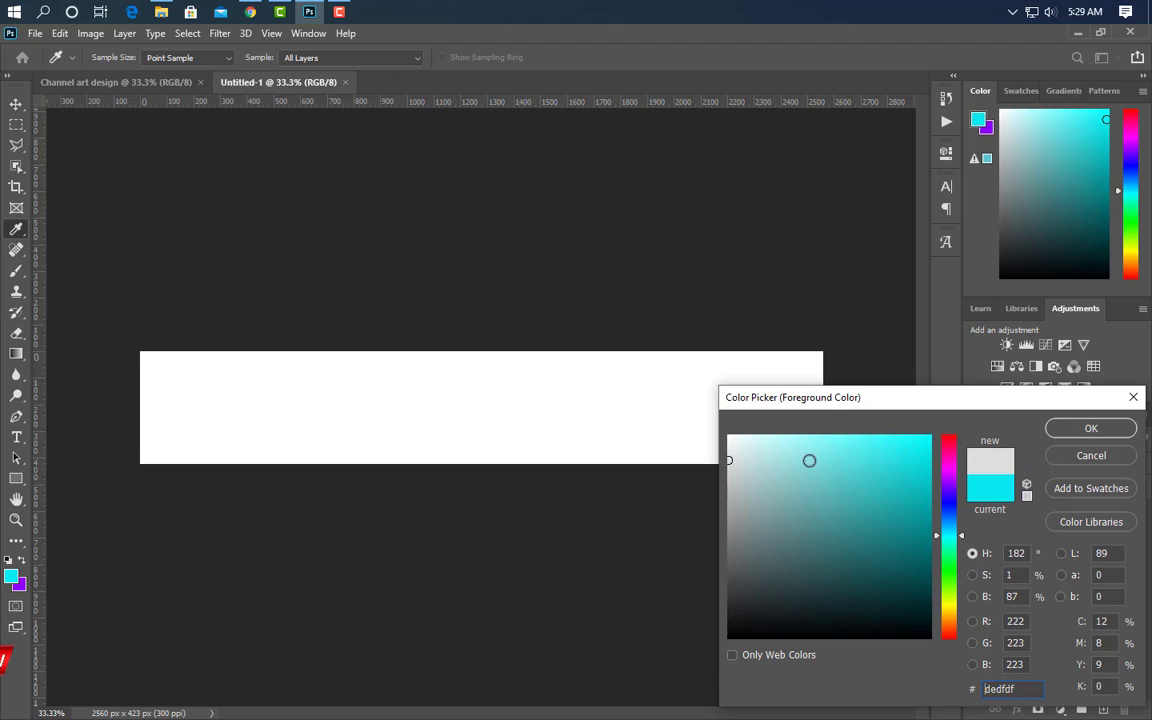
Set the foreground colour to #dedfdf and fill the 2560 x 423 px document's background with it at 100% opacity
left_click(1088, 428)
key("v")
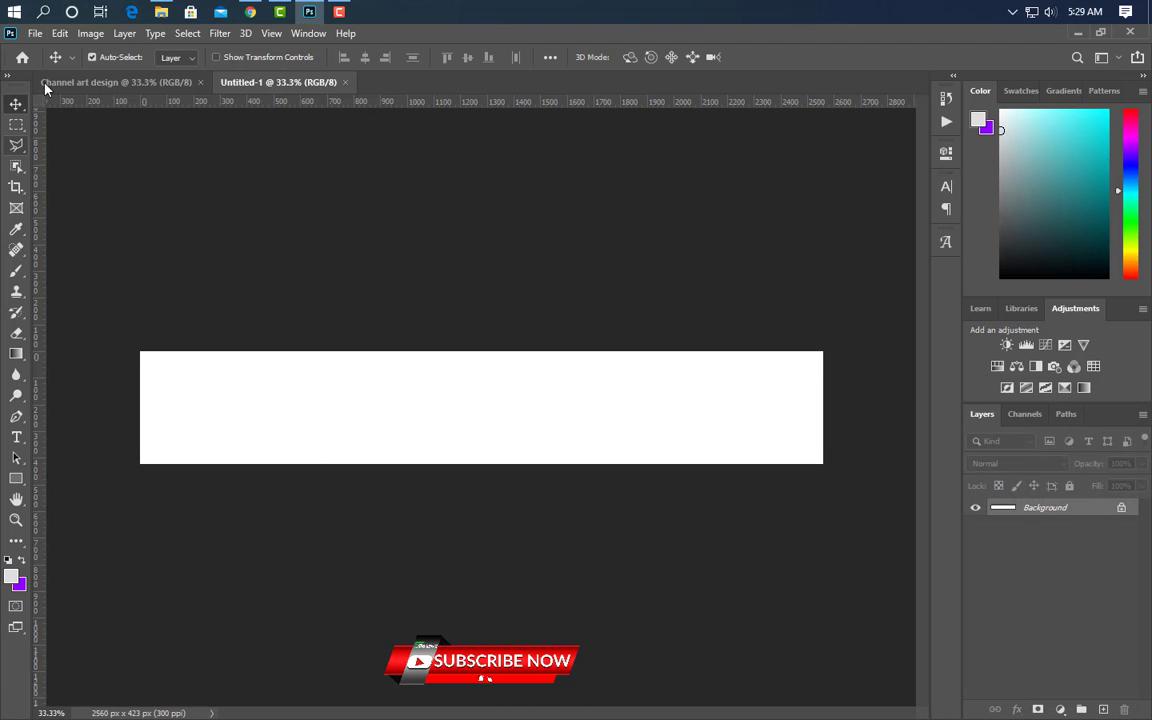
left_click(60, 33)
left_click(130, 283)
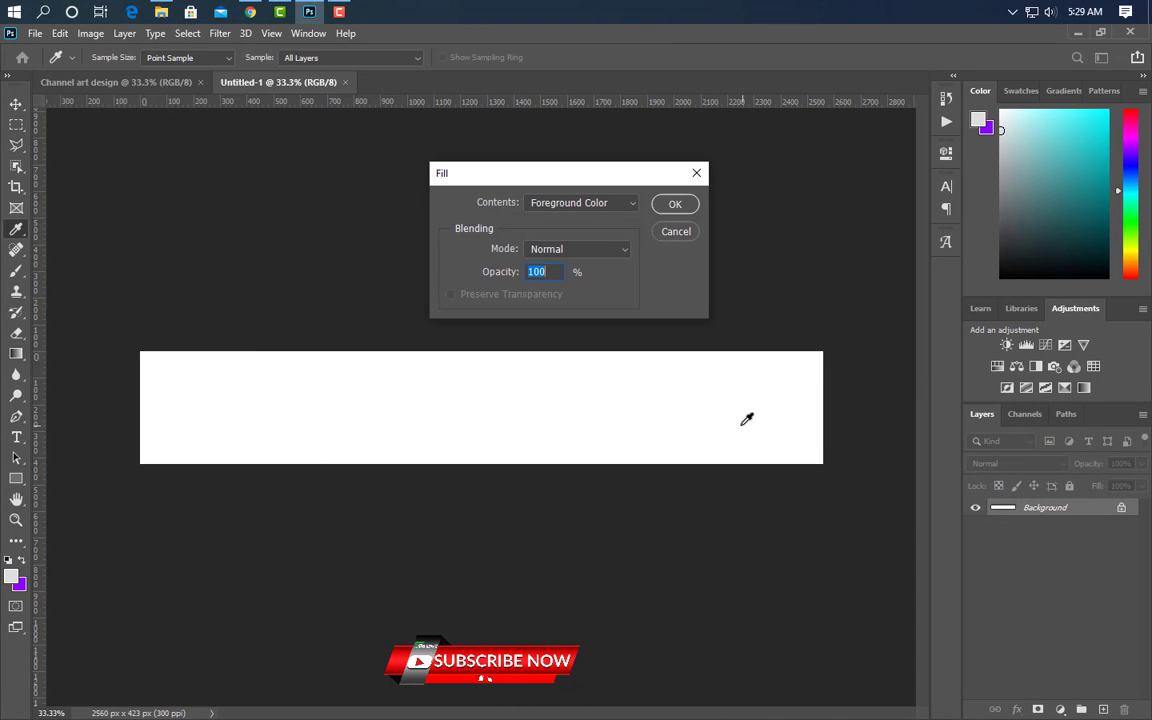
left_click(672, 205)
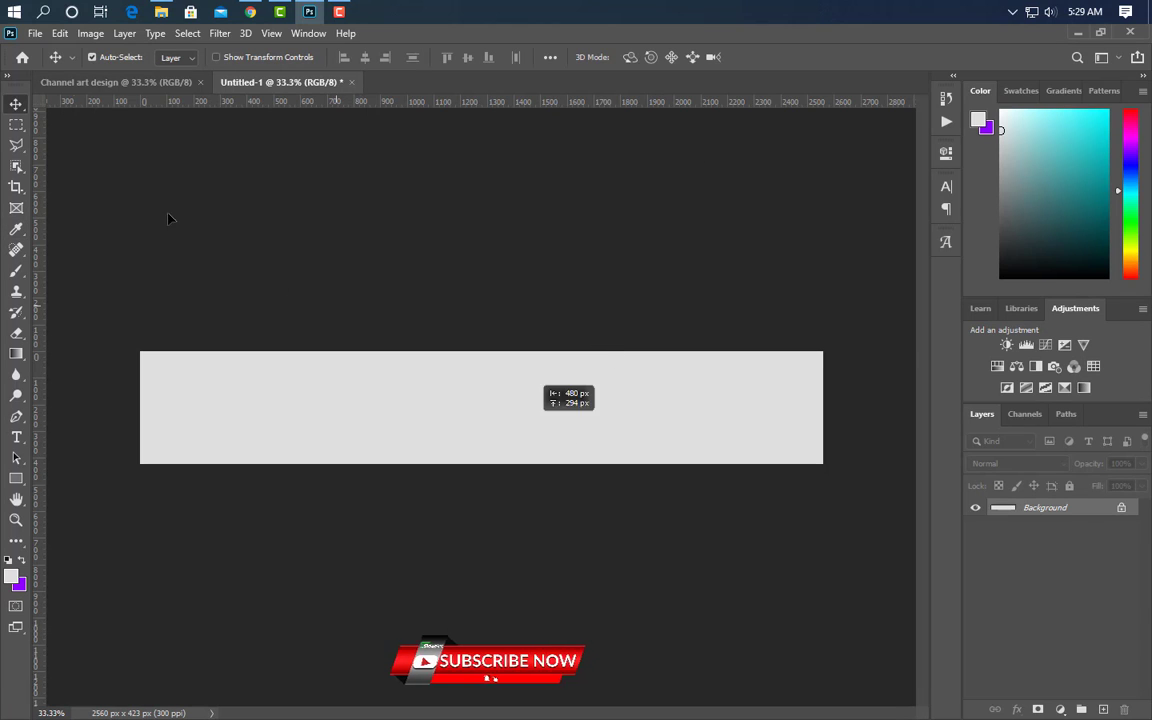
Copy the light grey strip into Channel art design, centred on the canvas, and add horizontal guides along its upper and lower edges
left_click(108, 85)
left_click_drag(108, 90, 435, 435)
key("ctrl+a")
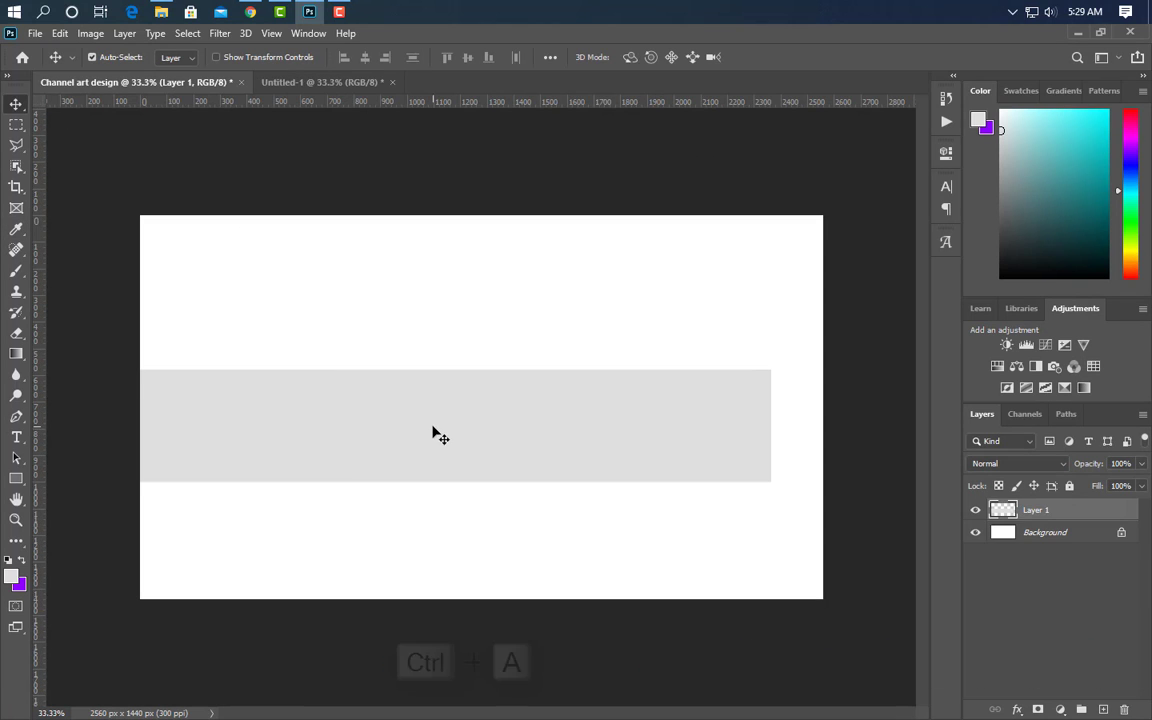
left_click(365, 57)
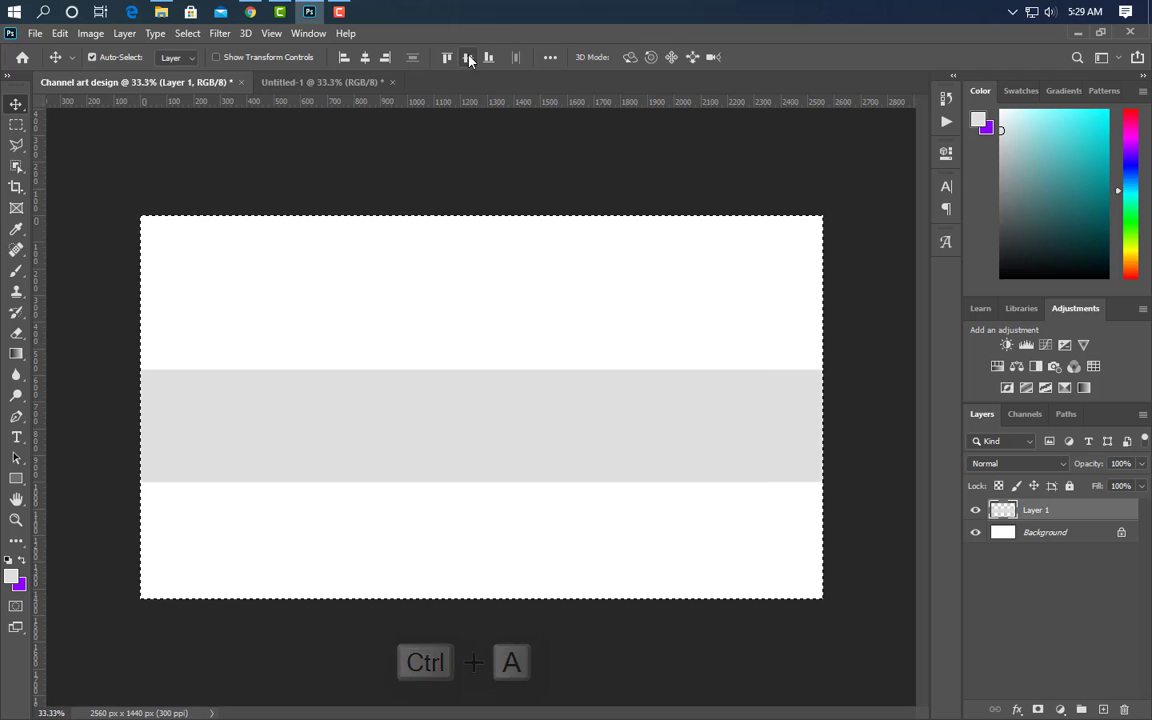
left_click(467, 57)
key("ctrl+d")
left_click_drag(558, 101, 558, 350)
left_click_drag(522, 102, 506, 464)
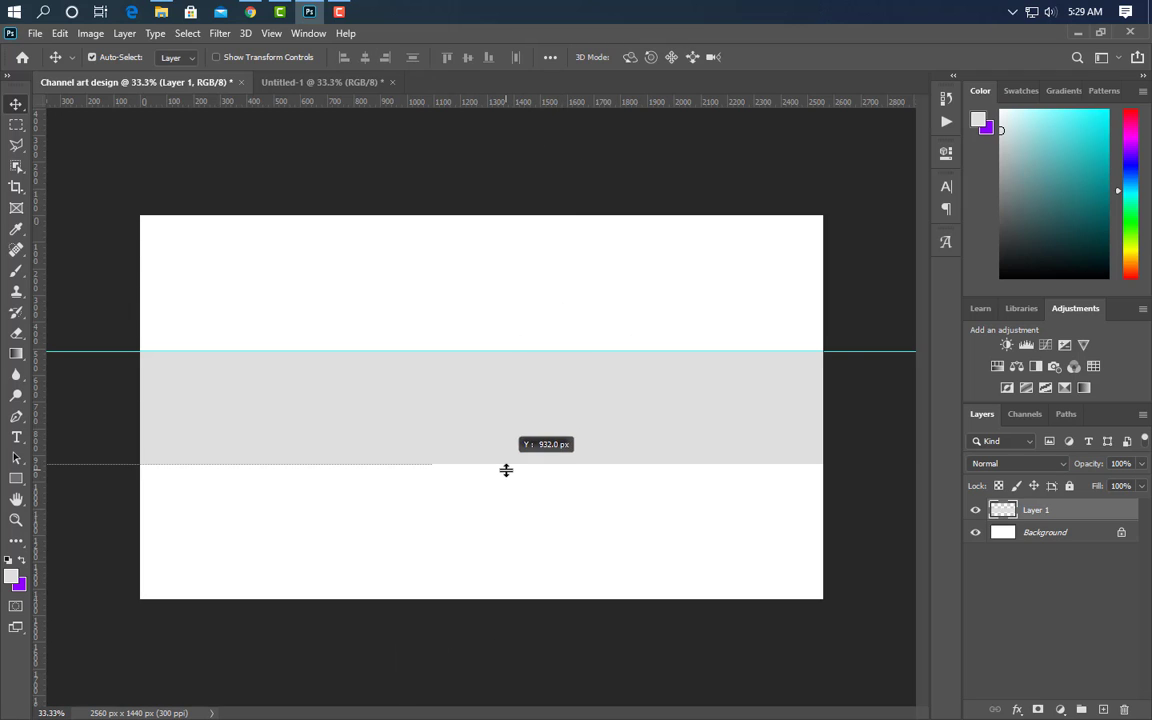
Create a new 1855 x 423 px document at 300 pixels/inch in RGB with a white background
left_click(37, 34)
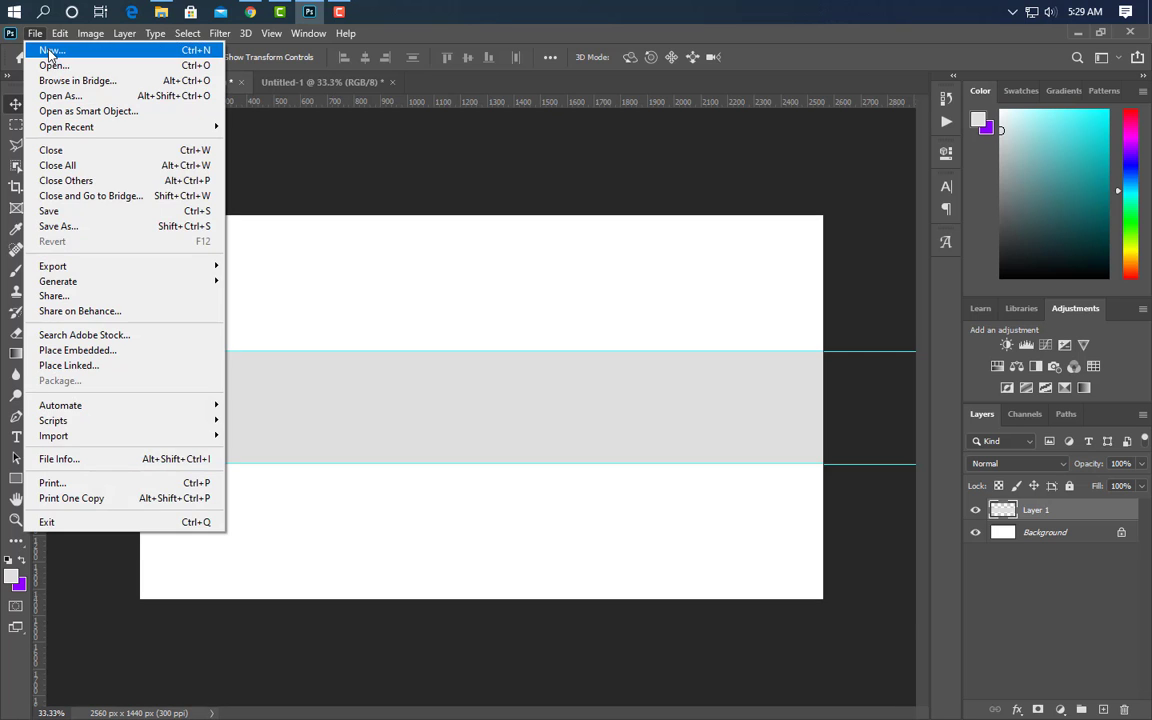
left_click(47, 49)
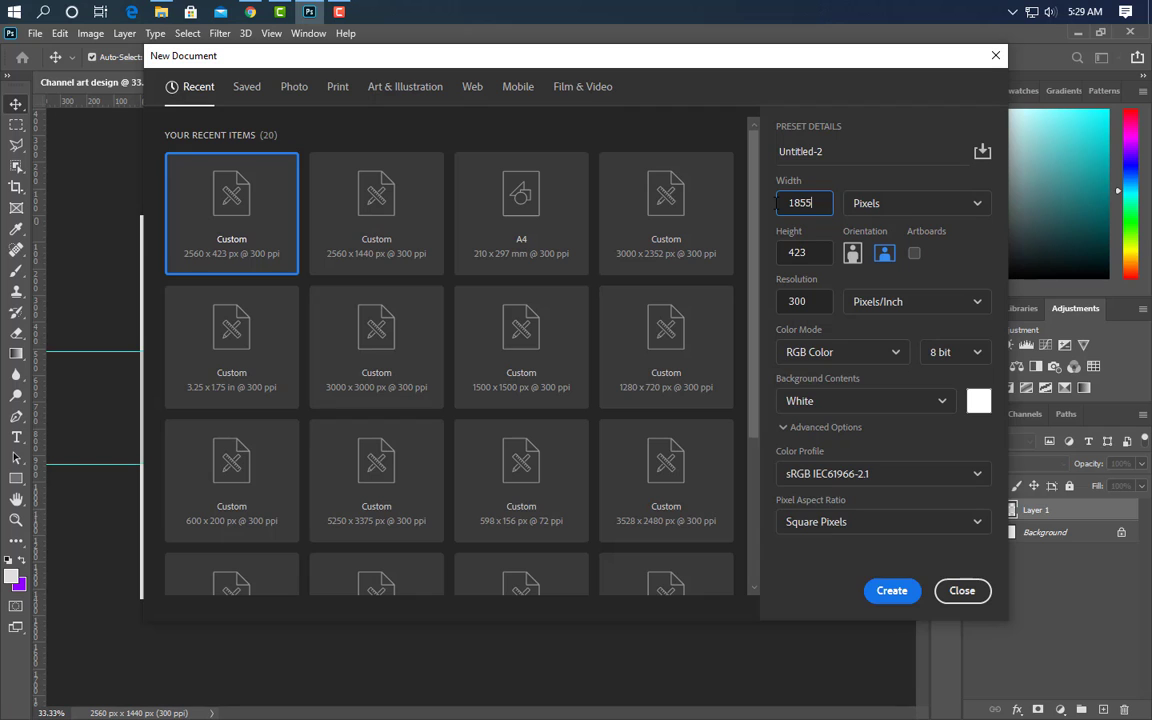
left_click(877, 592)
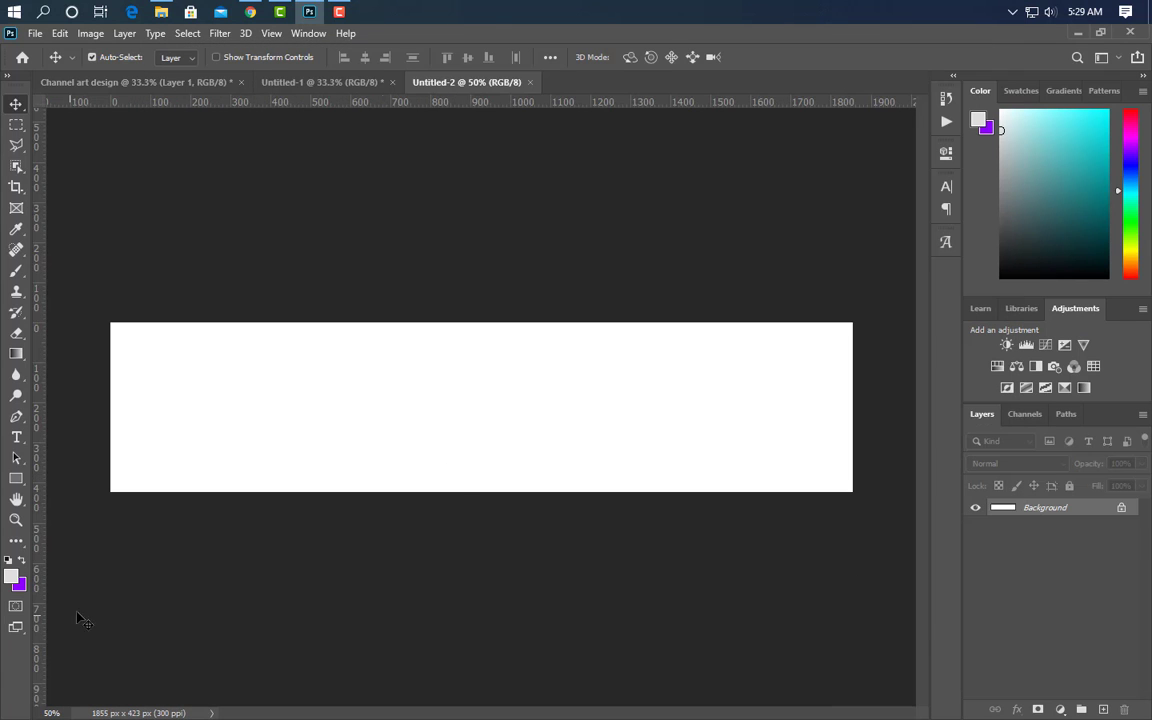
Set the foreground colour to grey #aaadad and fill the 1855 x 423 px document's background with it
left_click(13, 578)
left_click(731, 501)
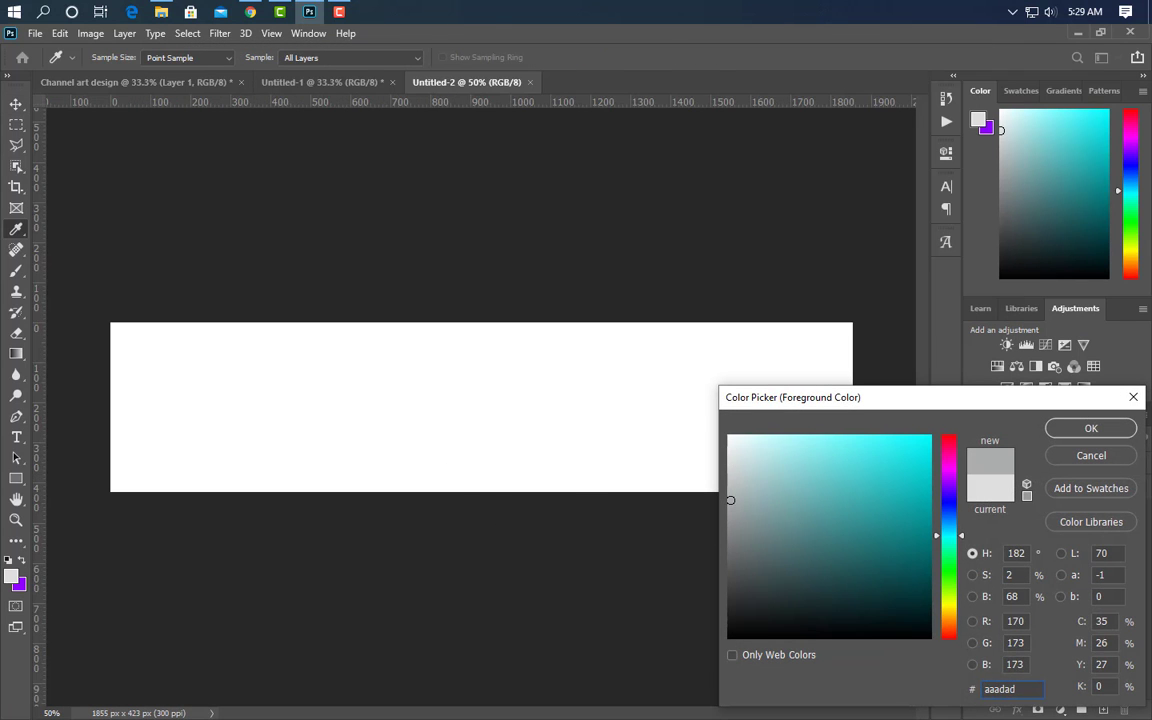
left_click(1114, 432)
left_click(60, 35)
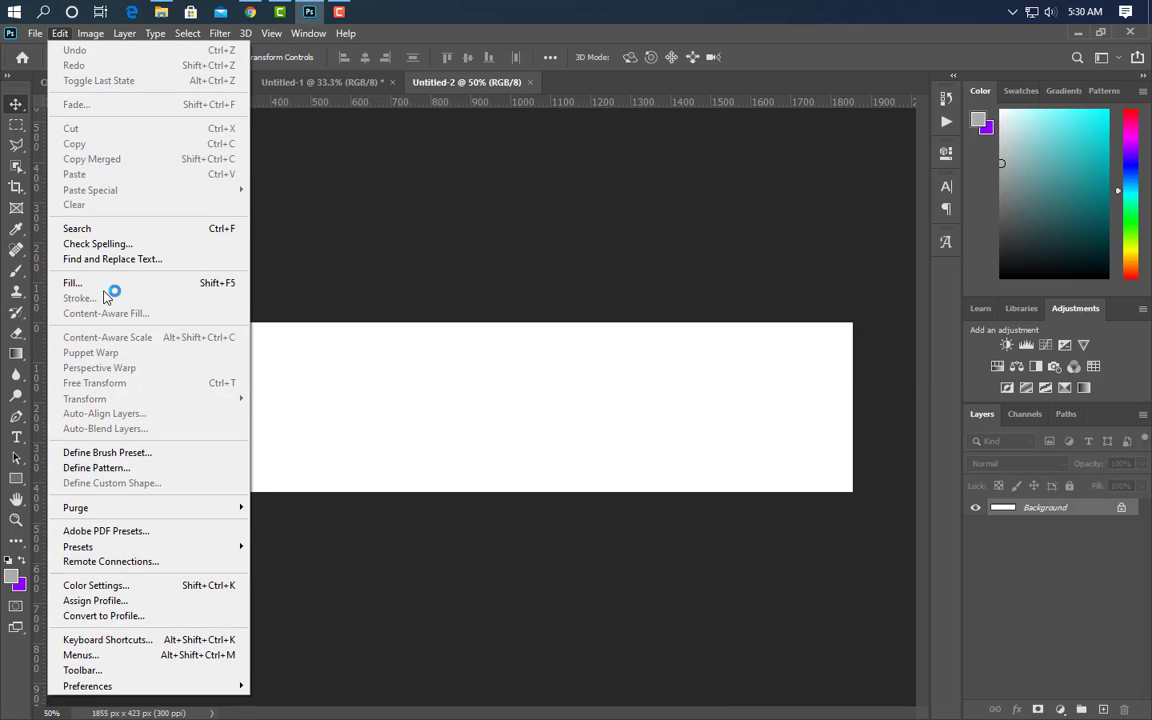
left_click(74, 283)
left_click(672, 205)
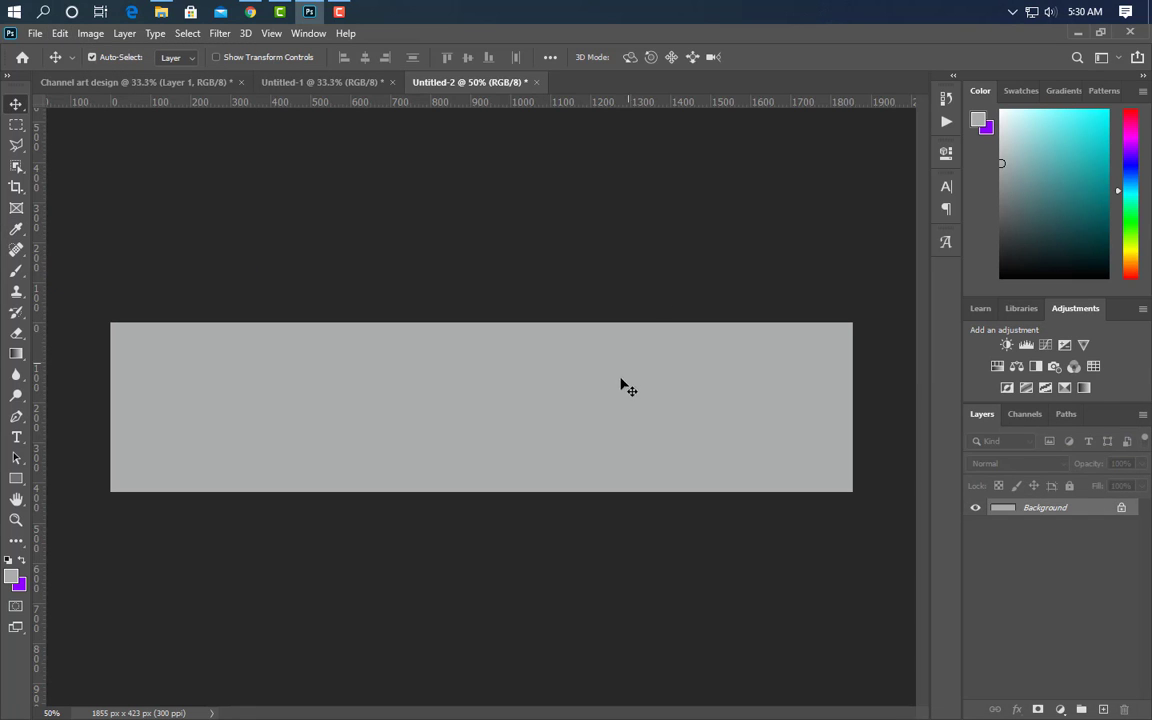
Copy the 1855 px grey strip into Channel art design, centred on the canvas, and add vertical guides at both its ends
left_click_drag(122, 88, 342, 435)
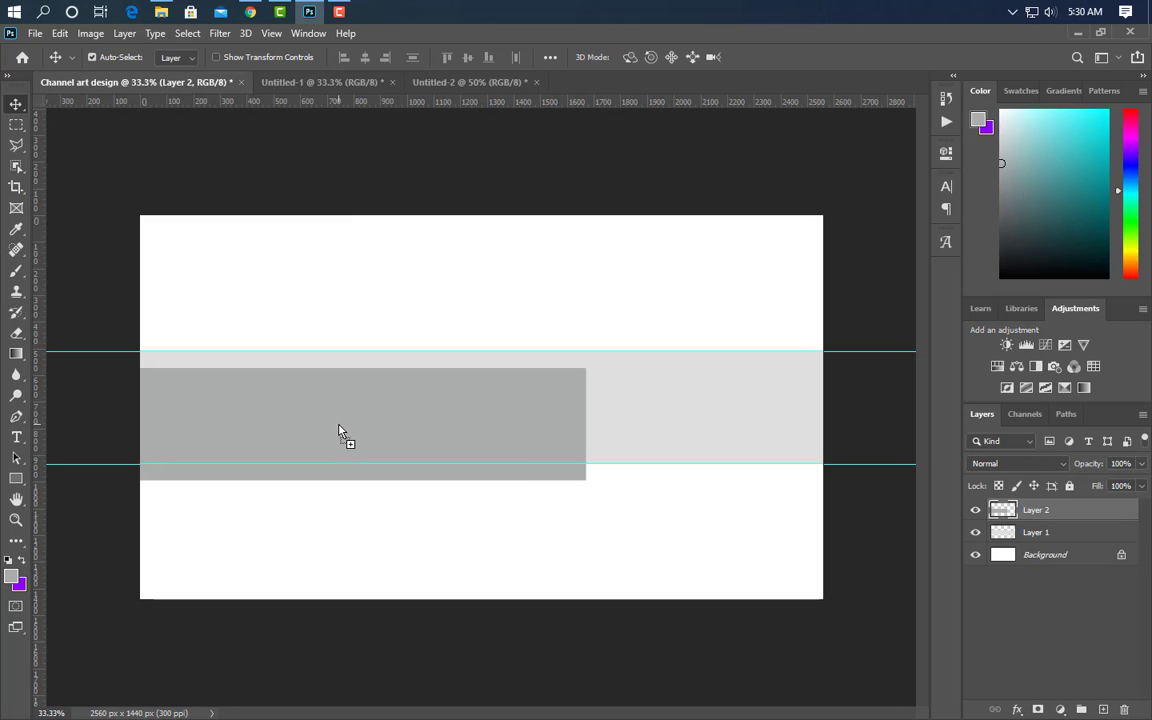
key("ctrl+a")
left_click(365, 57)
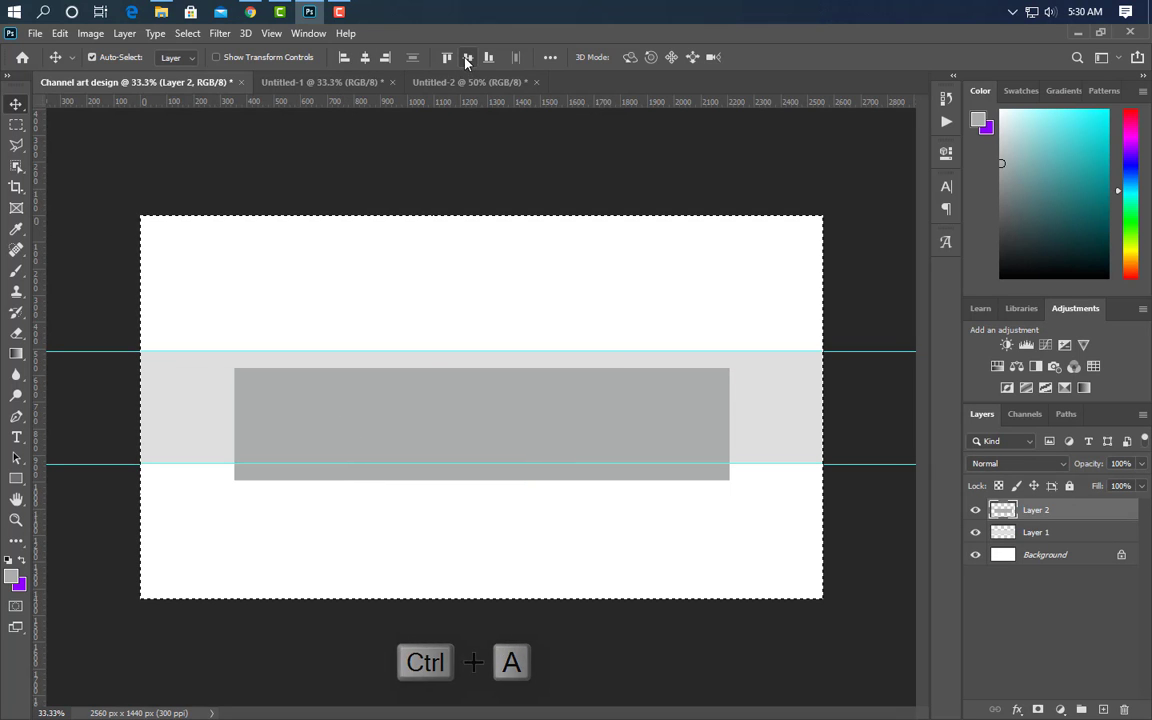
left_click(467, 57)
key("ctrl+d")
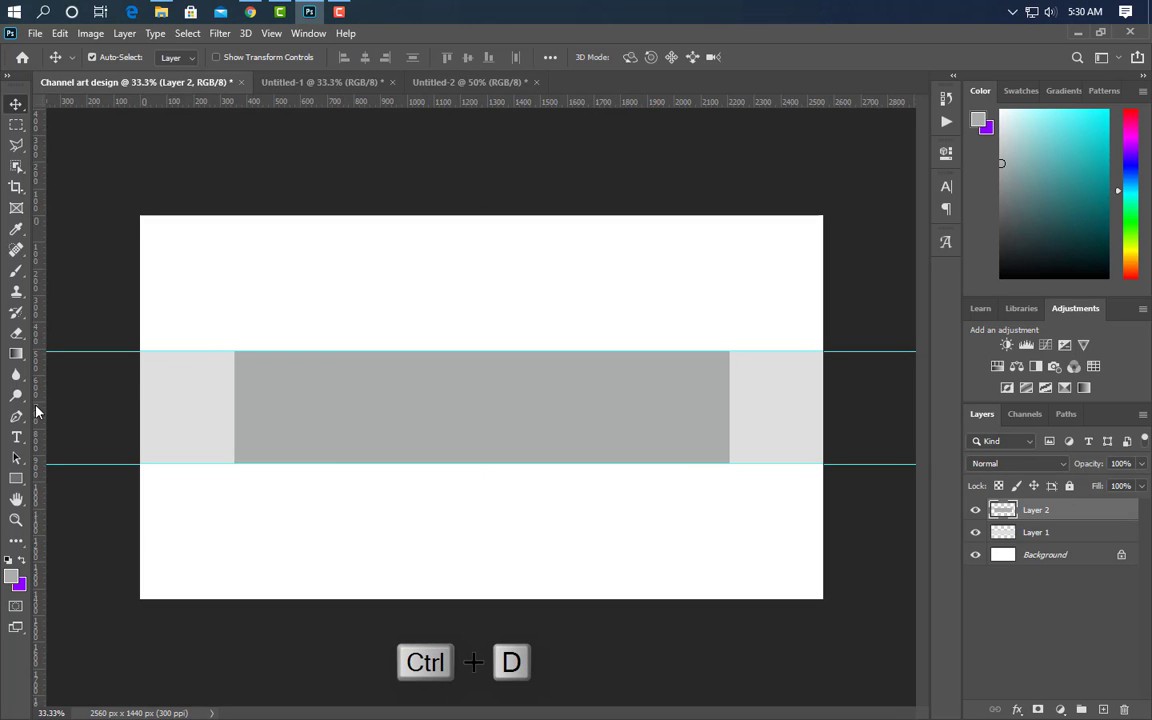
left_click_drag(36, 411, 228, 405)
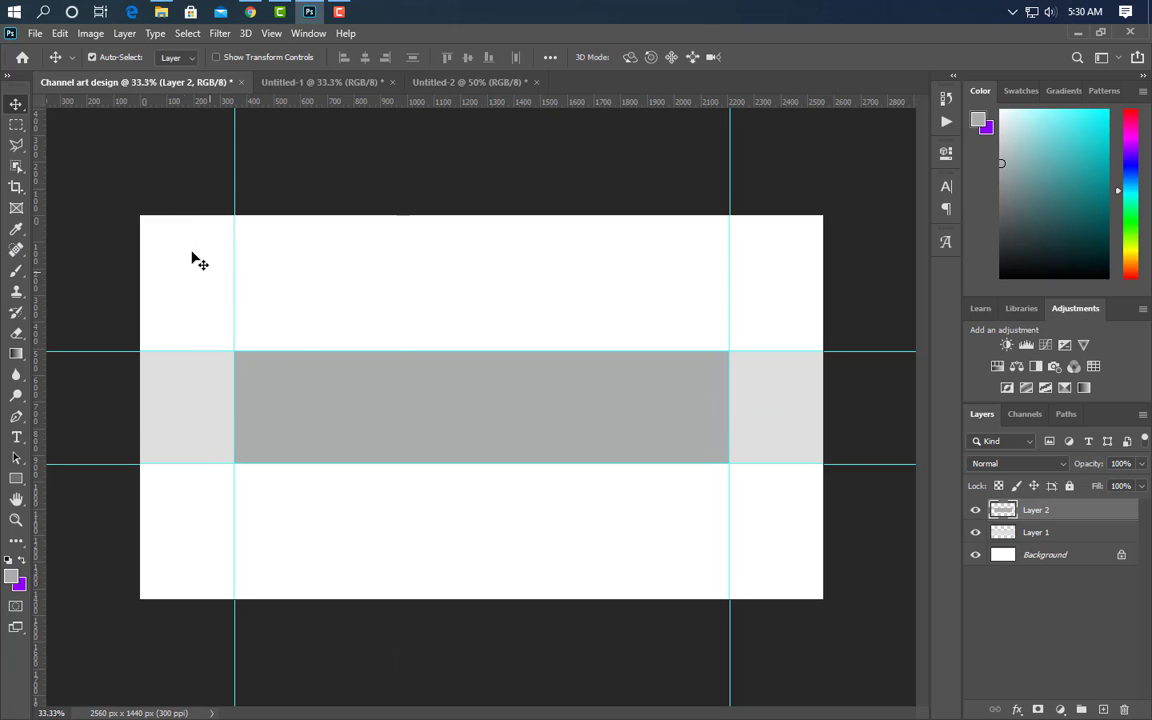
Create a new 1546 x 423 px document at 300 pixels/inch in RGB with a white background
left_click(34, 33)
left_click(50, 49)
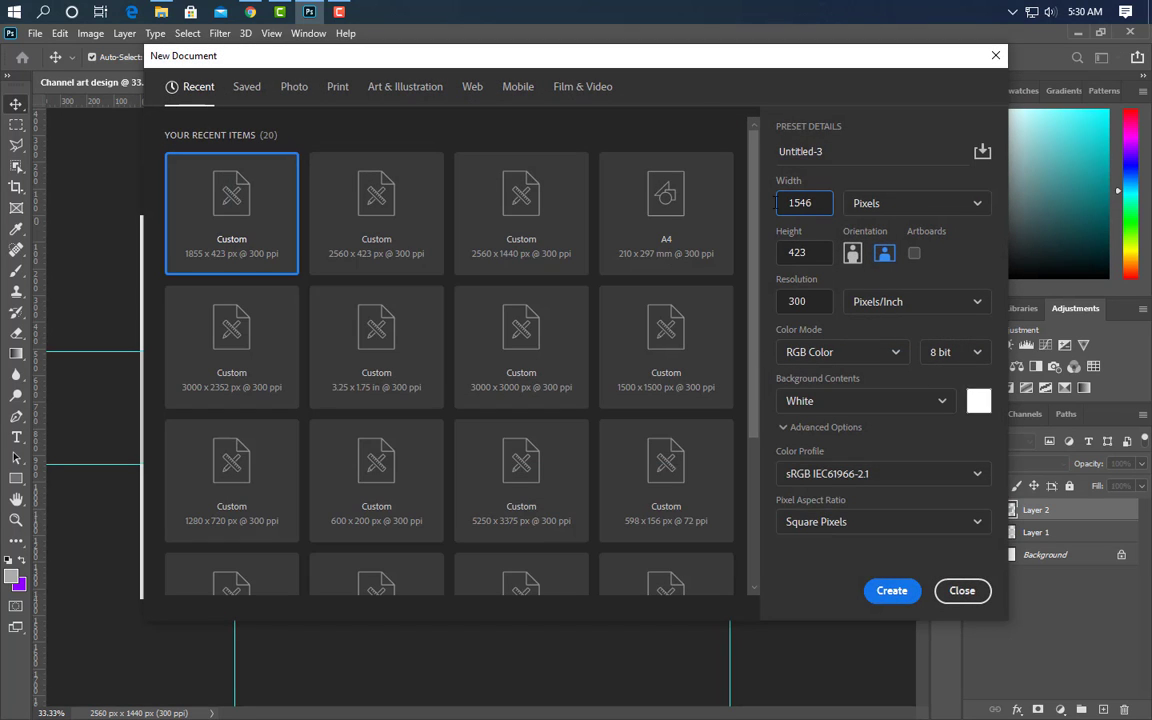
left_click(887, 592)
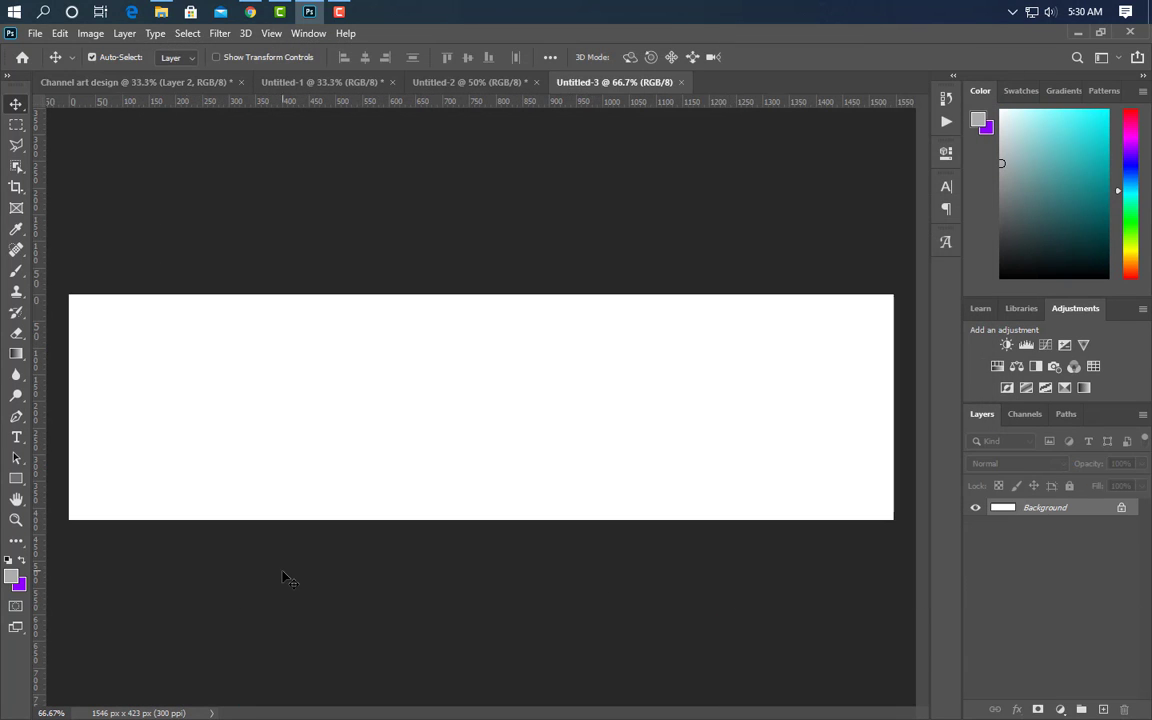
Set the foreground colour to dark grey #818181 and fill the 1546 x 423 px document's background with it
left_click(17, 580)
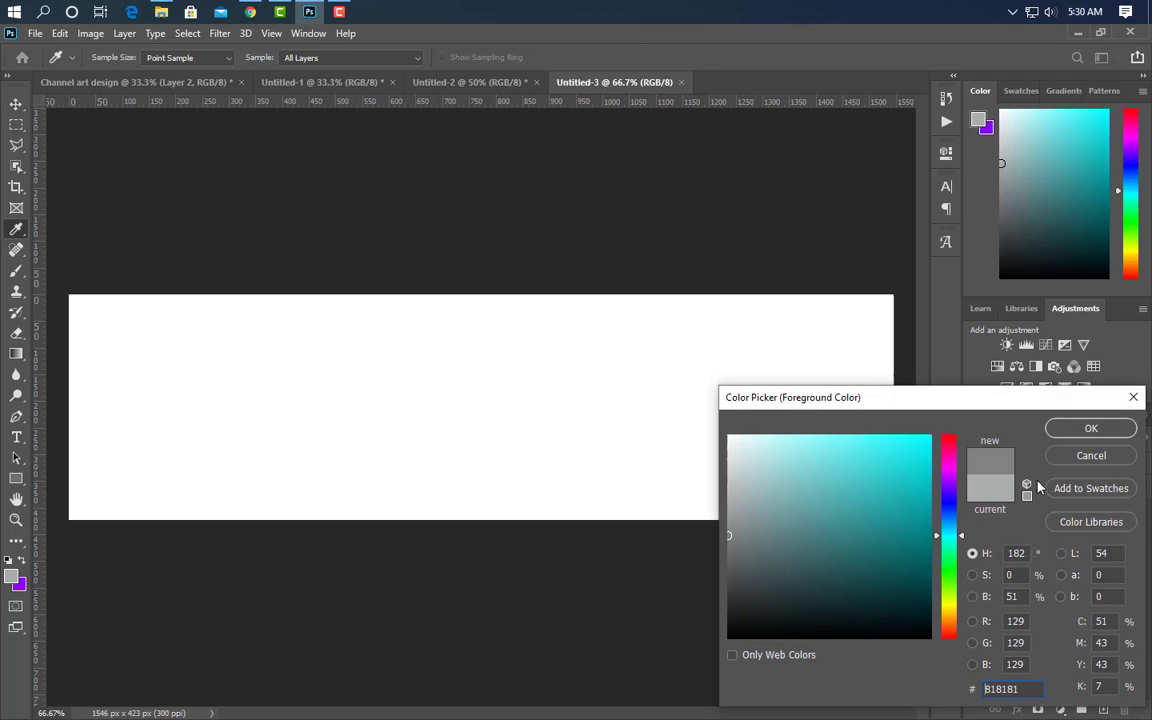
left_click(1077, 429)
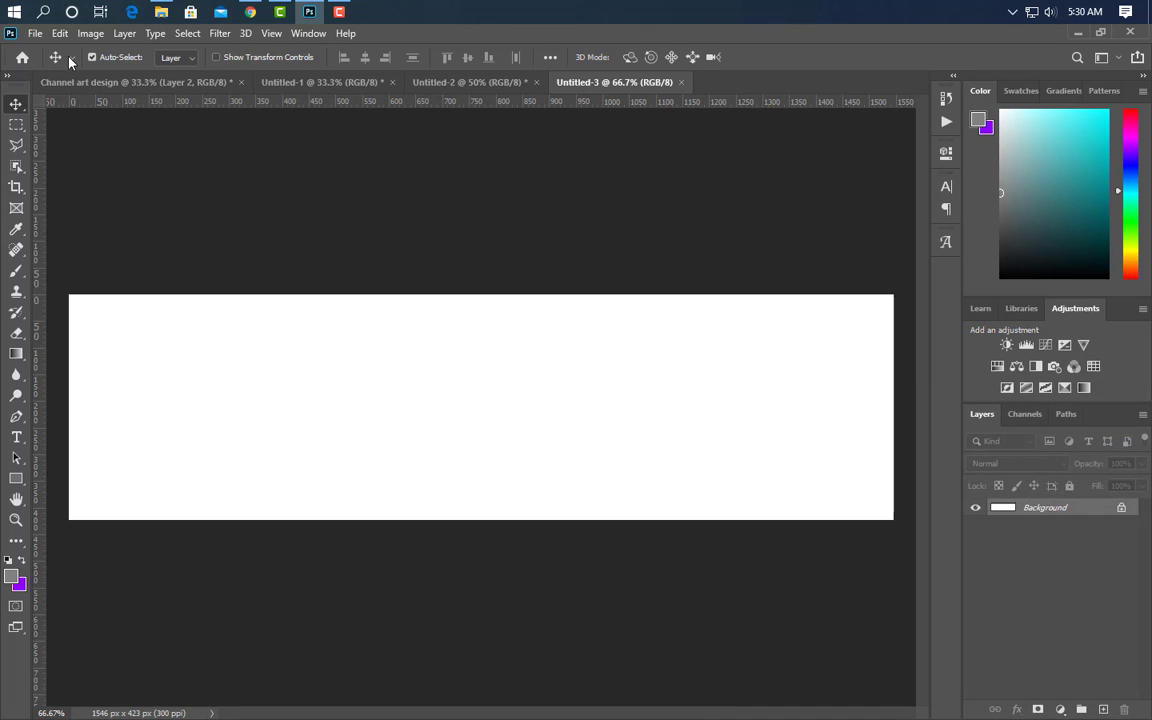
left_click(60, 33)
left_click(90, 280)
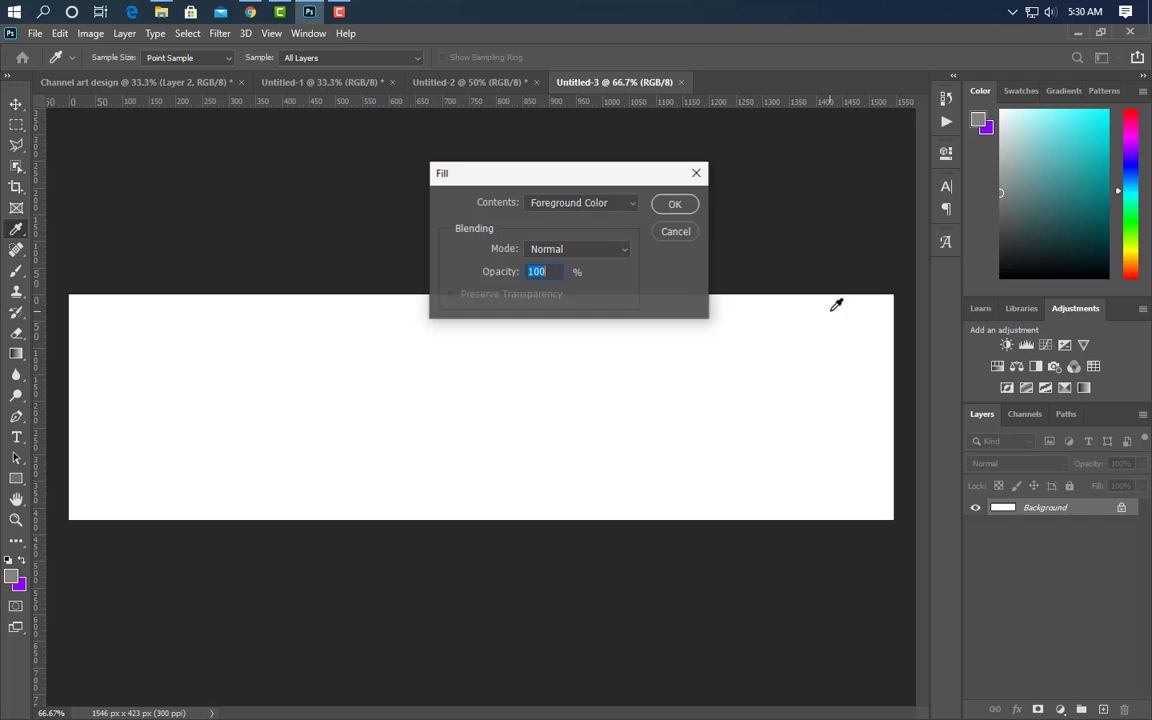
left_click(675, 205)
Copy the 1546 px dark grey strip into Channel art design, centred on the canvas, and add vertical guides at both its ends
left_click_drag(130, 84, 362, 363)
key("ctrl+a")
left_click(365, 57)
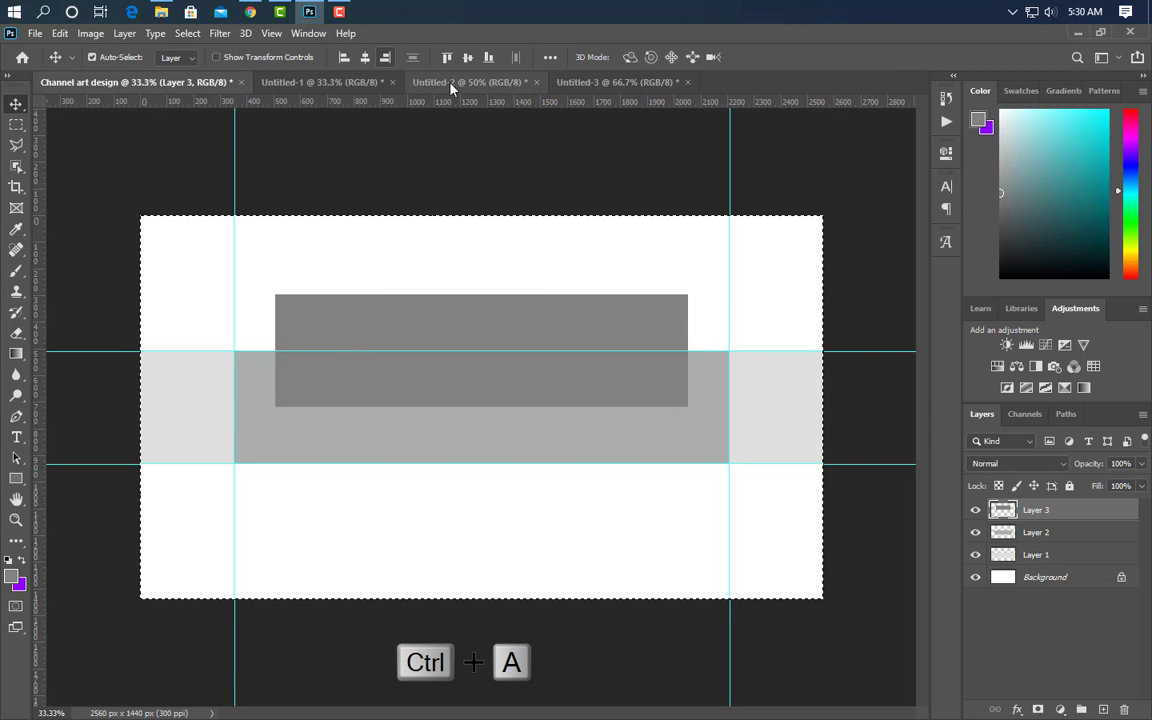
left_click(467, 57)
key("ctrl+d")
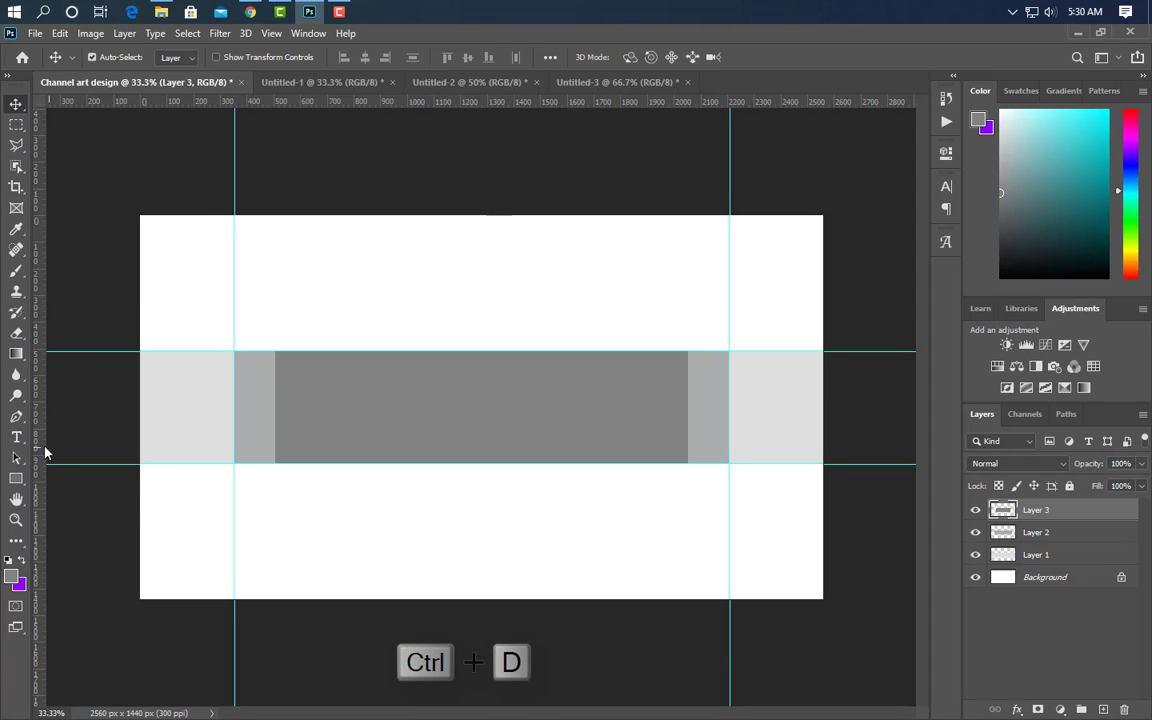
left_click_drag(40, 450, 275, 435)
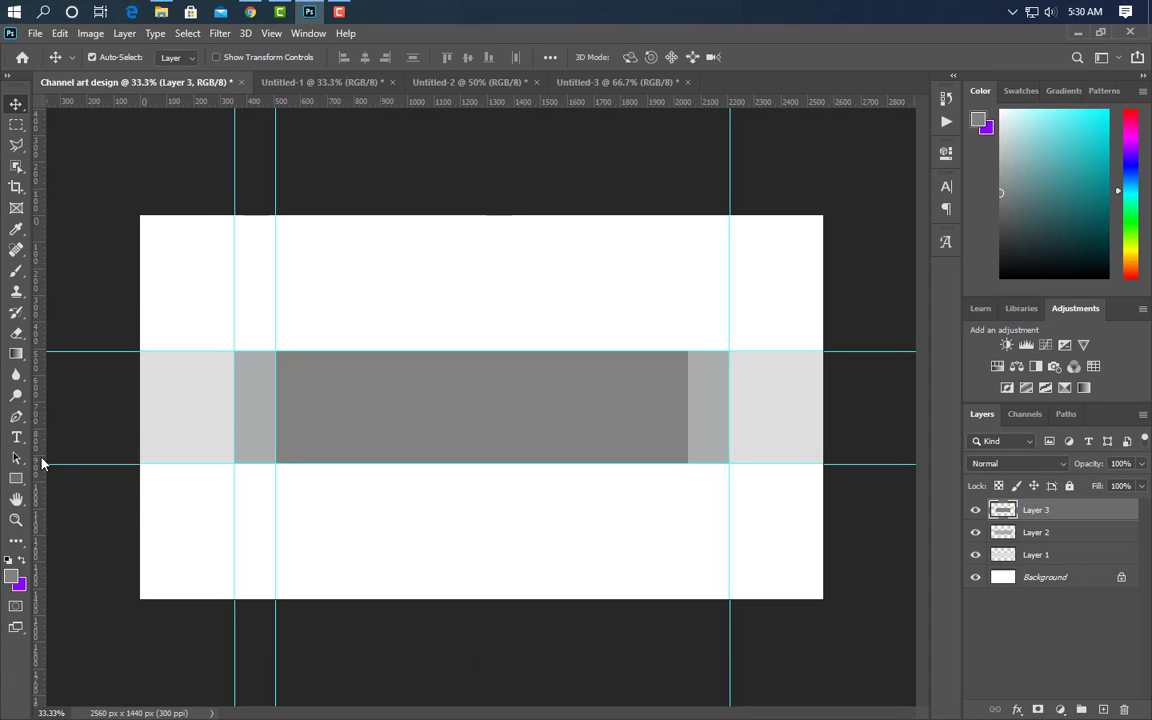
left_click_drag(701, 401, 689, 458)
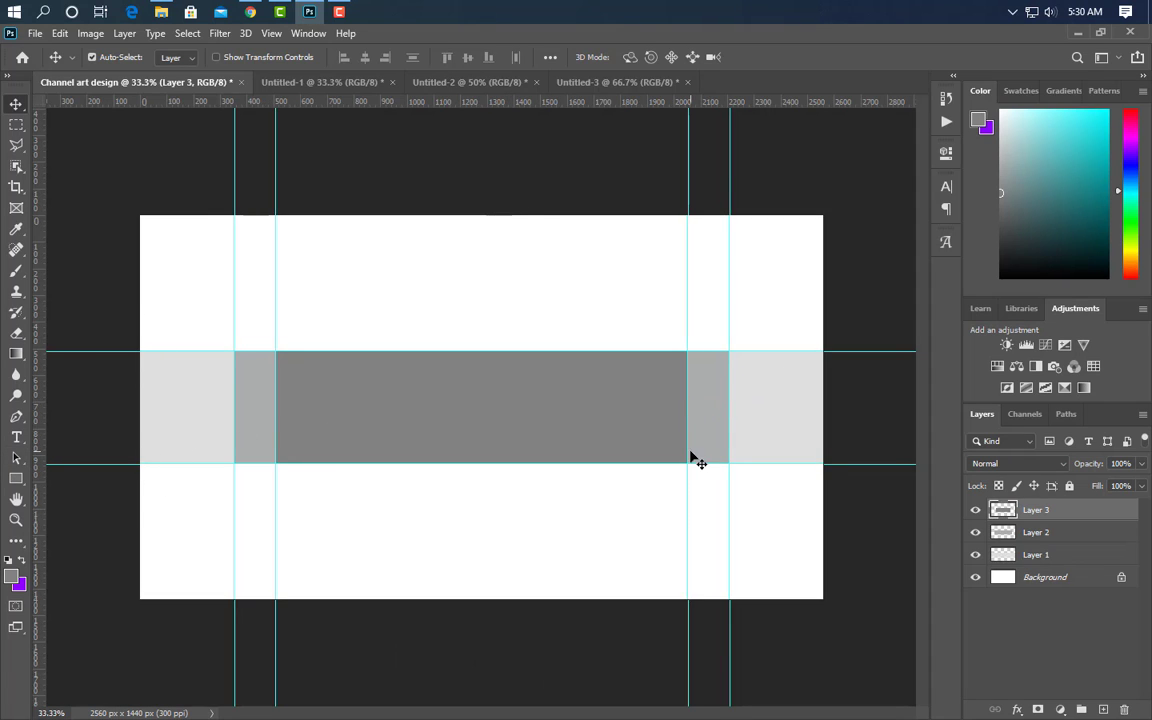
Set the foreground colour to white #ffffff and fill Layer 3 of Channel art design with it
left_click(8, 578)
left_click(390, 300)
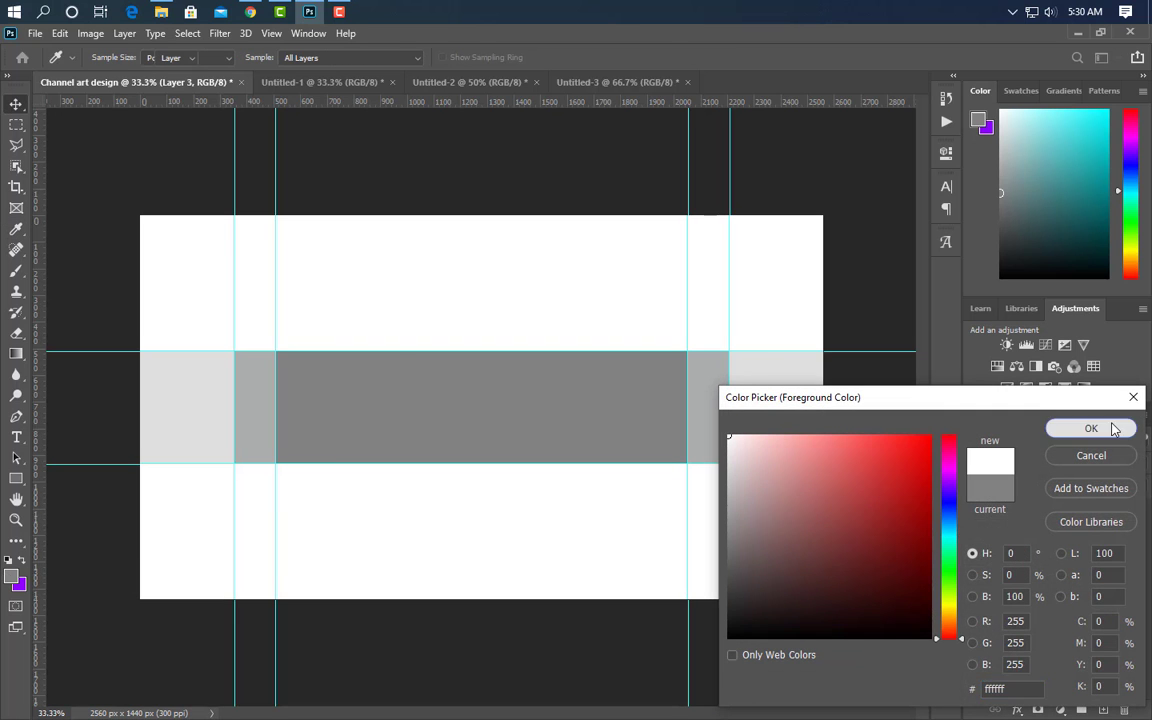
left_click(1090, 429)
left_click(59, 33)
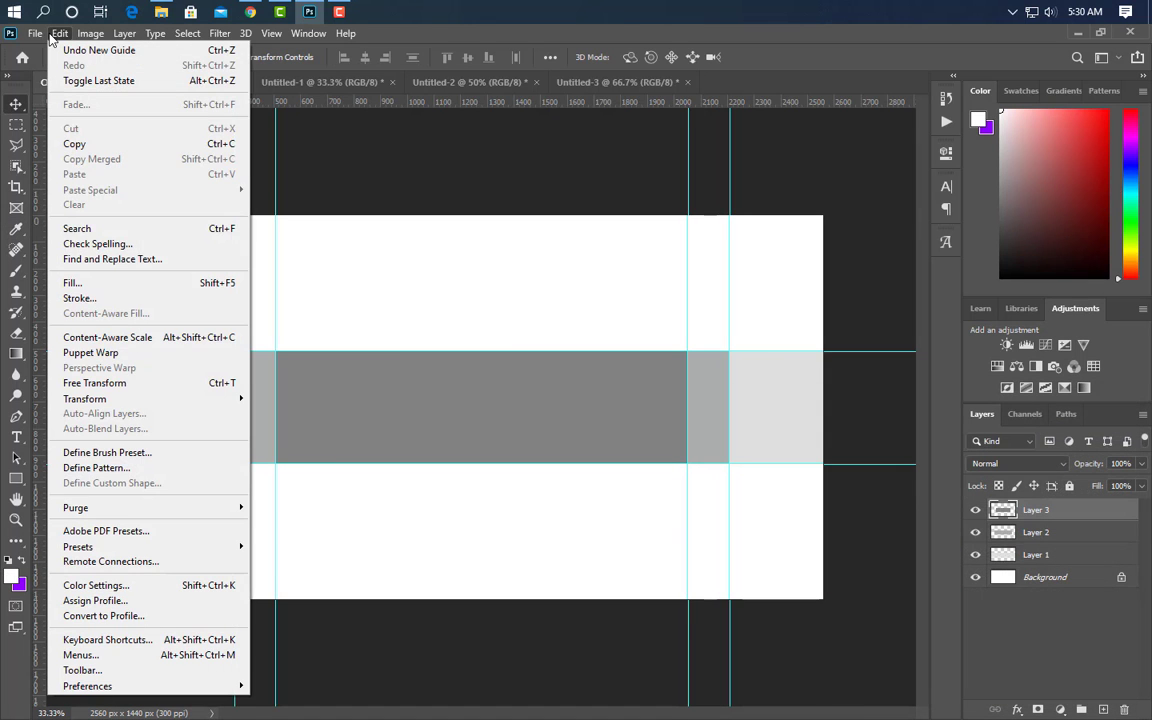
left_click(78, 283)
left_click(672, 202)
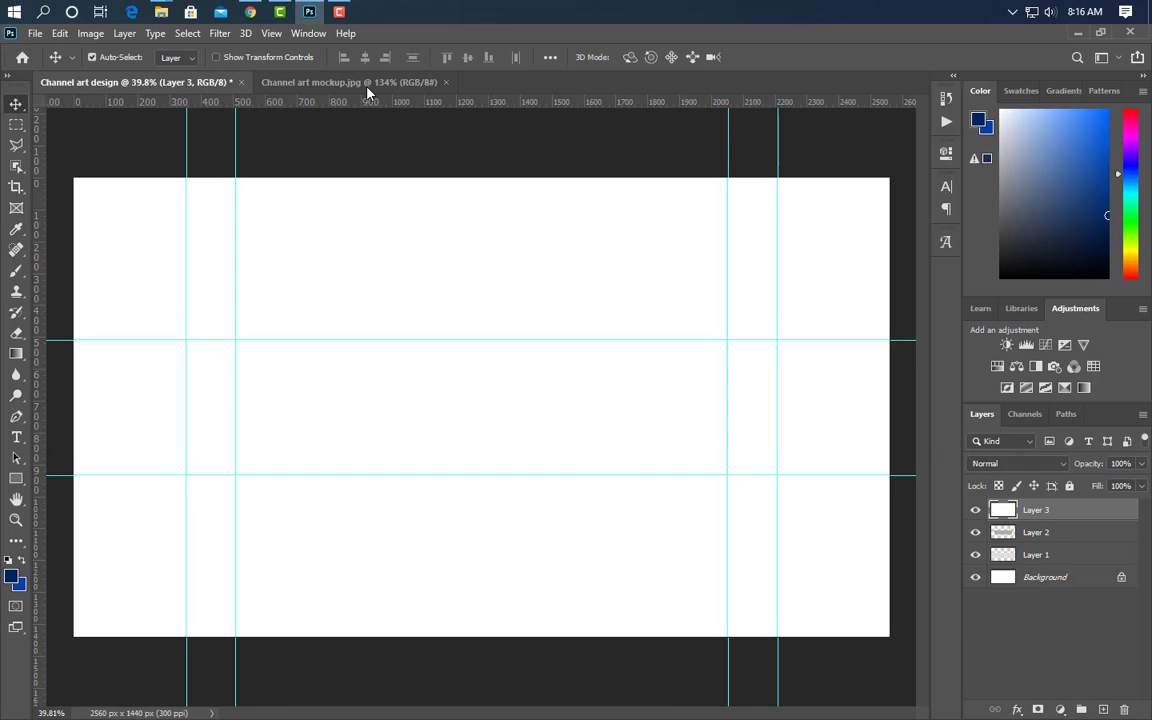
Place the blue image 13585bf73b58a24 (1) from the Light folder and scale it to about 397.5% to cover the whole canvas
left_click(311, 14)
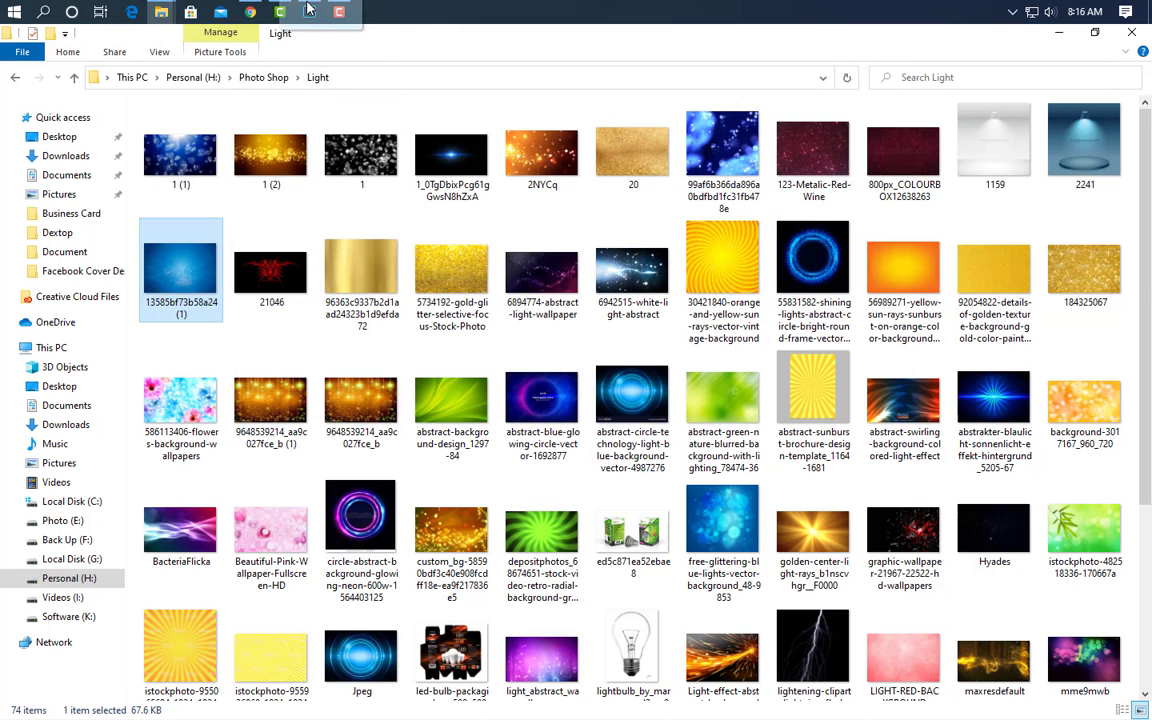
left_click_drag(311, 14, 591, 417)
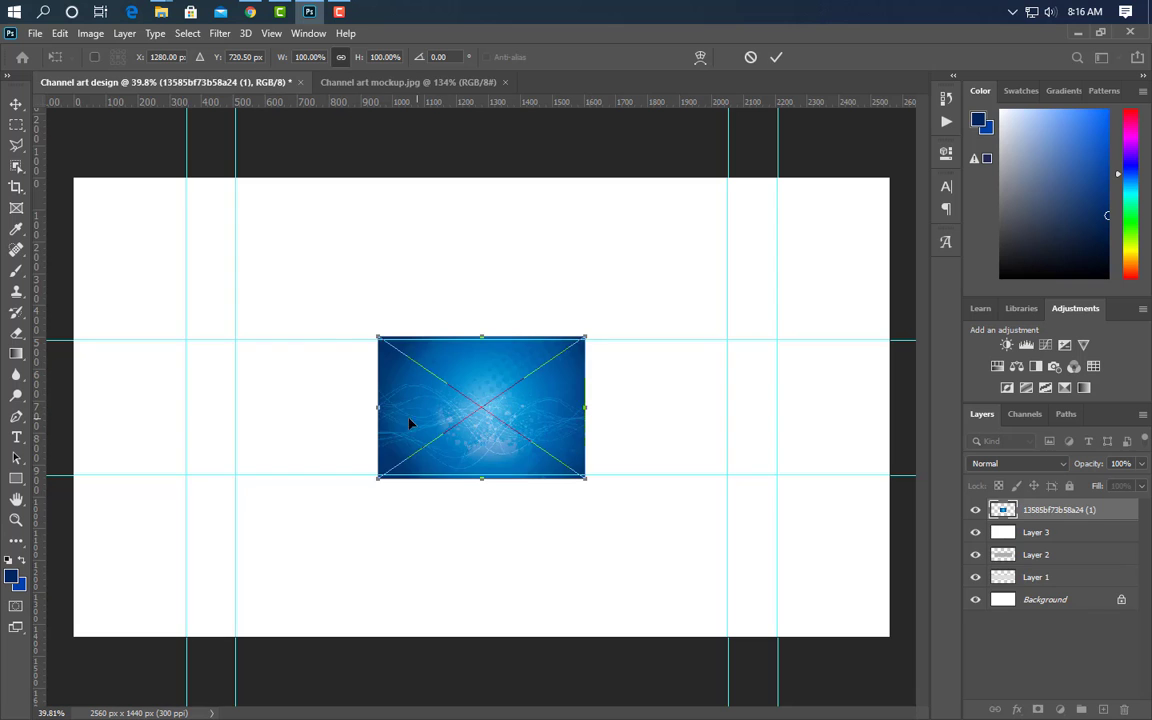
left_click_drag(377, 406, 76, 410)
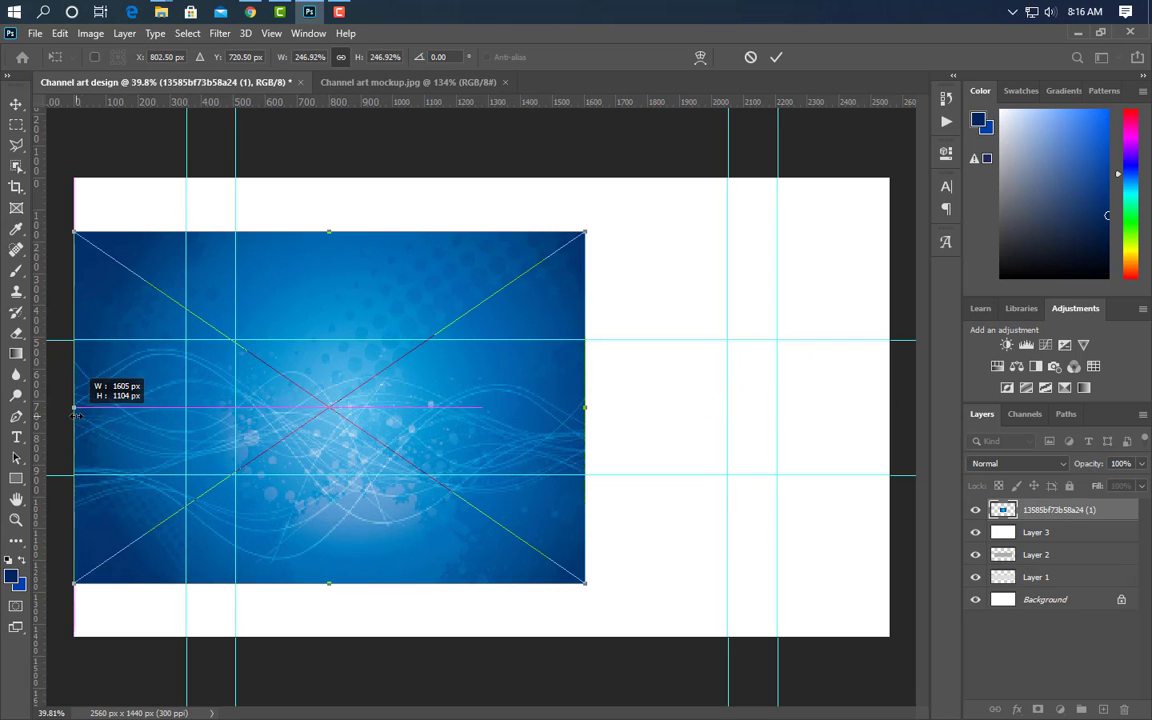
left_click_drag(588, 410, 896, 414)
key("Left")
key("Left")
key("Left")
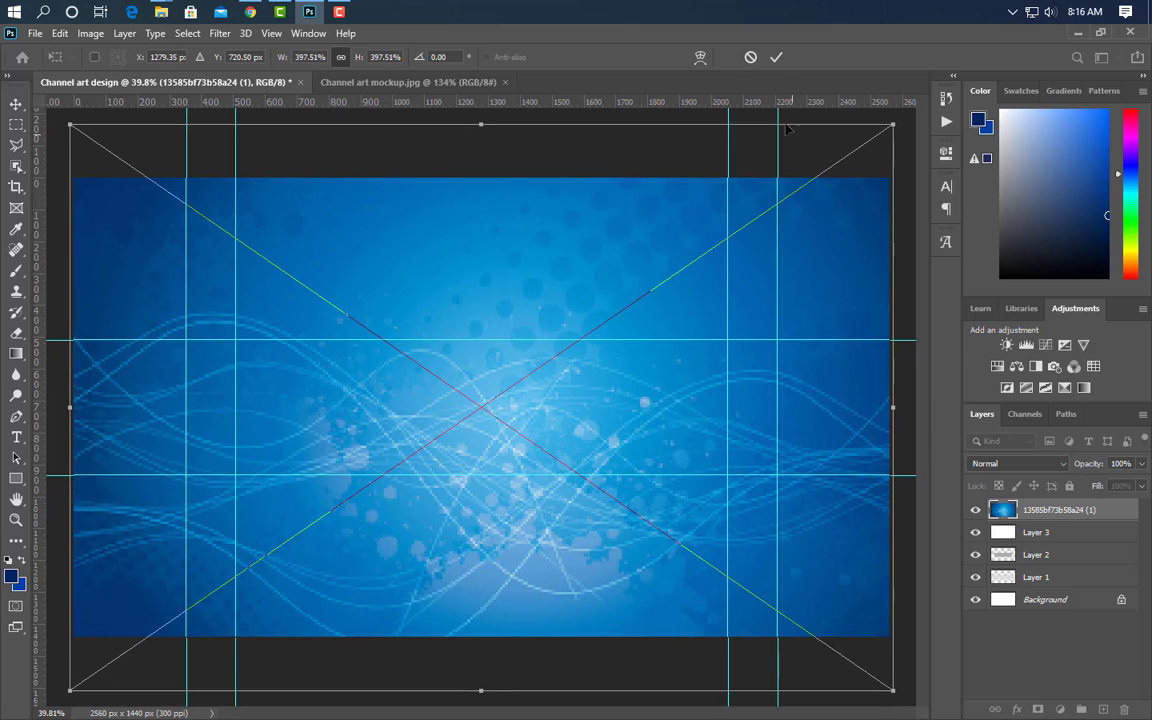
left_click(776, 58)
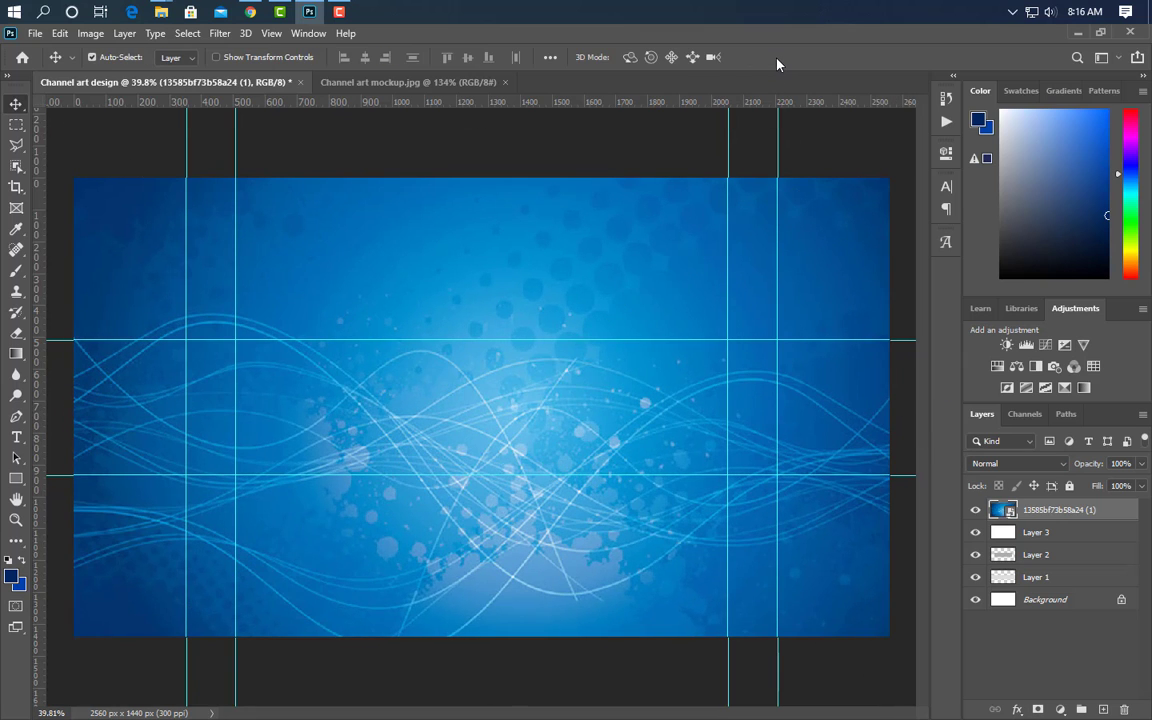
Draw a dark blue circle shape about 868 px in diameter near the middle of the canvas with the Ellipse tool
left_click(16, 478)
left_click(80, 507)
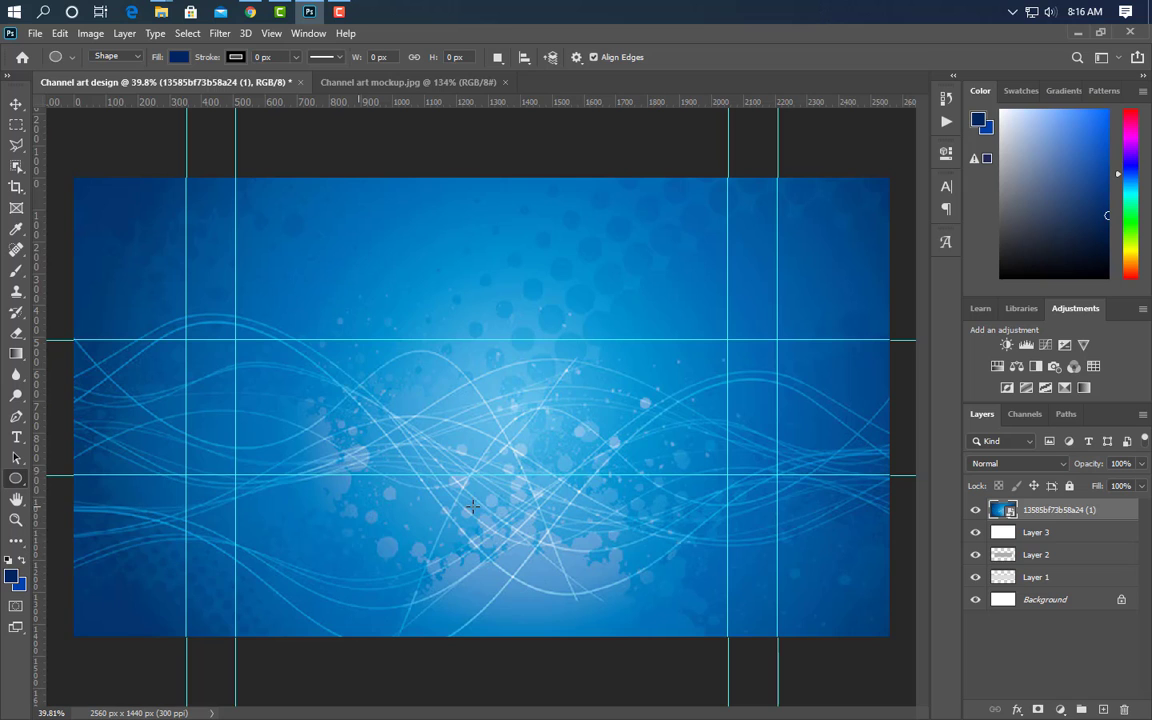
left_click_drag(368, 280, 645, 557)
left_click(901, 147)
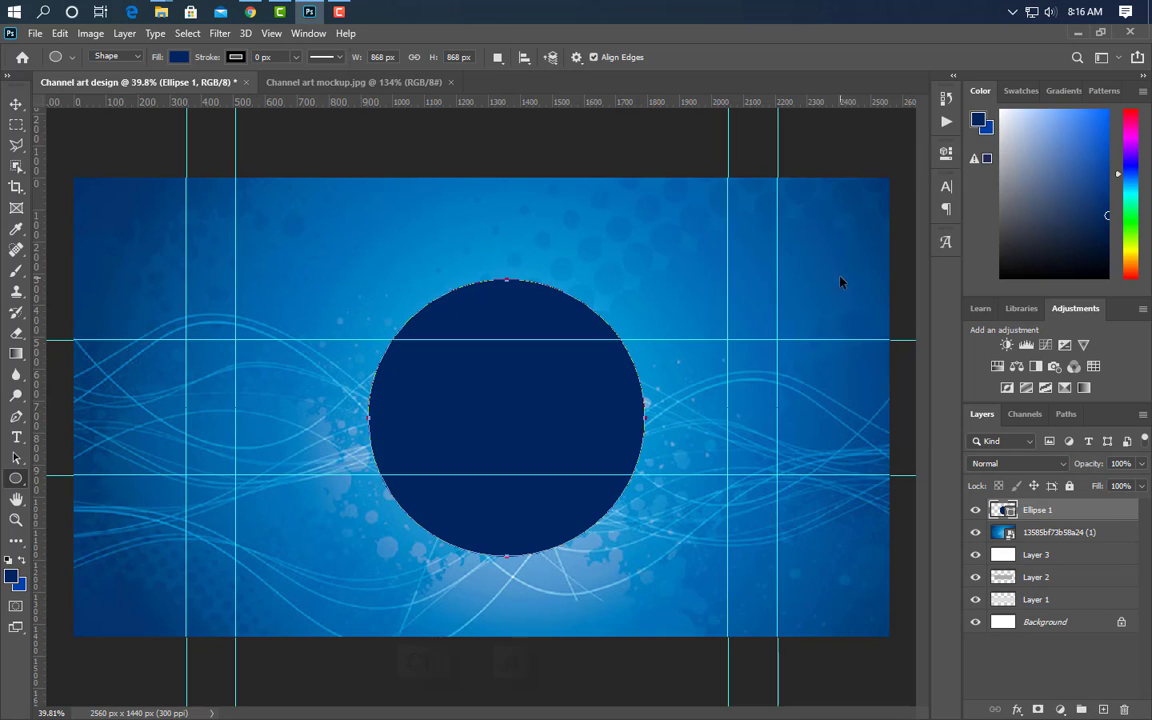
Centre the dark blue circle horizontally and vertically on the canvas, then clear the selection
key("ctrl+a")
left_click(18, 104)
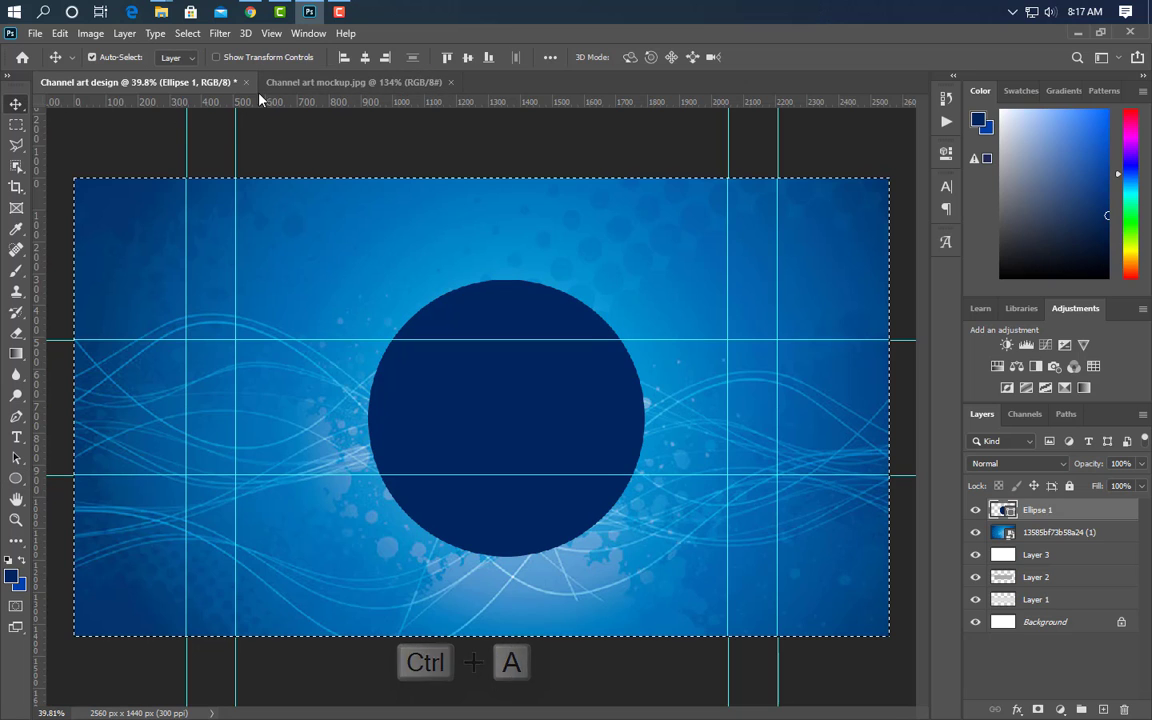
left_click(365, 58)
left_click(456, 58)
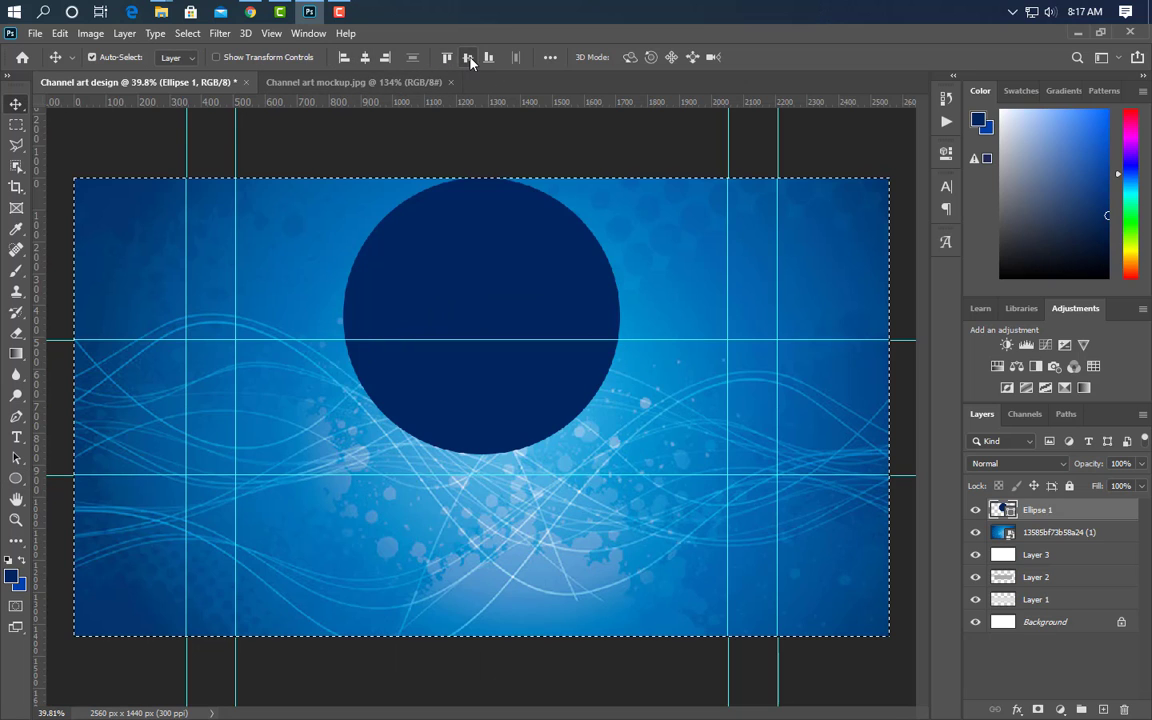
left_click(467, 58)
key("ctrl+d")
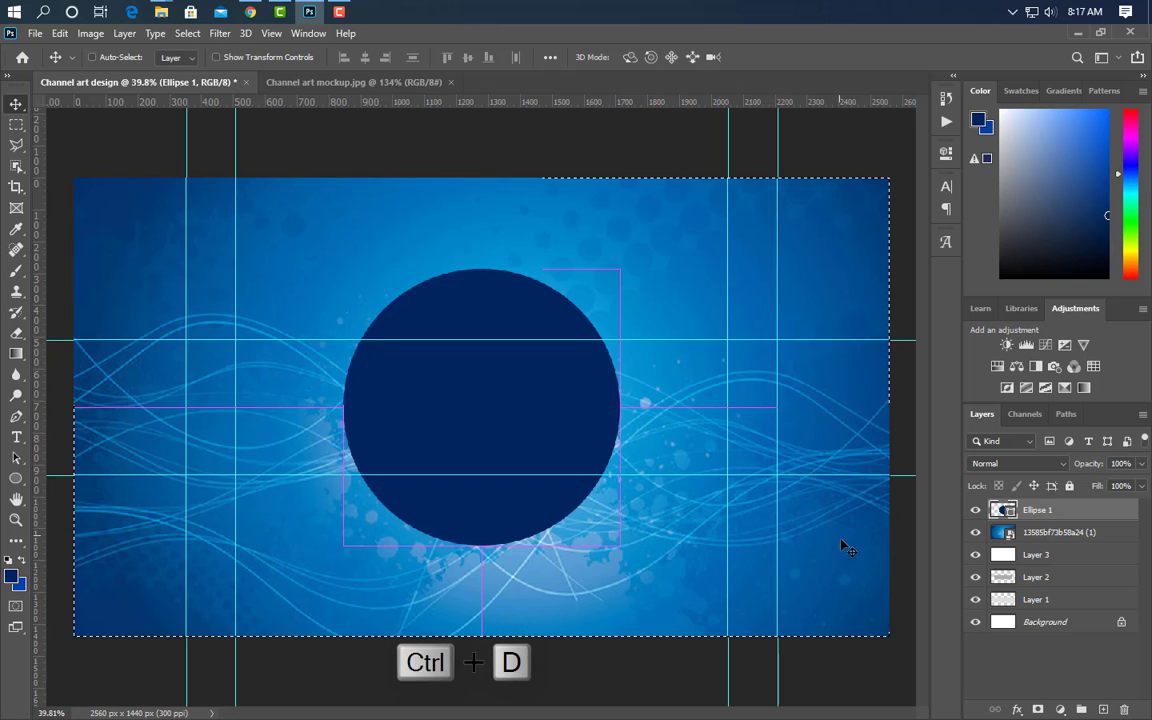
Duplicate Ellipse 1, place the copy beneath the original, and recolour it to blue #0140a7
left_click_drag(1080, 555, 1103, 709)
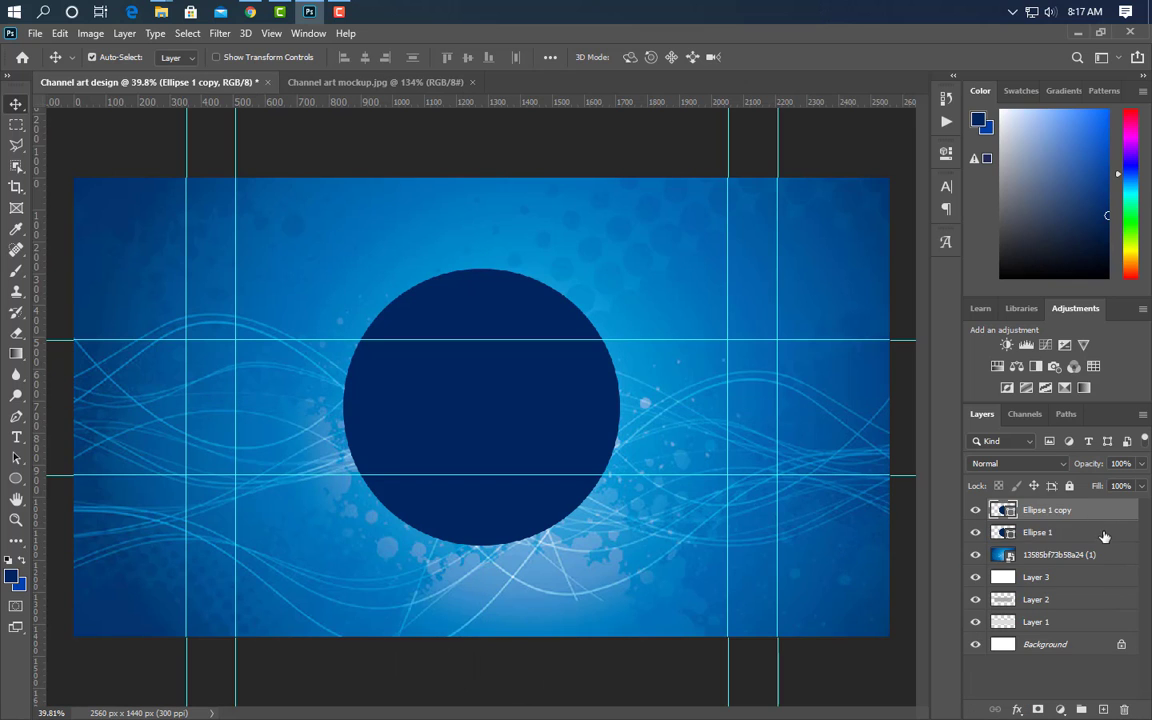
left_click_drag(1097, 525, 1017, 533)
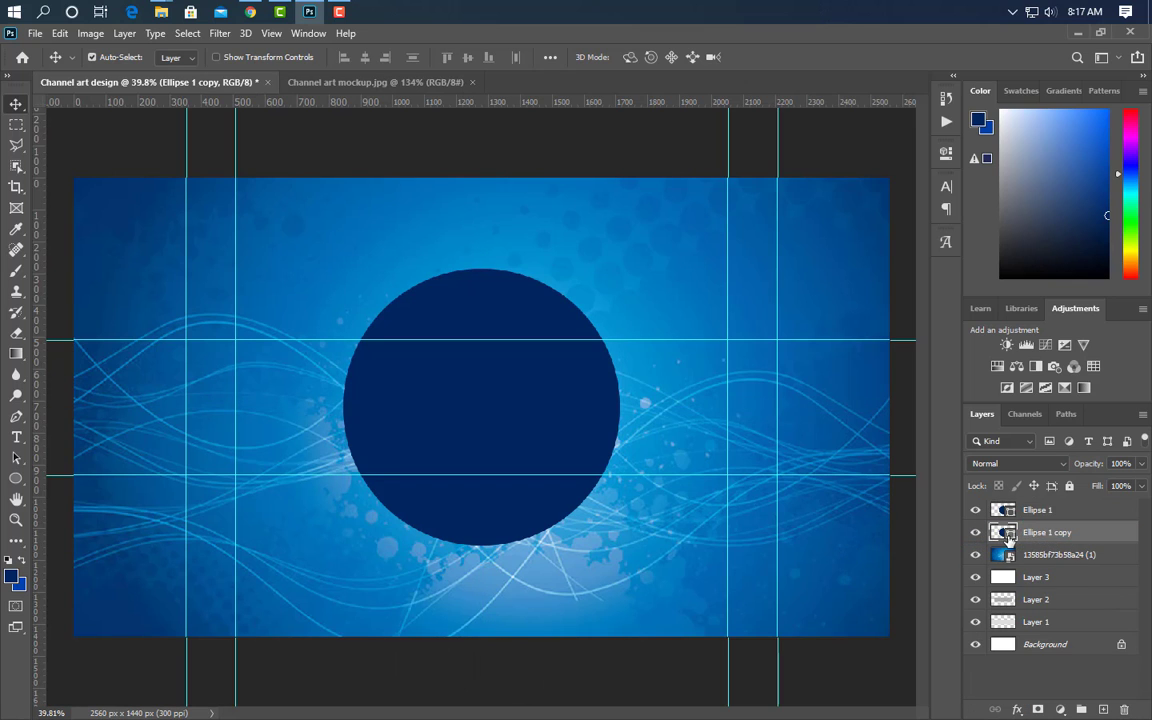
double_click(1005, 535)
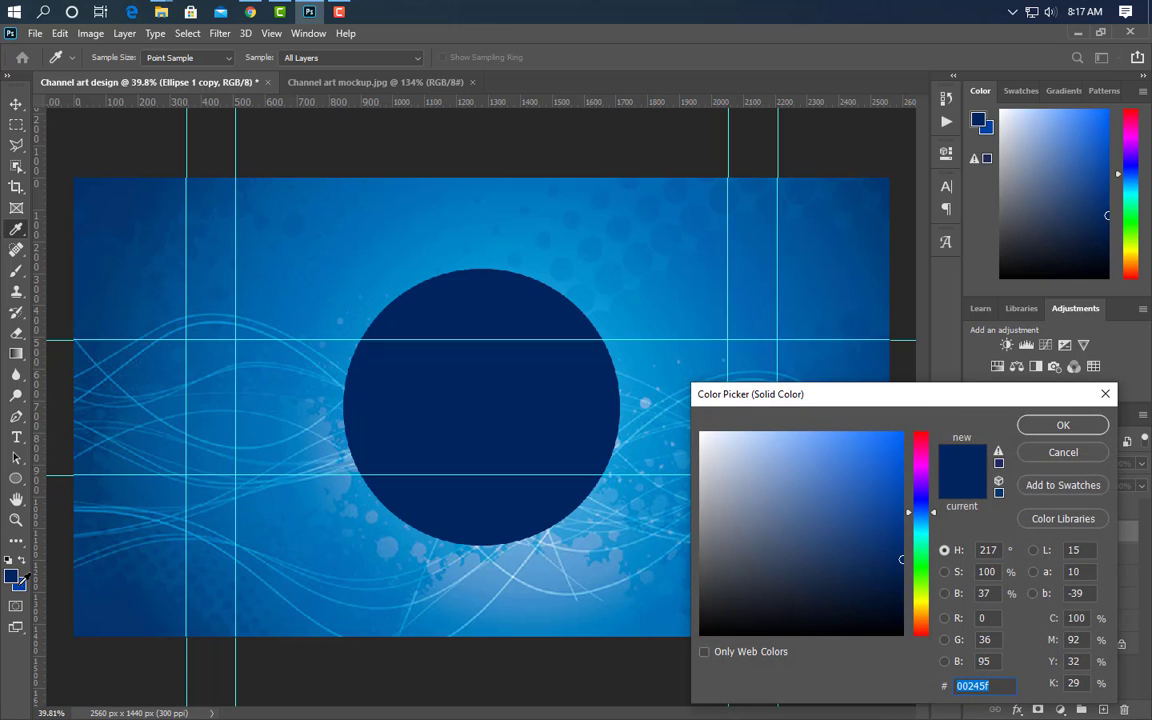
key("Return")
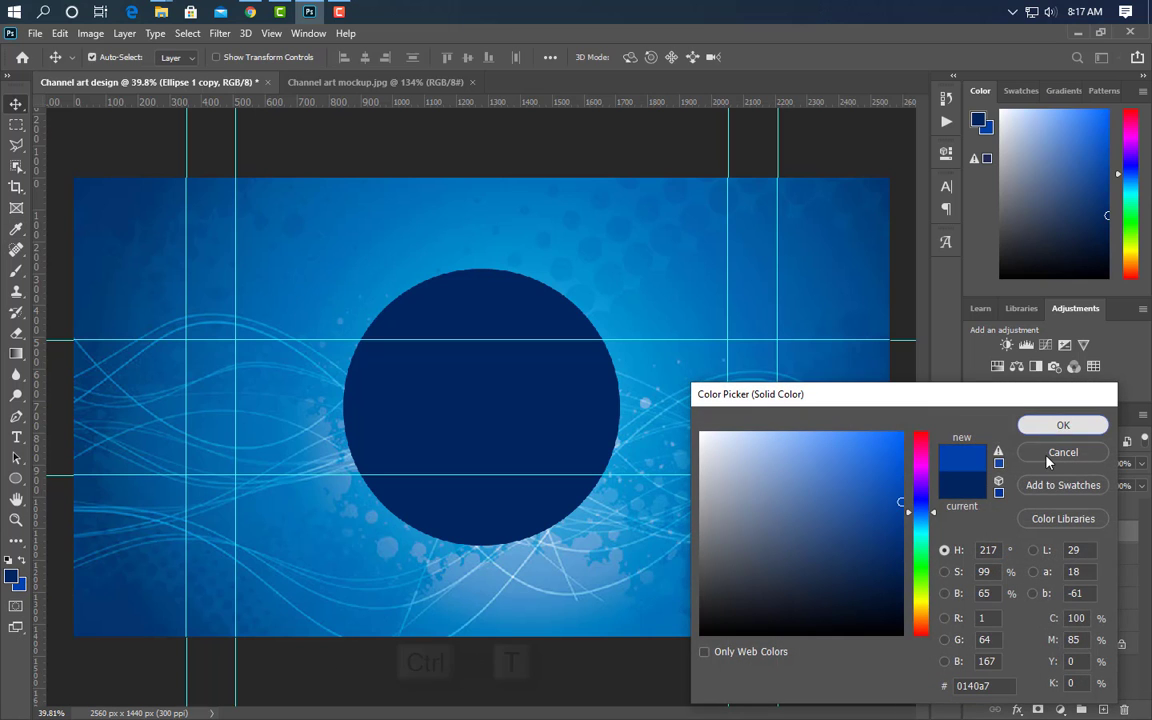
Scale the Ellipse 1 copy circle up so it spans the full canvas height, centred behind the dark circle
key("ctrl+t")
left_click_drag(482, 270, 482, 224)
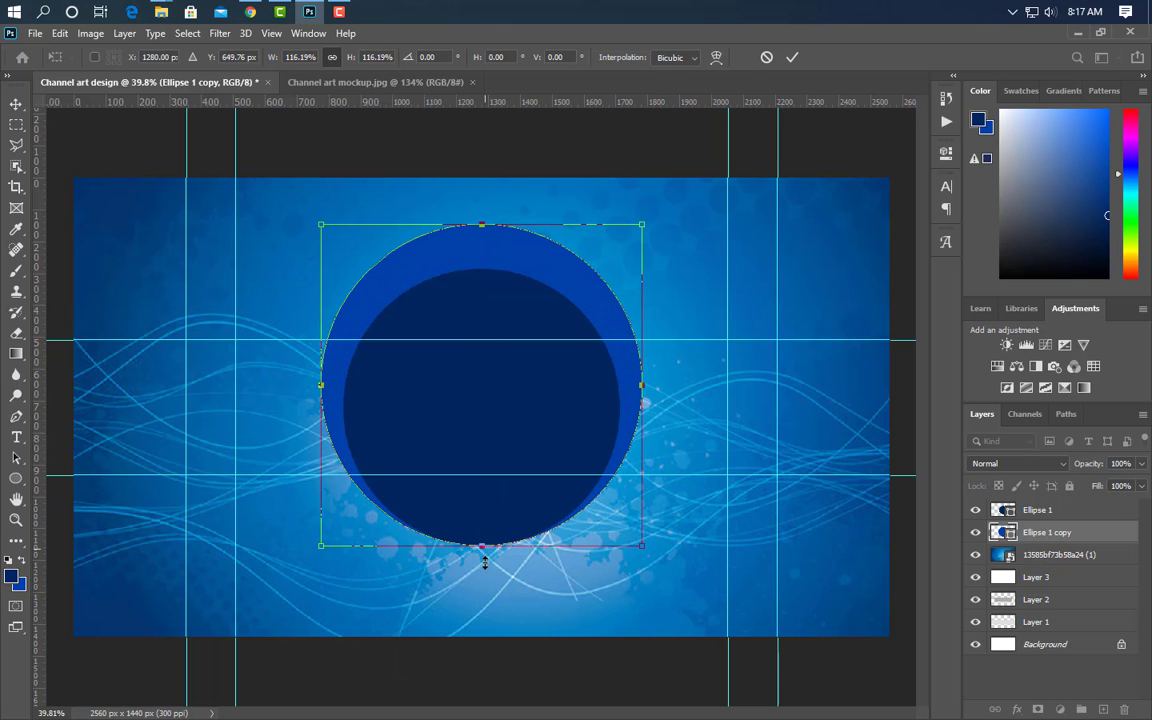
left_click_drag(484, 562, 482, 636)
left_click_drag(481, 229, 482, 178)
left_click(792, 58)
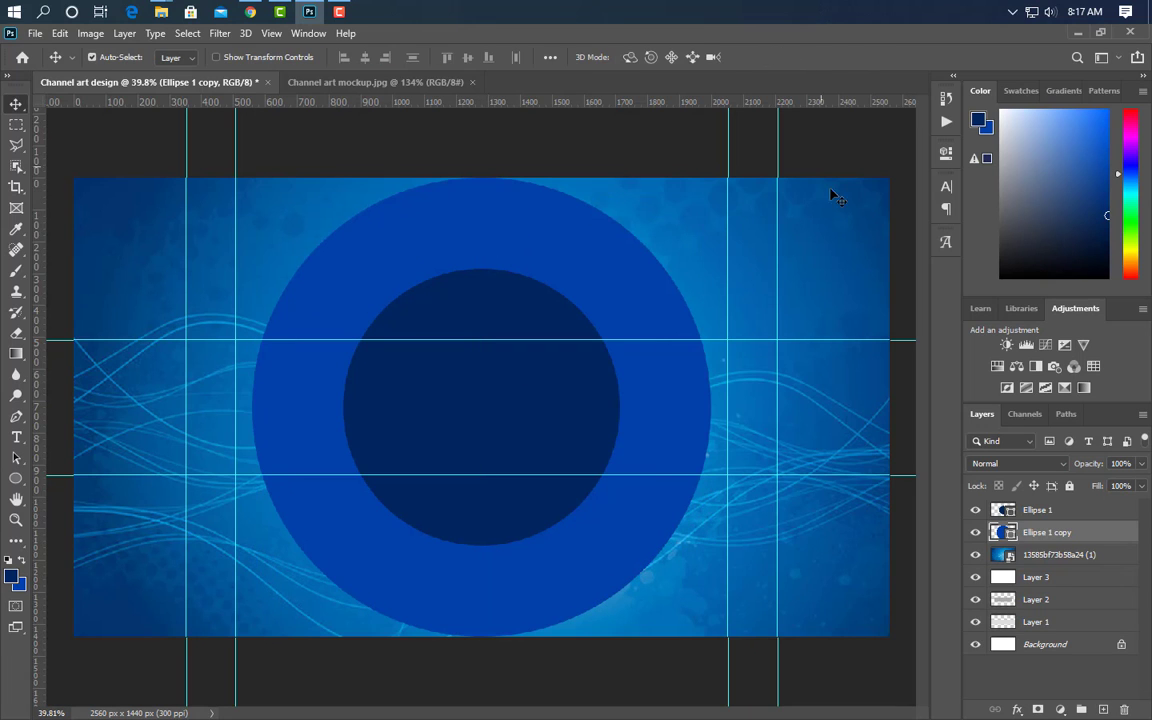
Duplicate Ellipse 1 copy, keep the duplicate below it, and recolour it to dark blue #00245f
left_click_drag(1113, 537, 1068, 593)
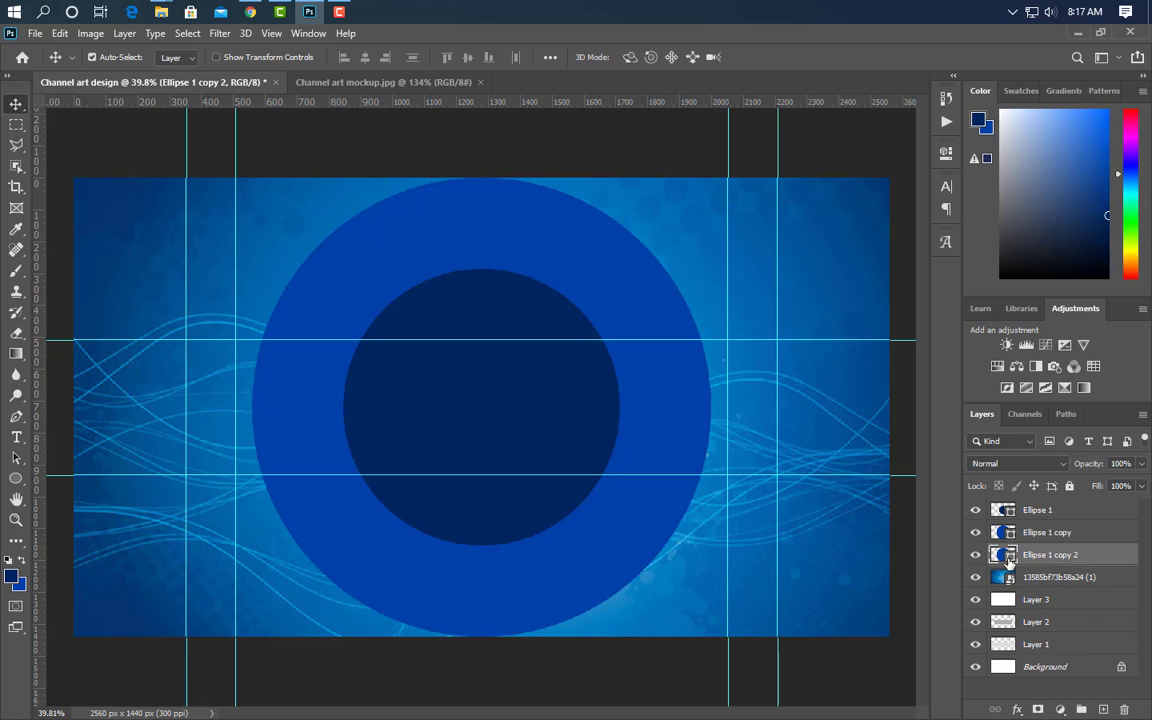
double_click(1008, 563)
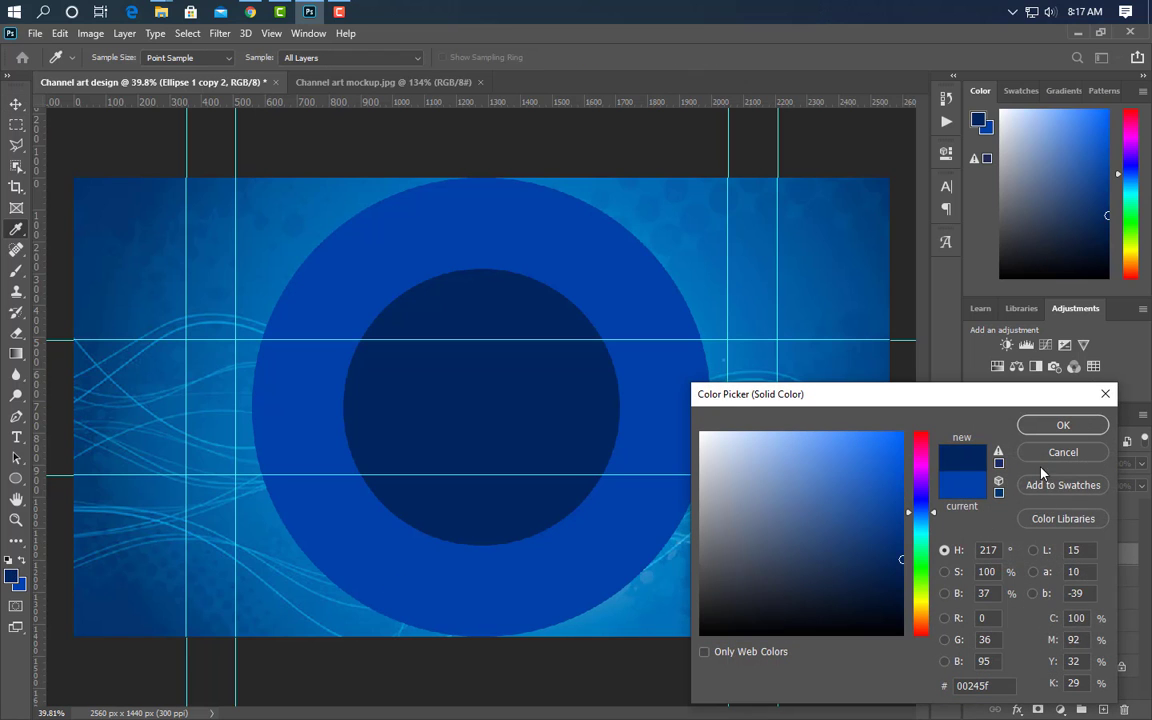
key("Return")
Scale Ellipse 1 copy 2 to about 128.8% so it reaches the outer vertical guides on both sides
key("ctrl+t")
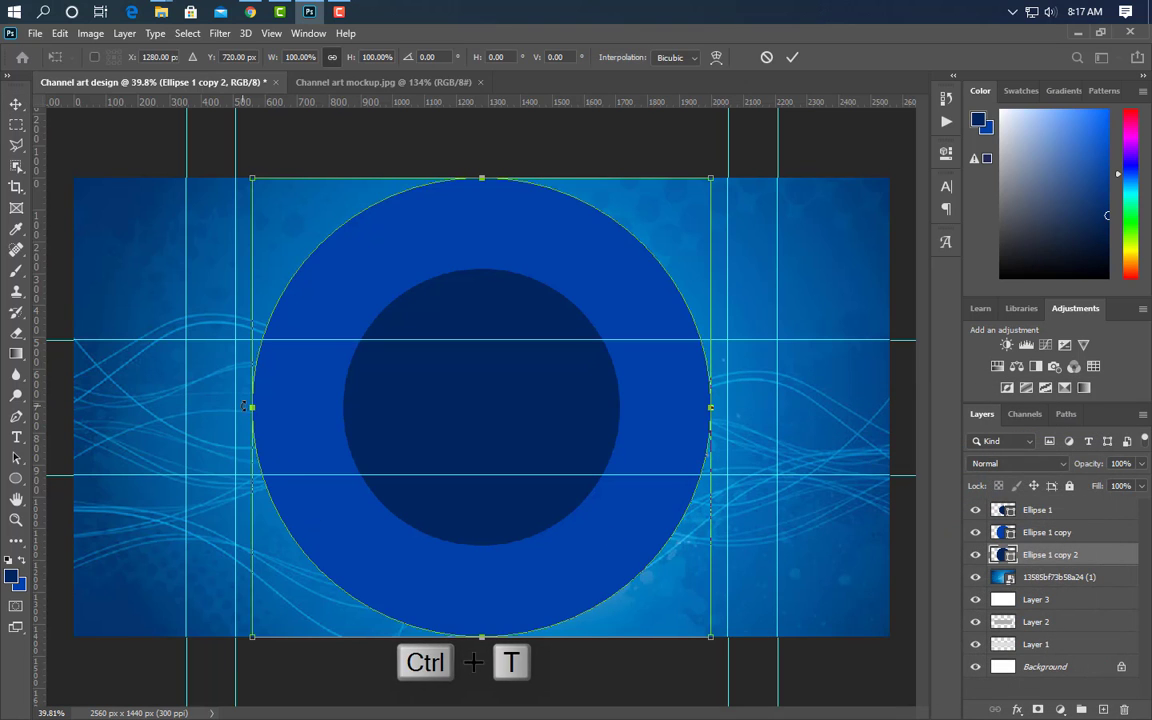
left_click_drag(244, 406, 186, 407)
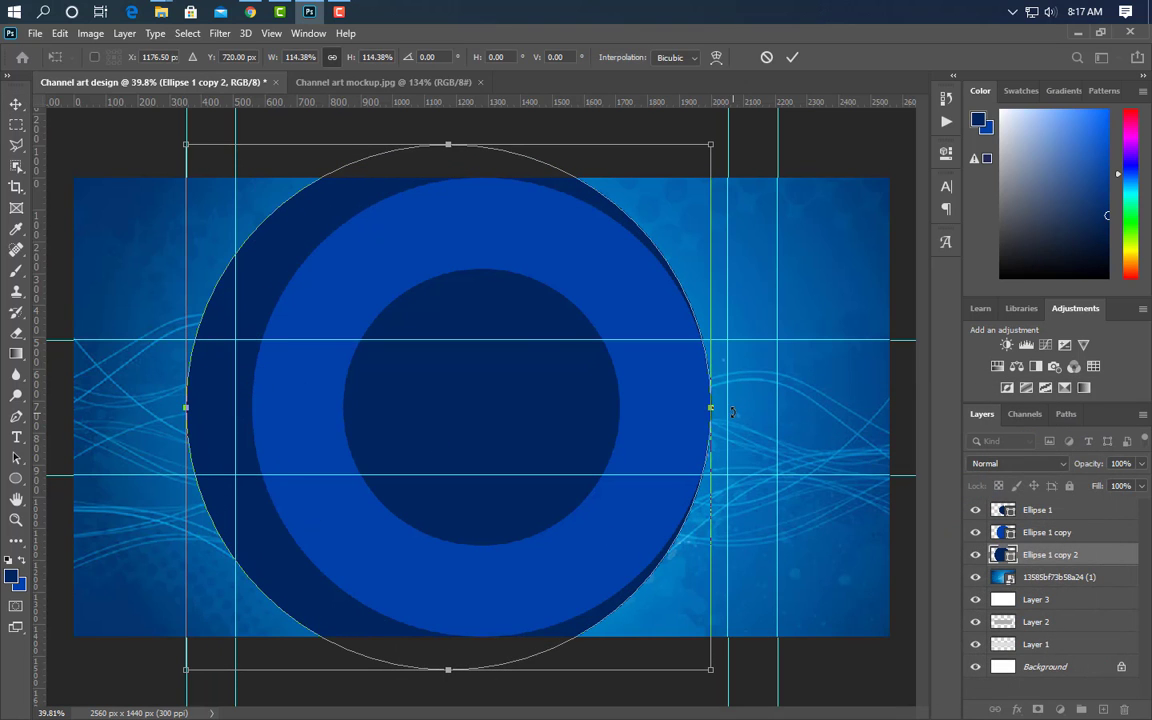
left_click_drag(712, 407, 781, 408)
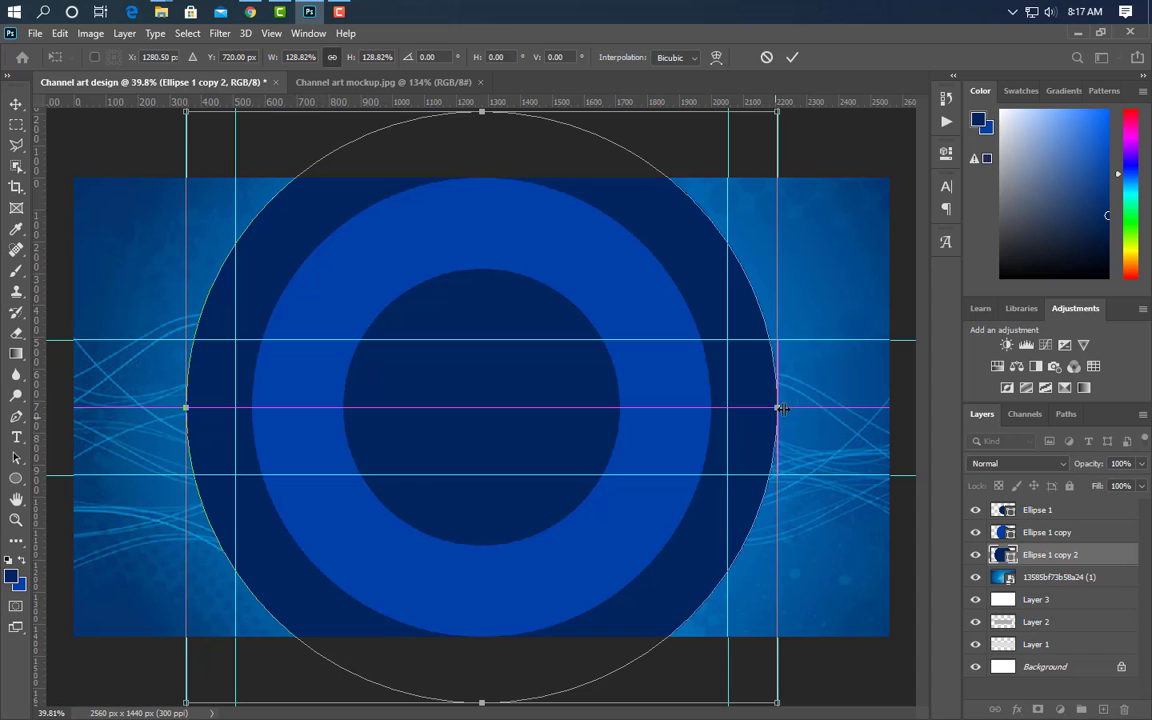
left_click(792, 58)
Enlarge the inner dark Ellipse 1 circle slightly and evenly on both sides, narrowing the blue ring around it
left_click(553, 432, "ctrl")
key("ctrl+t")
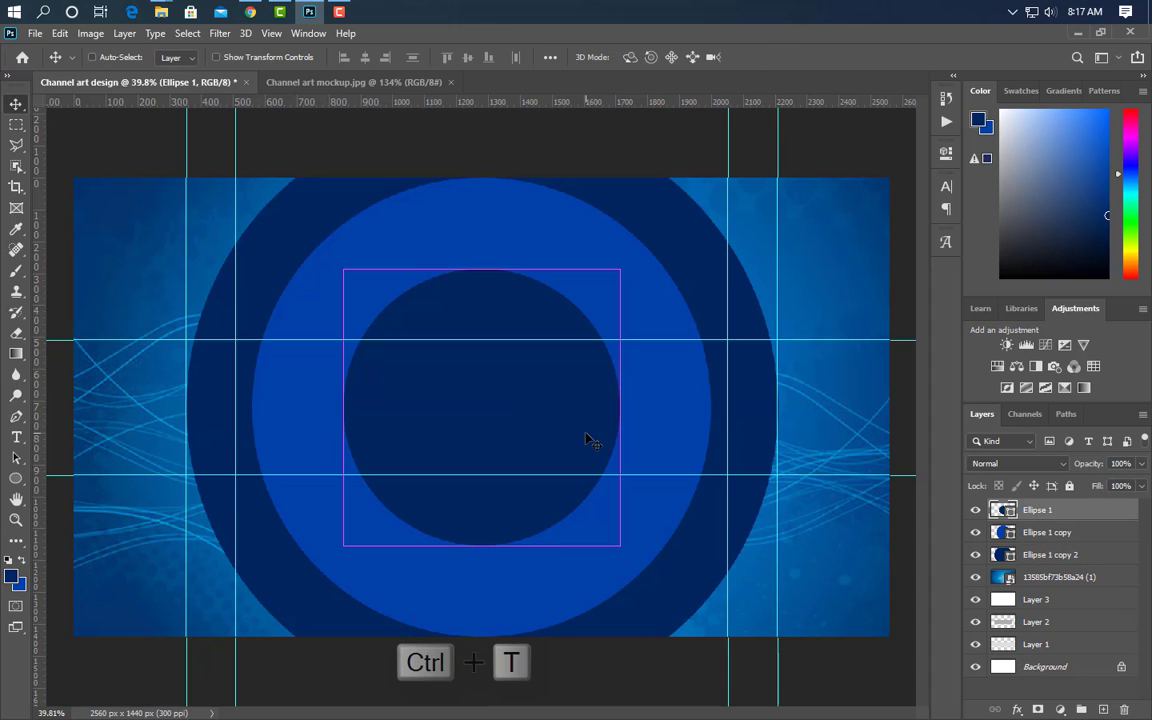
left_click_drag(340, 407, 308, 407)
left_click_drag(622, 407, 658, 407)
left_click(792, 58)
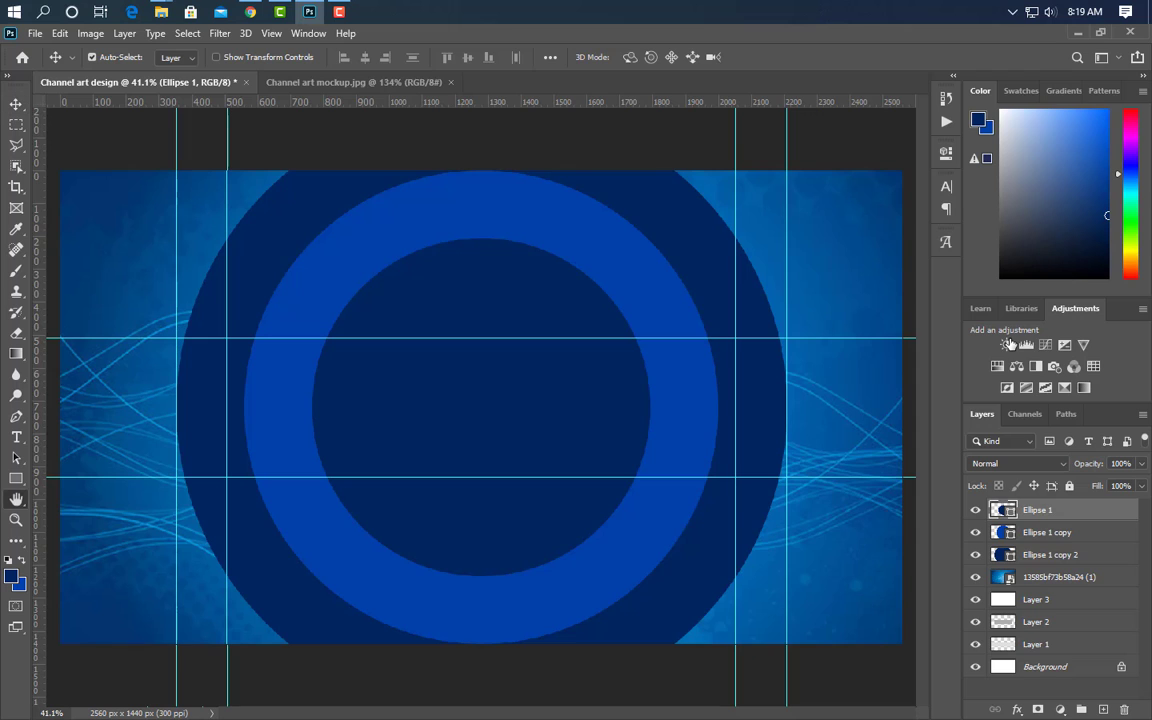
Add a black drop shadow to Ellipse 1 with 80% opacity, 30% spread and 60 px size
left_click_drag(570, 252, 780, 173)
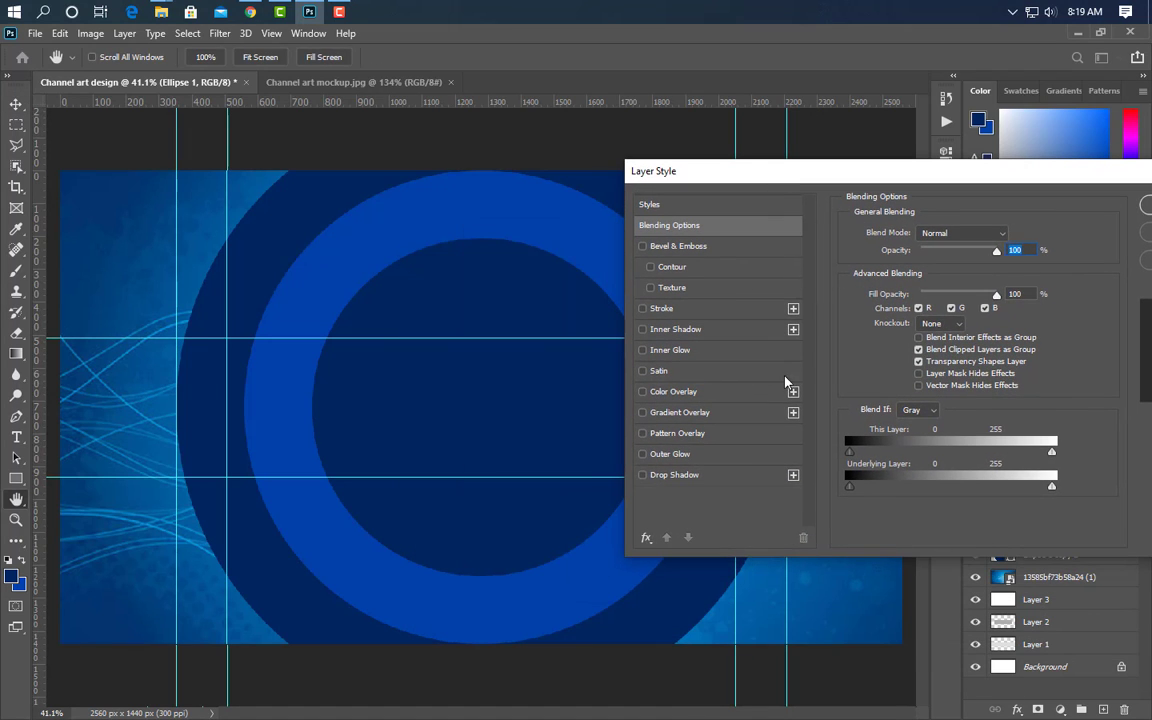
left_click(720, 480)
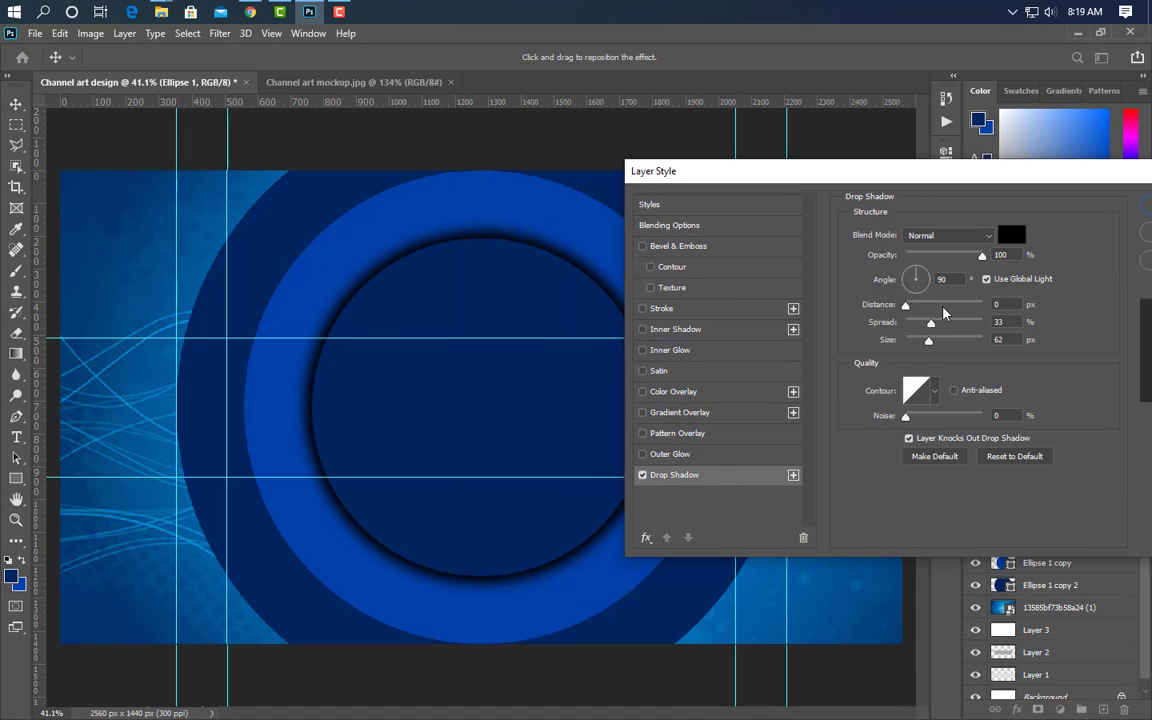
double_click(1000, 255)
type("80")
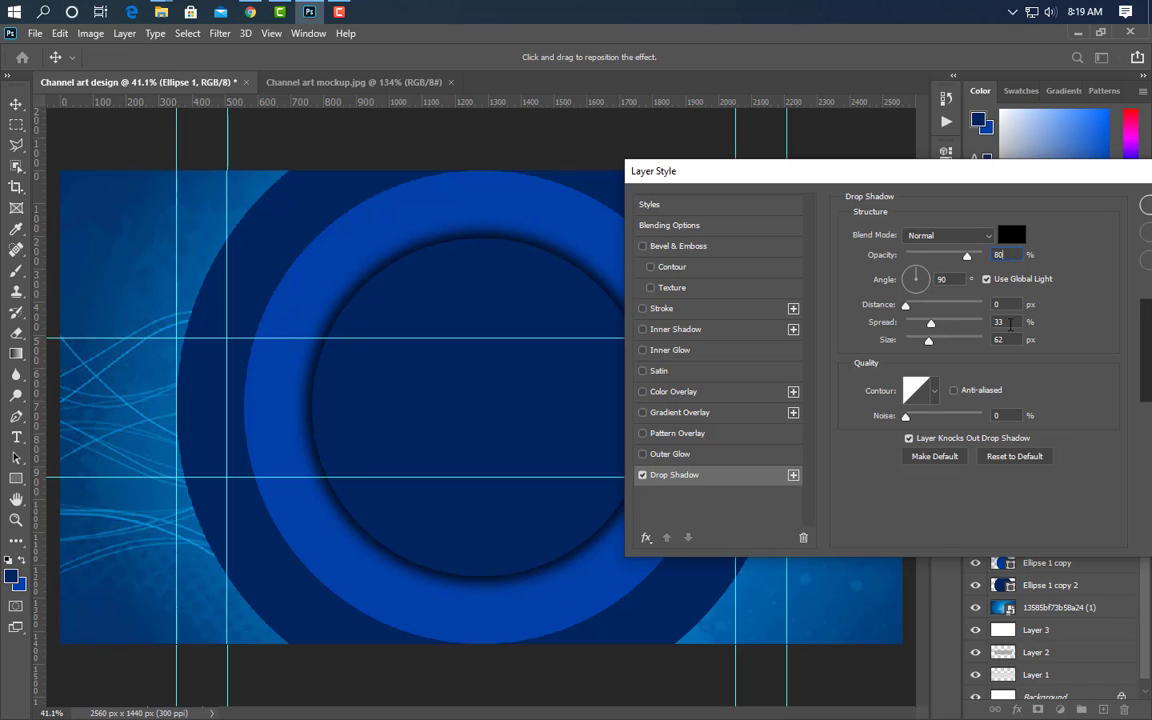
left_click_drag(931, 322, 982, 324)
type("30")
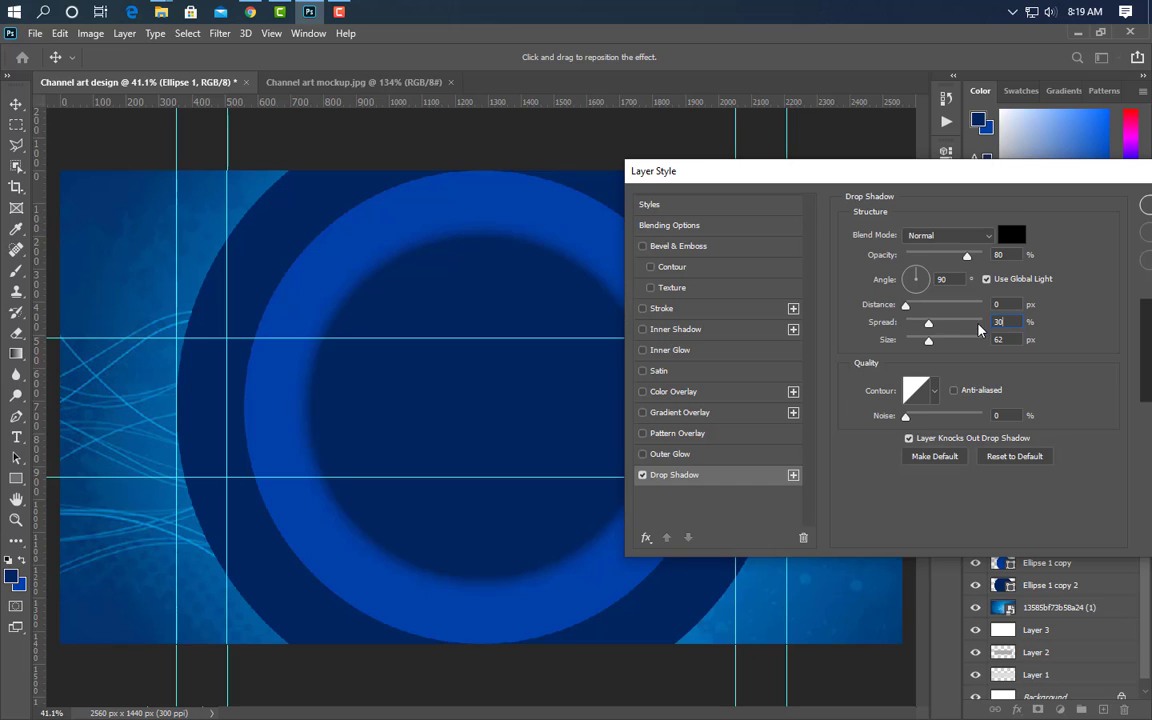
double_click(999, 339)
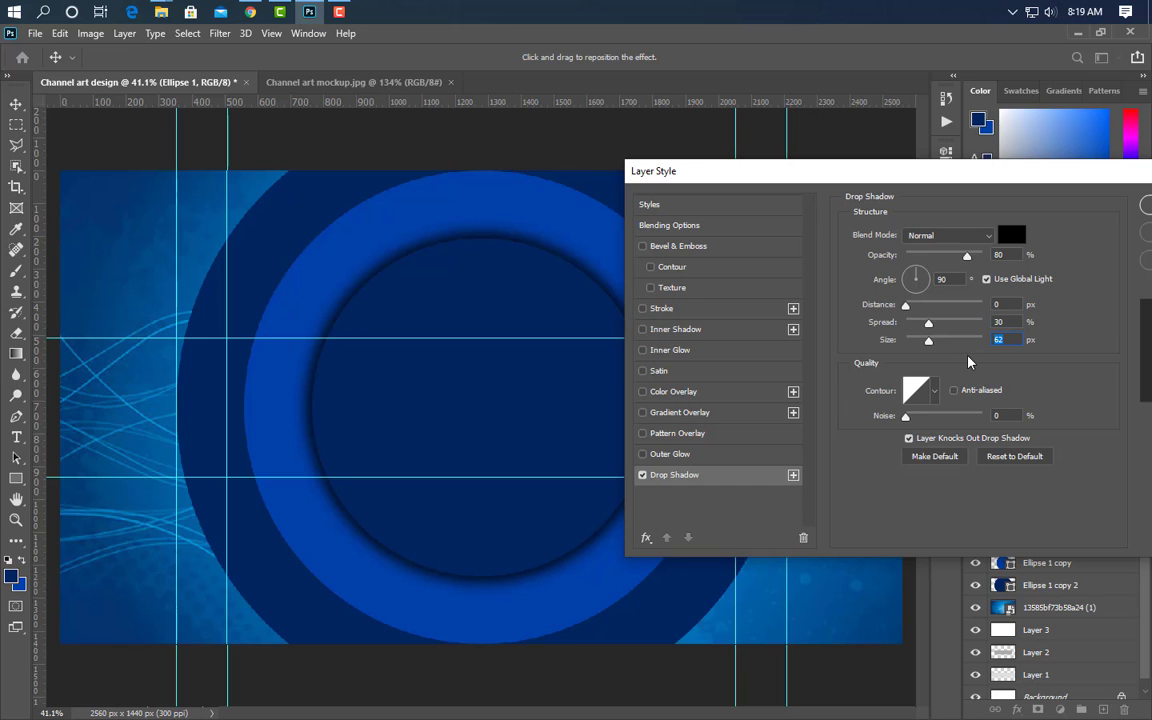
type("6")
left_click_drag(1052, 175, 726, 234)
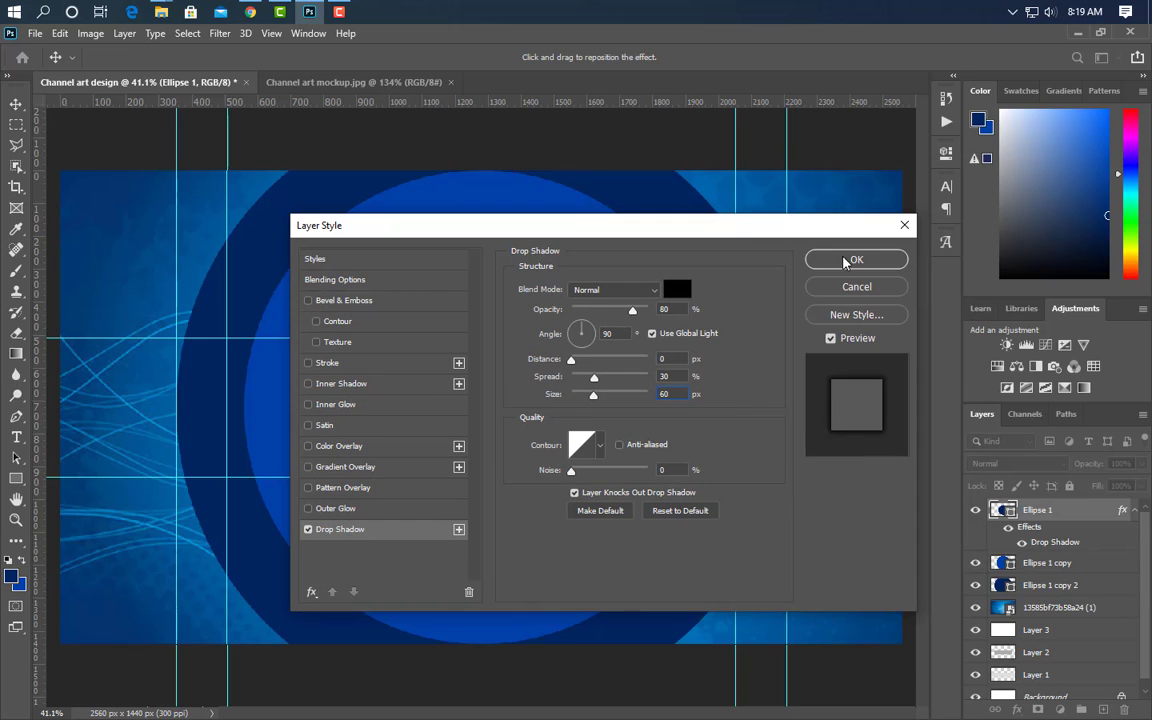
key("Return")
Give Ellipse 1 copy the same drop shadow: 80% opacity, 30% spread and 60 px size
left_click(1099, 558)
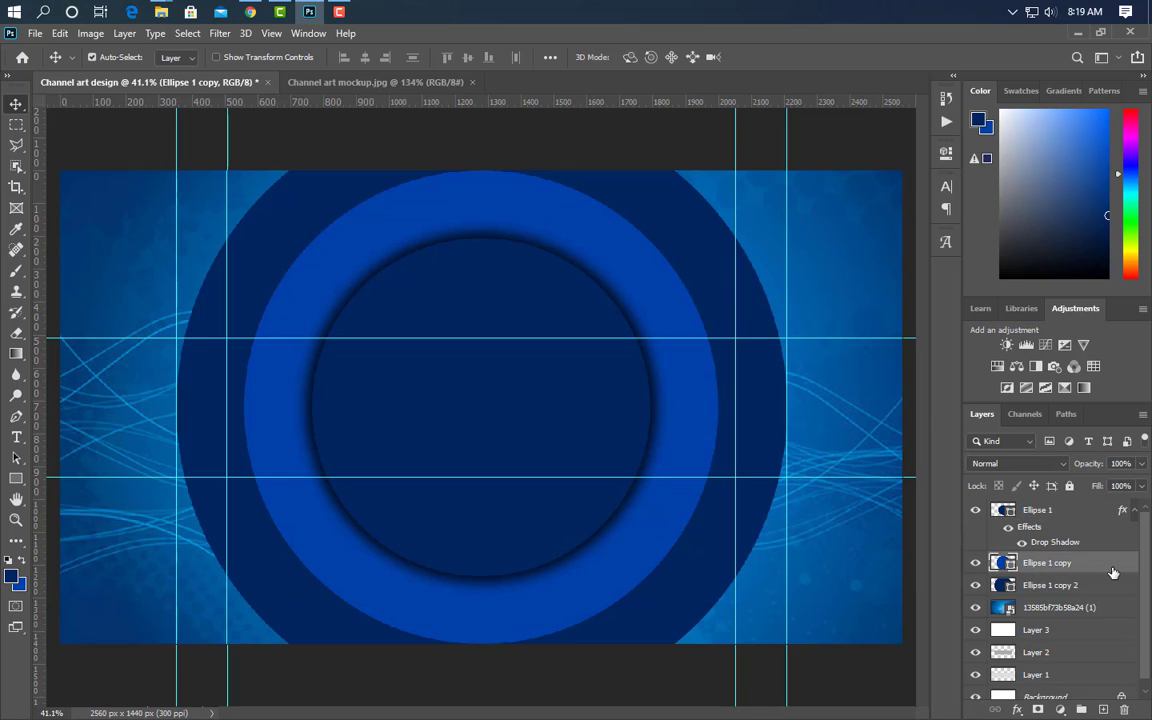
double_click(1099, 563)
left_click(415, 530)
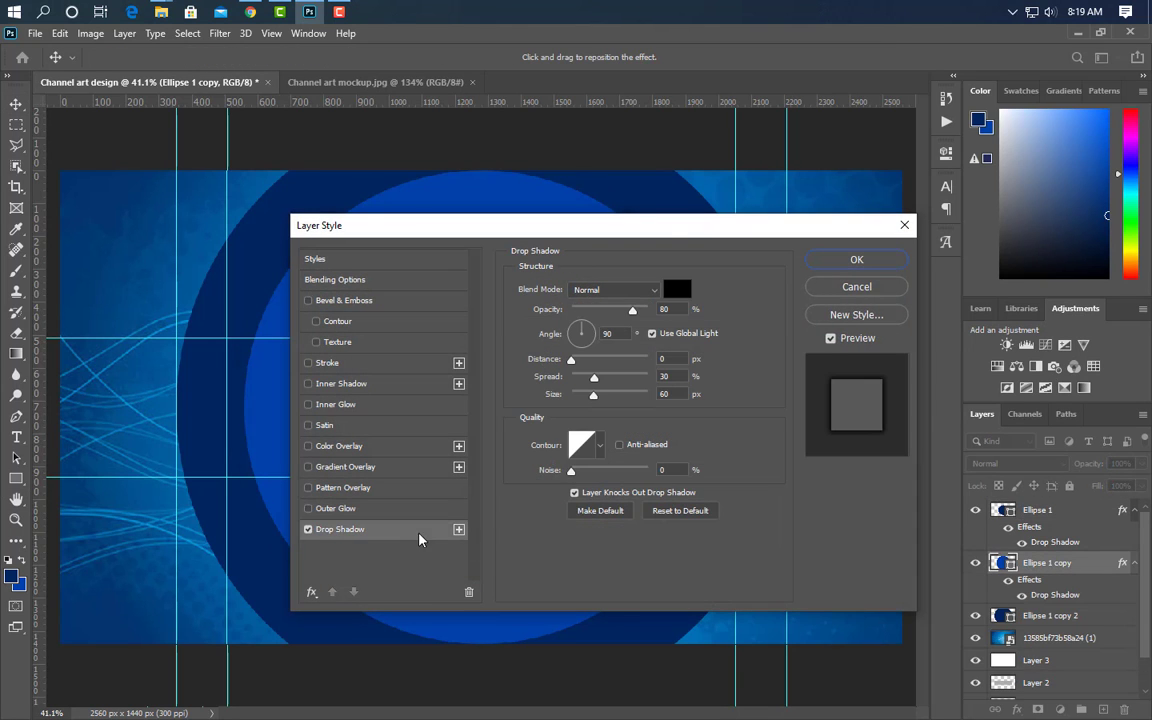
mouse_move(728, 229)
left_mouse_down()
mouse_move(800, 226)
mouse_move(751, 228)
left_mouse_up()
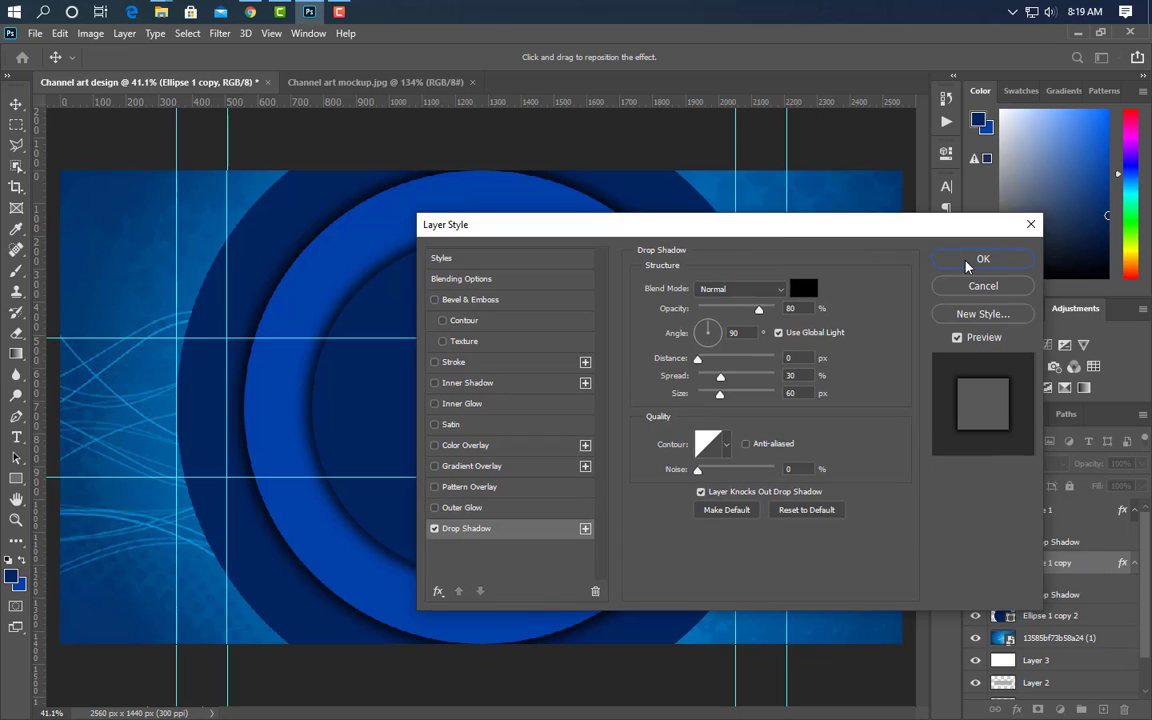
left_click(892, 260)
Apply a drop shadow with 80% opacity, 30% spread and 60 px size to Ellipse 1 copy 2
left_click(1100, 617)
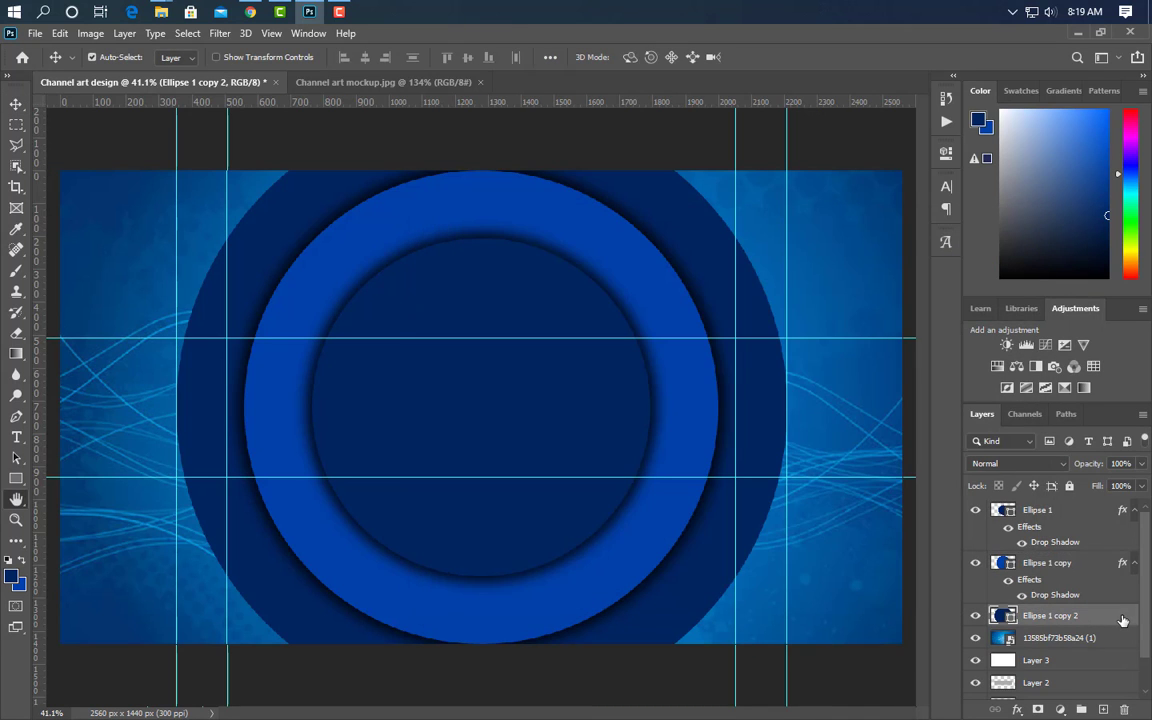
double_click(1122, 617)
left_click(518, 531)
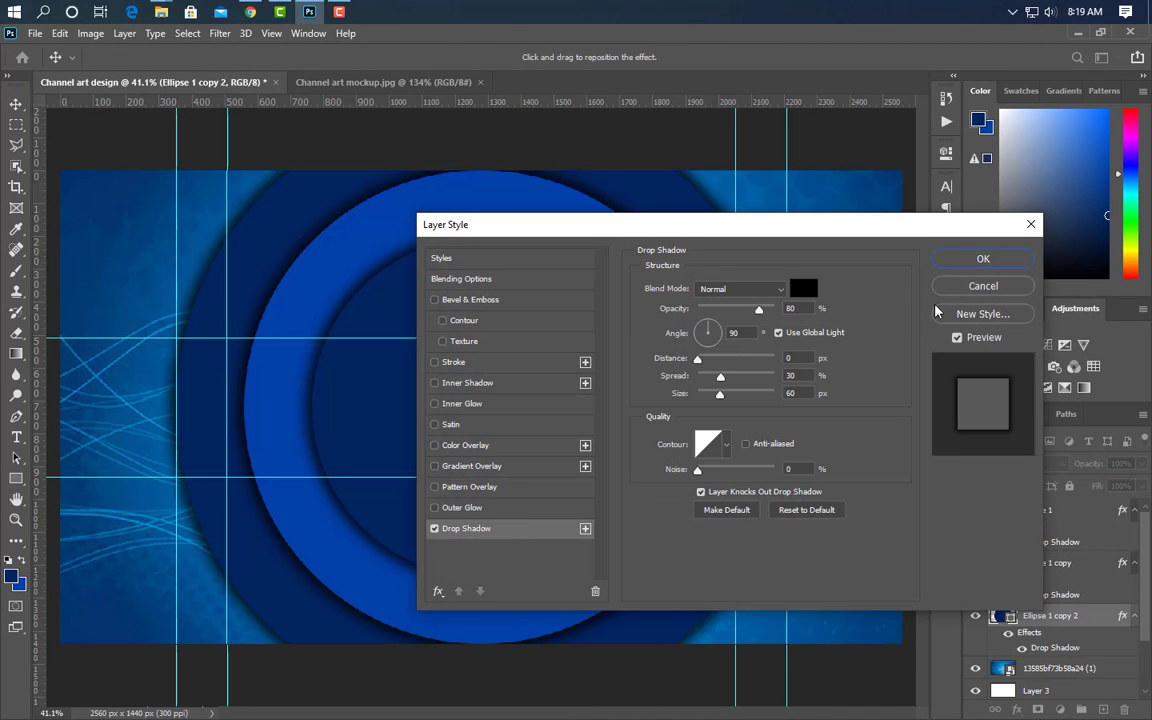
left_click(983, 259)
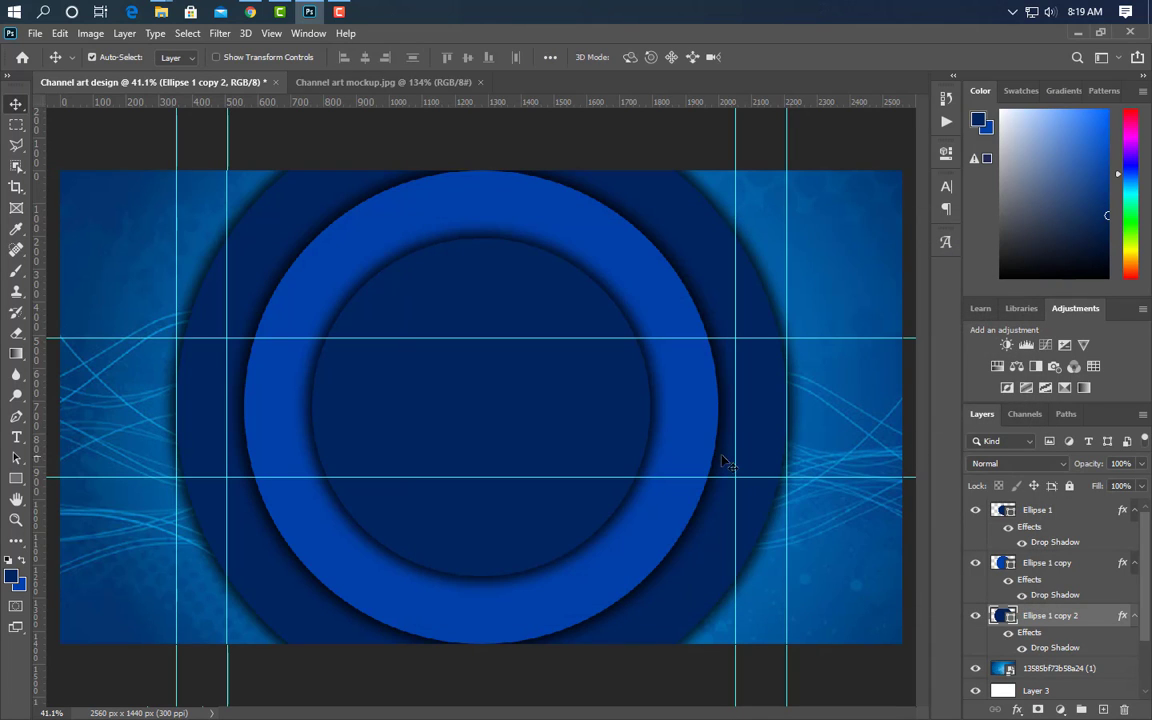
Load Ellipse 1's outline as a selection, rasterize Ellipse 1 copy and delete the selected centre from it
left_click(1030, 542)
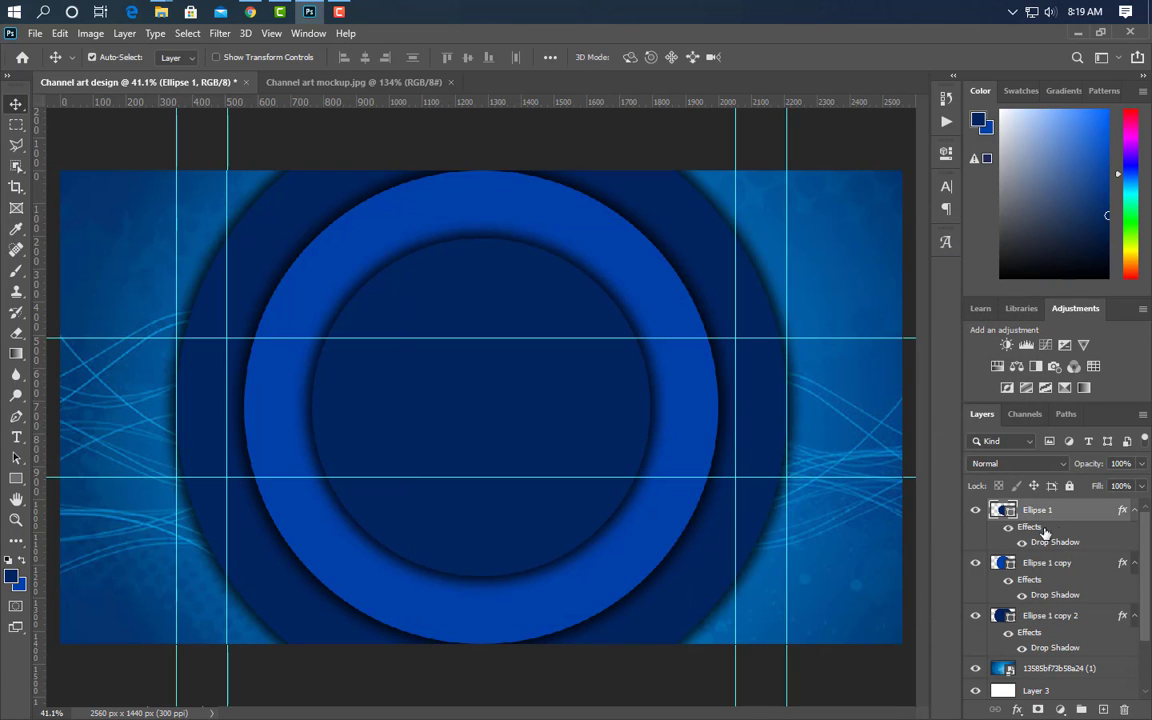
left_click(1013, 519, "ctrl")
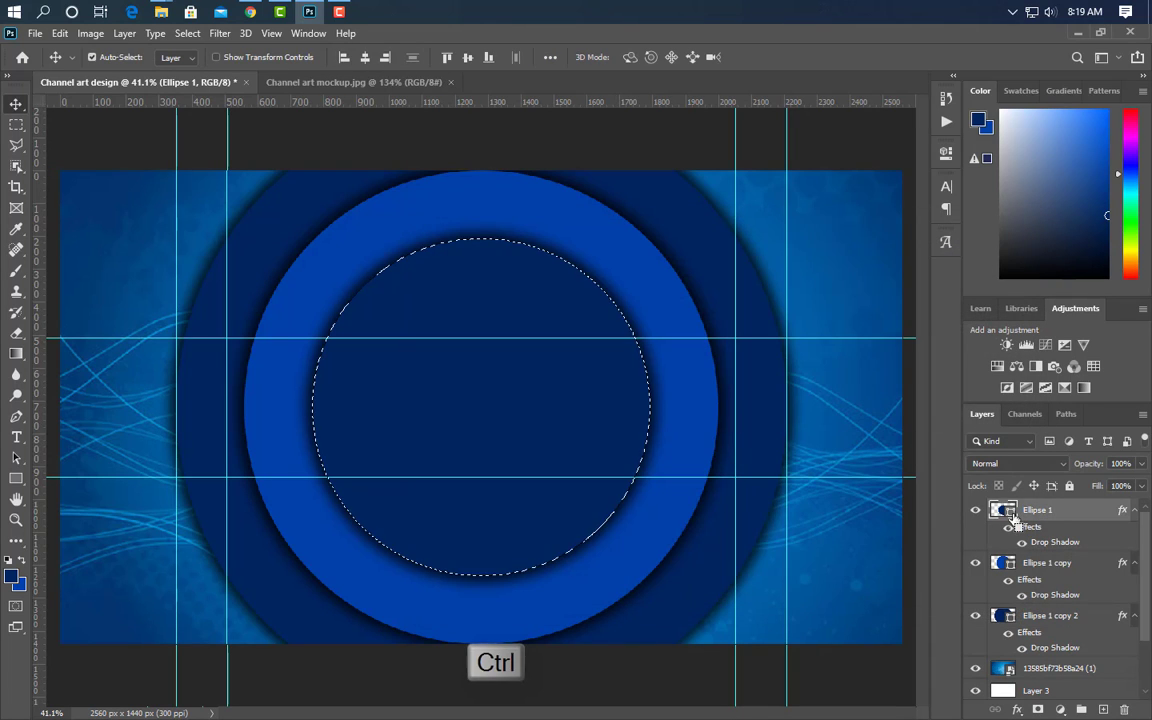
left_click(1047, 563)
right_click(1047, 563)
left_click(935, 290)
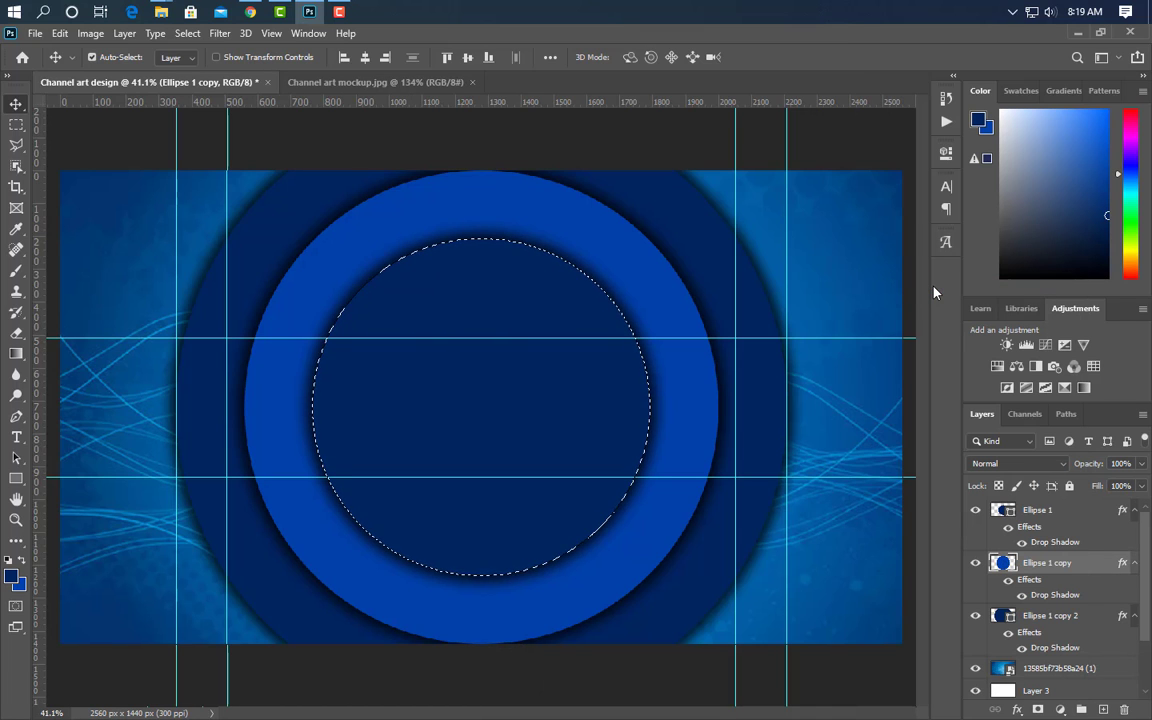
key("Delete")
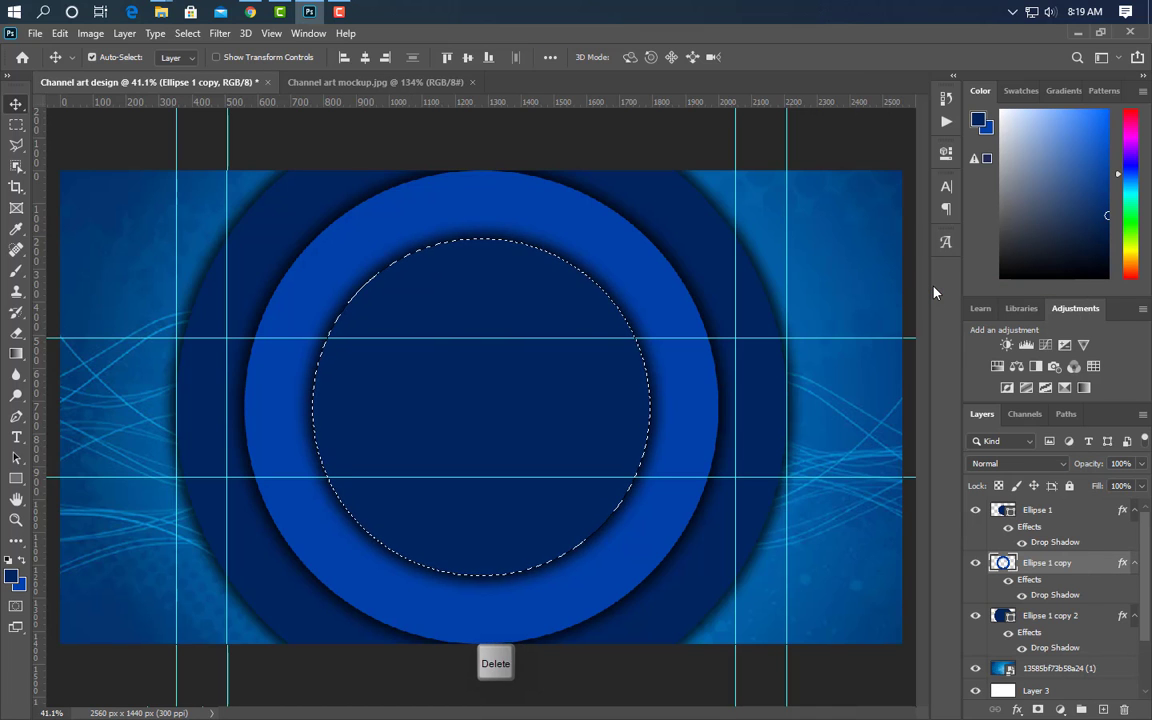
Rasterize Ellipse 1 copy 2, delete its centre within the circular selection, and deselect
left_click(1050, 616)
right_click(1050, 616)
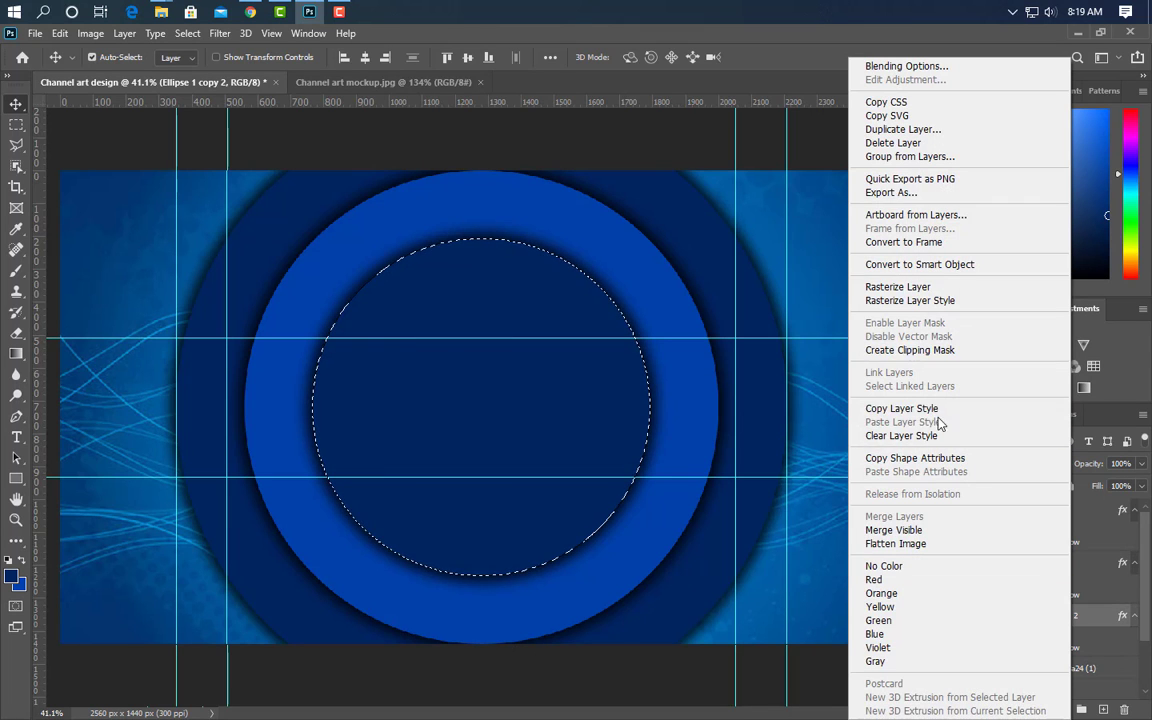
left_click(916, 290)
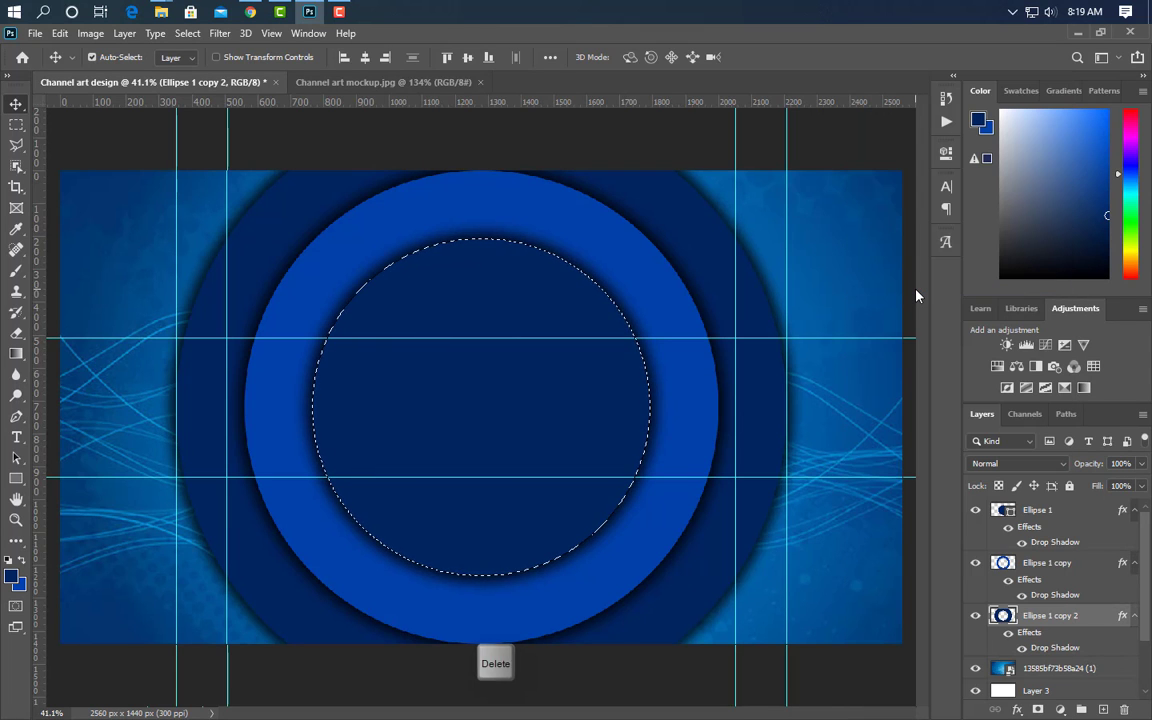
key("ctrl+d")
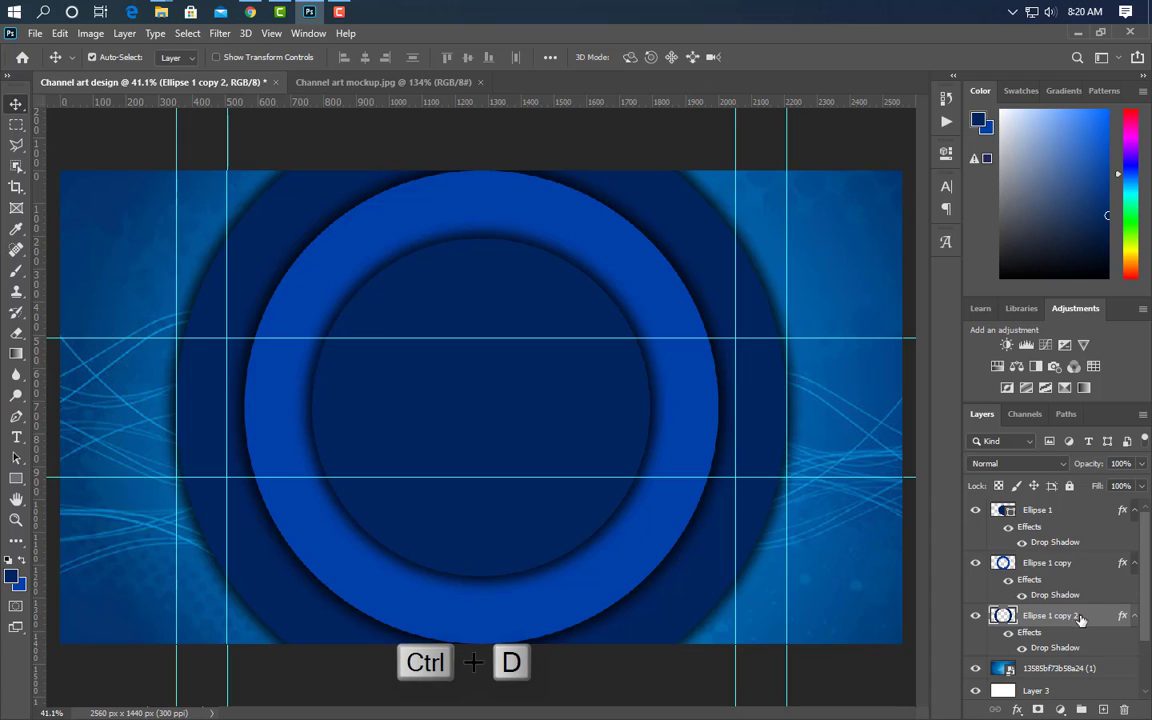
Set the opacity of Ellipse 1 copy 2 to 70% and of Ellipse 1 copy to 50%
left_click(1143, 464)
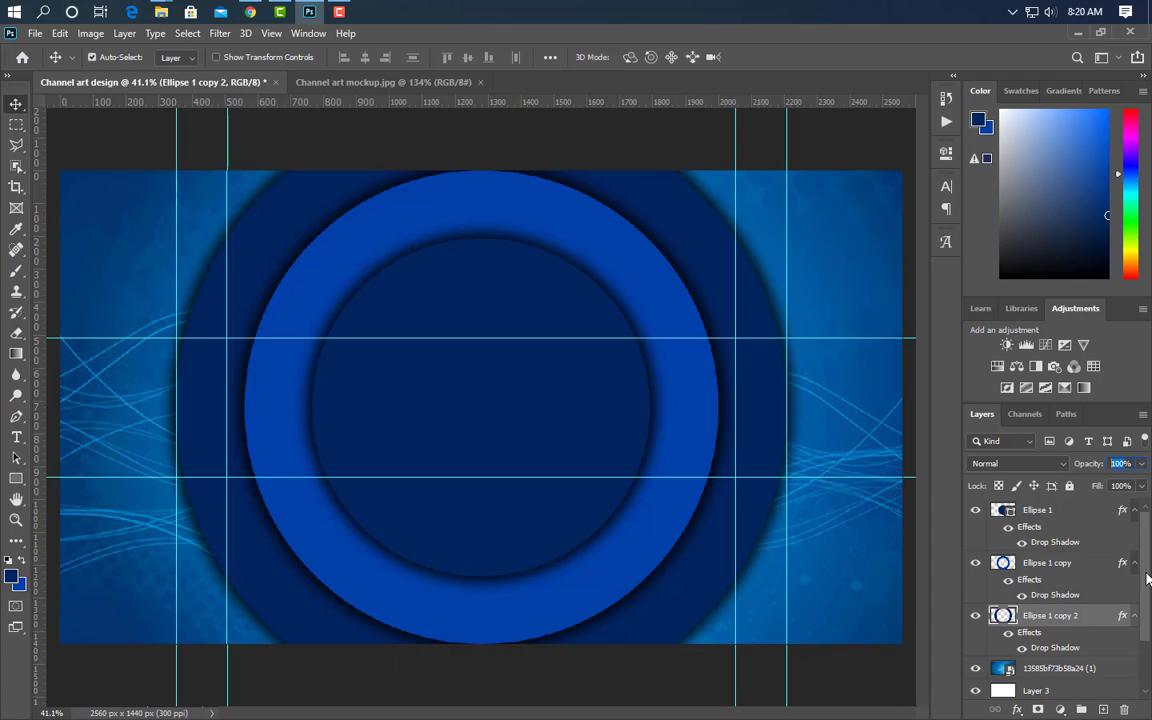
type("70")
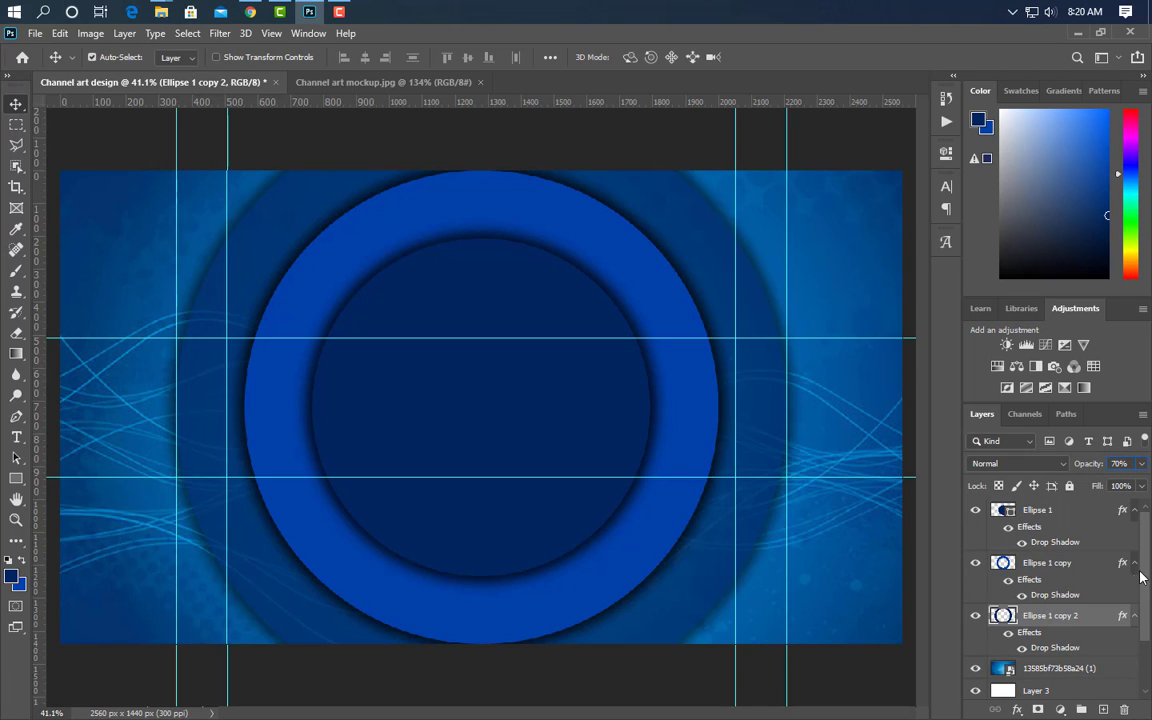
left_click(1067, 566)
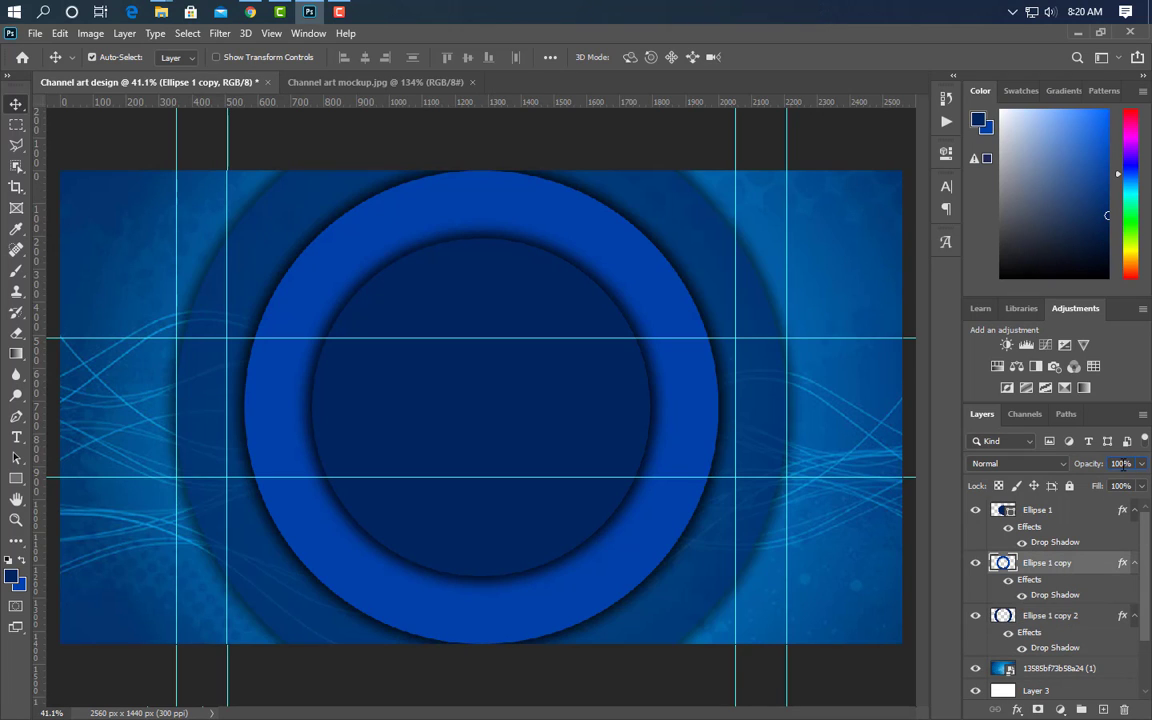
type("50")
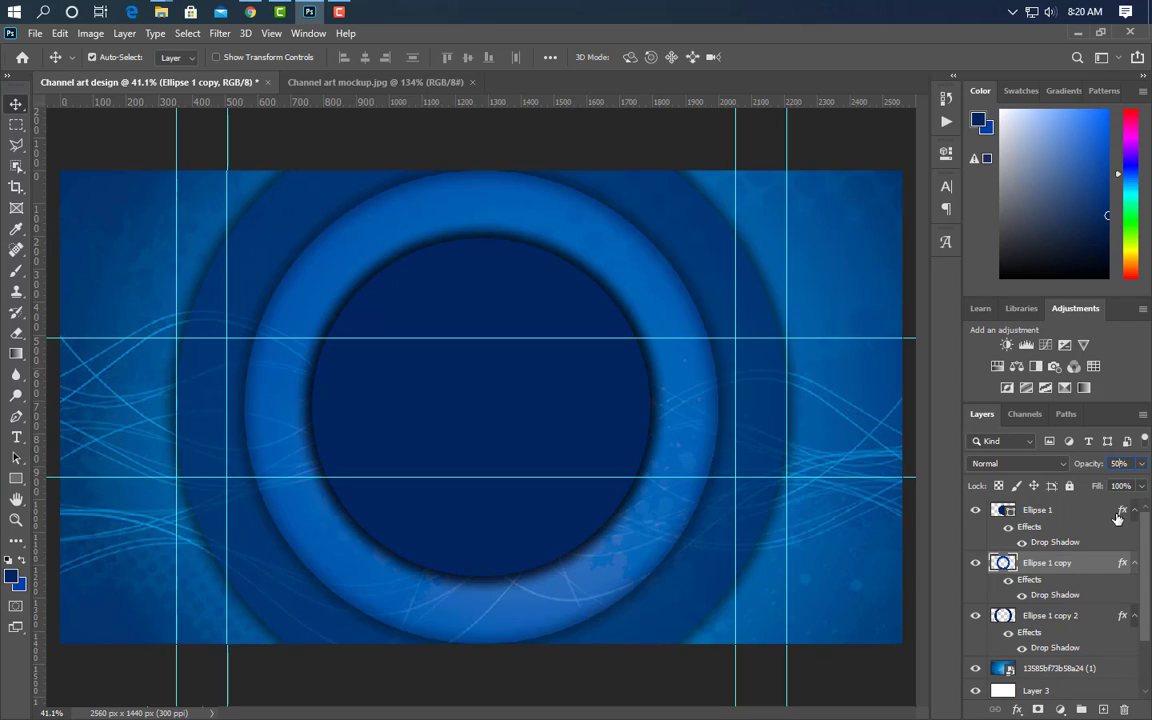
Place the 55831582 shining-lights round-frame image from the Light folder above Ellipse 1 and clip it to that circle
left_click(1116, 516)
left_click(308, 13)
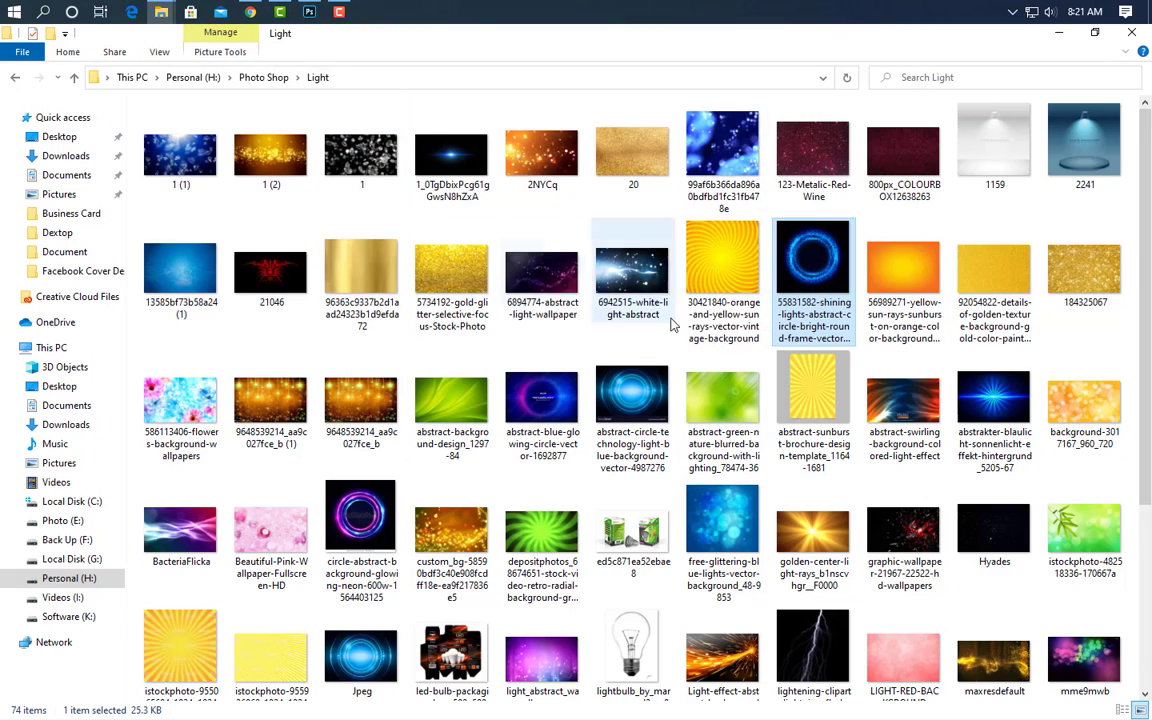
left_click_drag(803, 272, 449, 472)
left_click(776, 57)
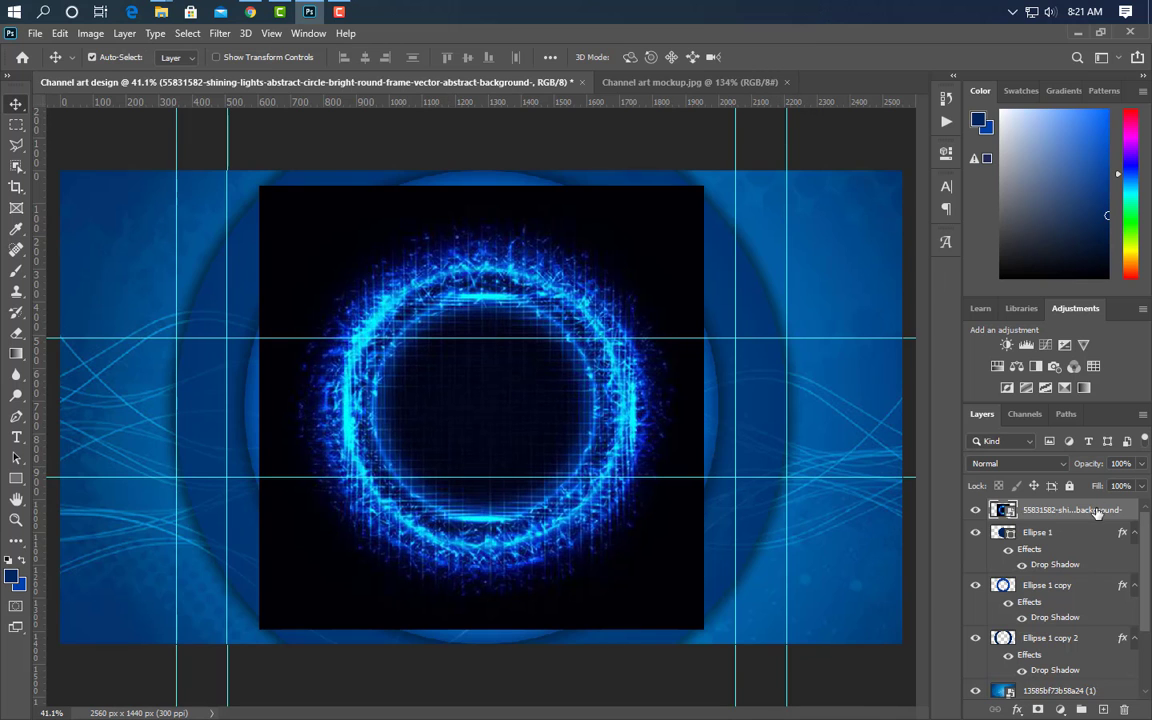
right_click(1094, 510)
left_click(933, 386)
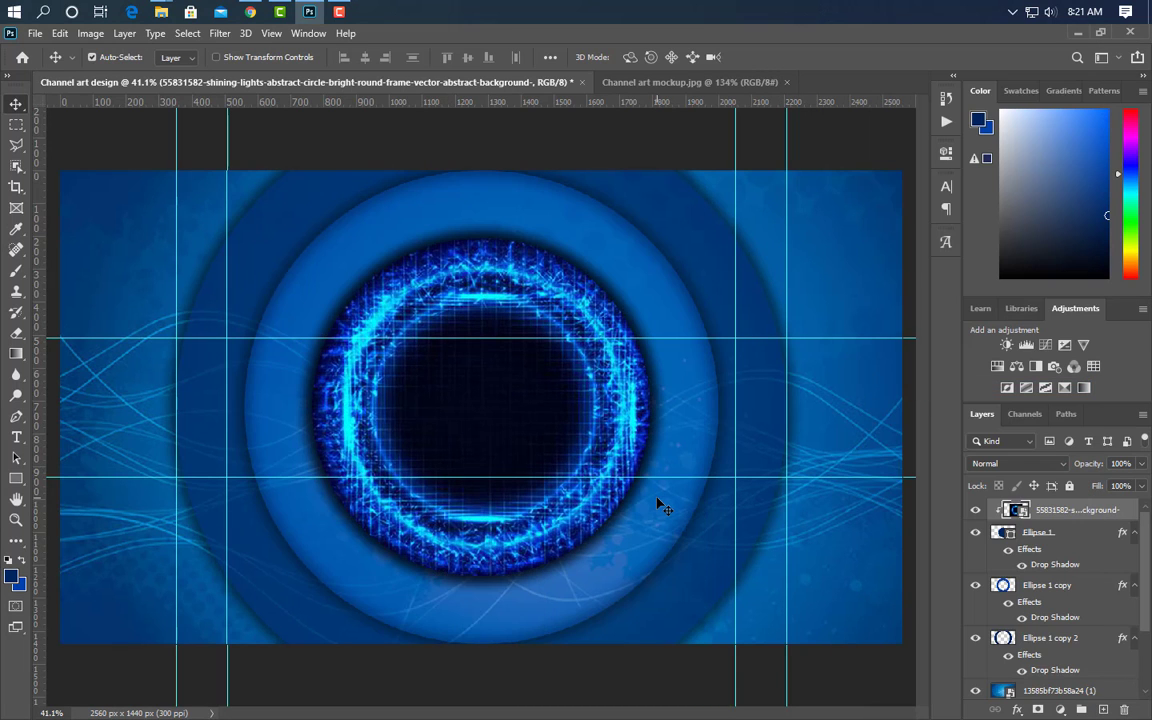
Scale the glowing image and all three ellipse layers together to about 89%, keeping them near the banner's centre
left_click(1056, 532, "shift")
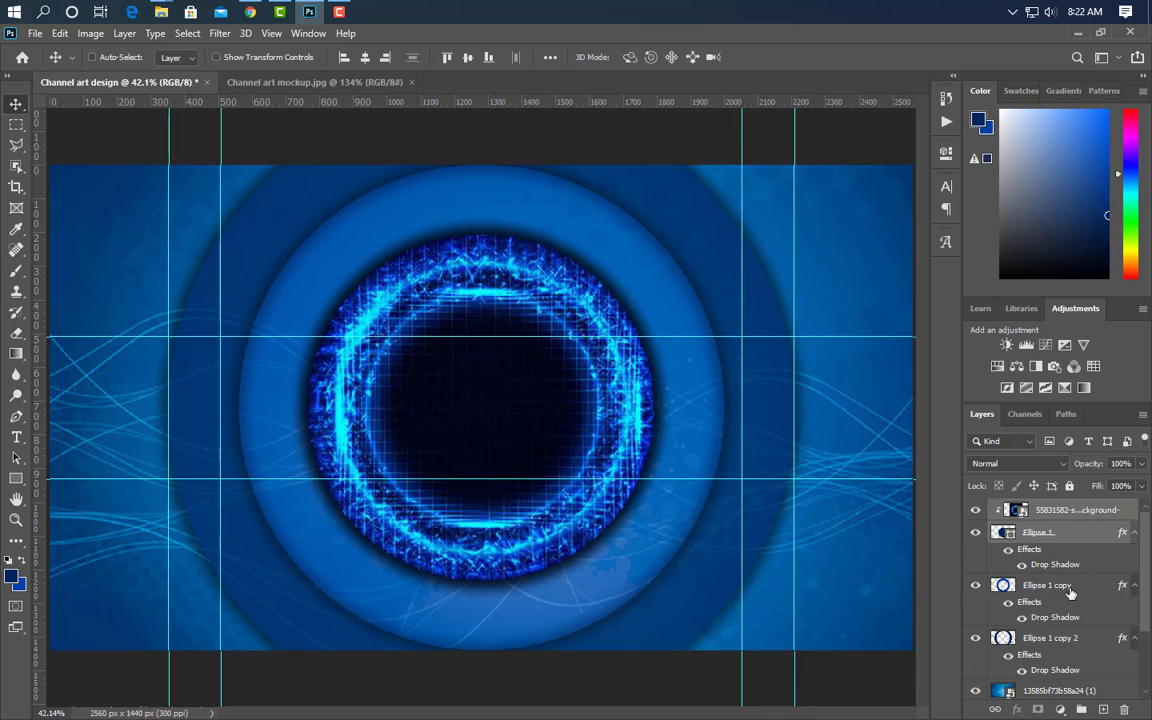
key("ctrl+t")
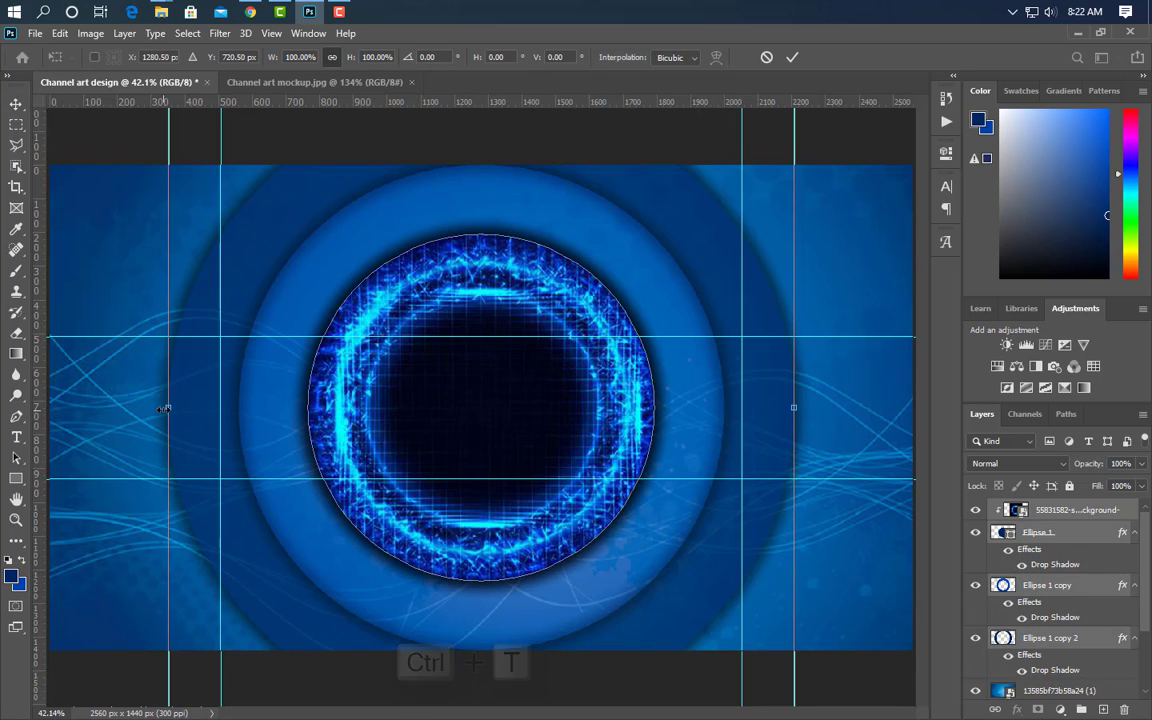
left_click_drag(168, 407, 189, 408)
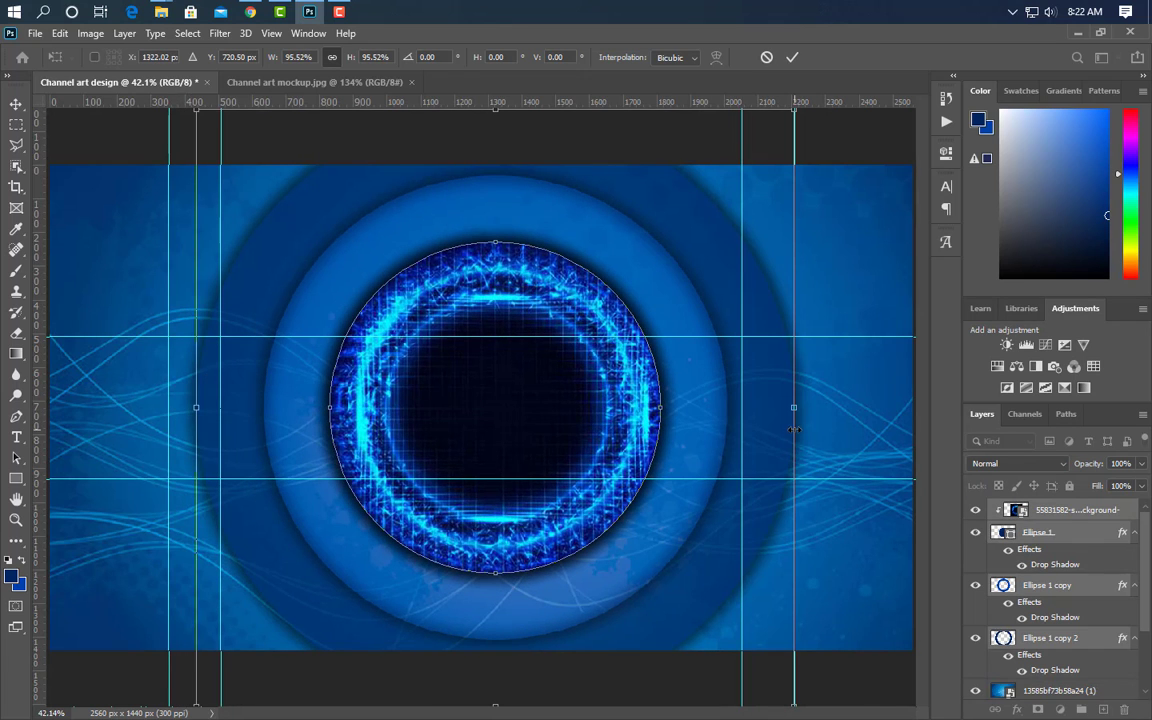
left_click_drag(793, 409, 763, 408)
left_click_drag(196, 408, 208, 408)
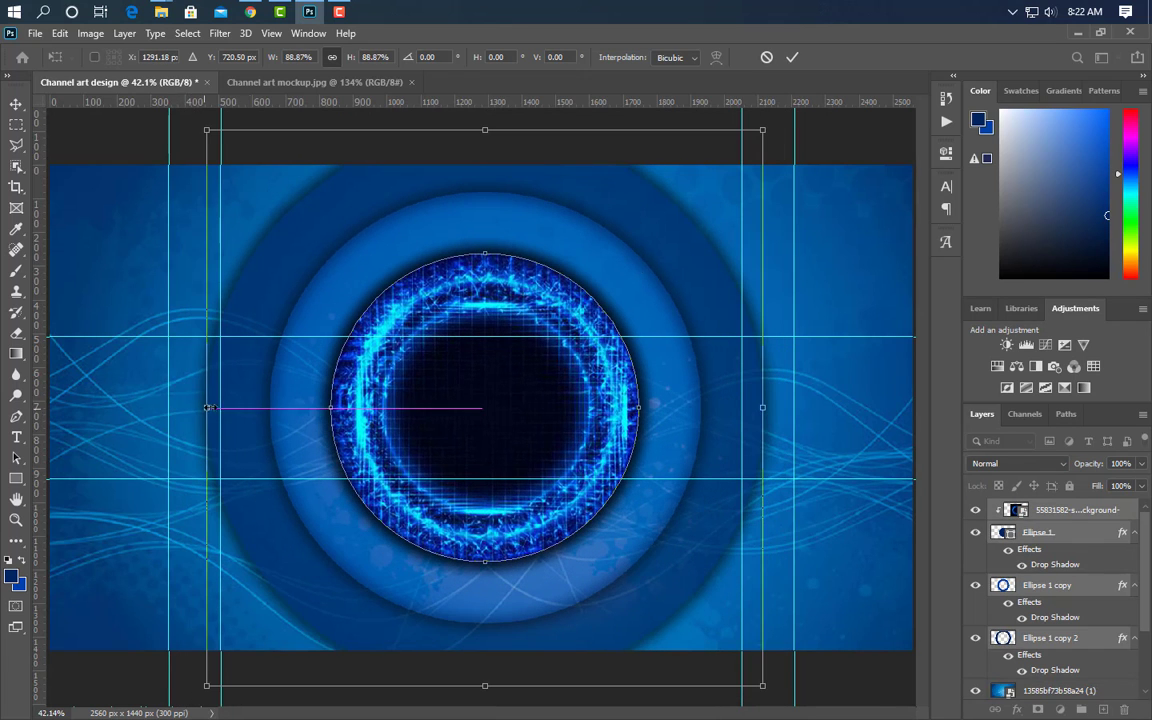
left_click(792, 57)
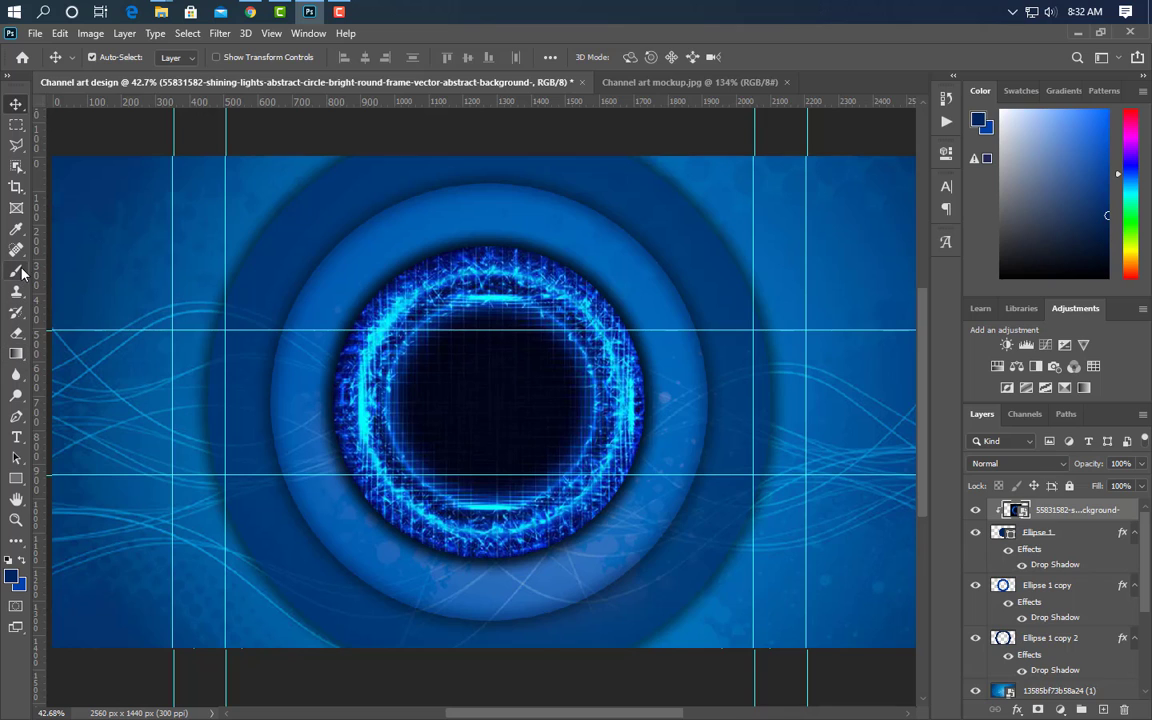
Add a new layer and paint one soft 600 px brush dab at the centre of the glowing ring
left_click(19, 271)
left_click(1102, 709)
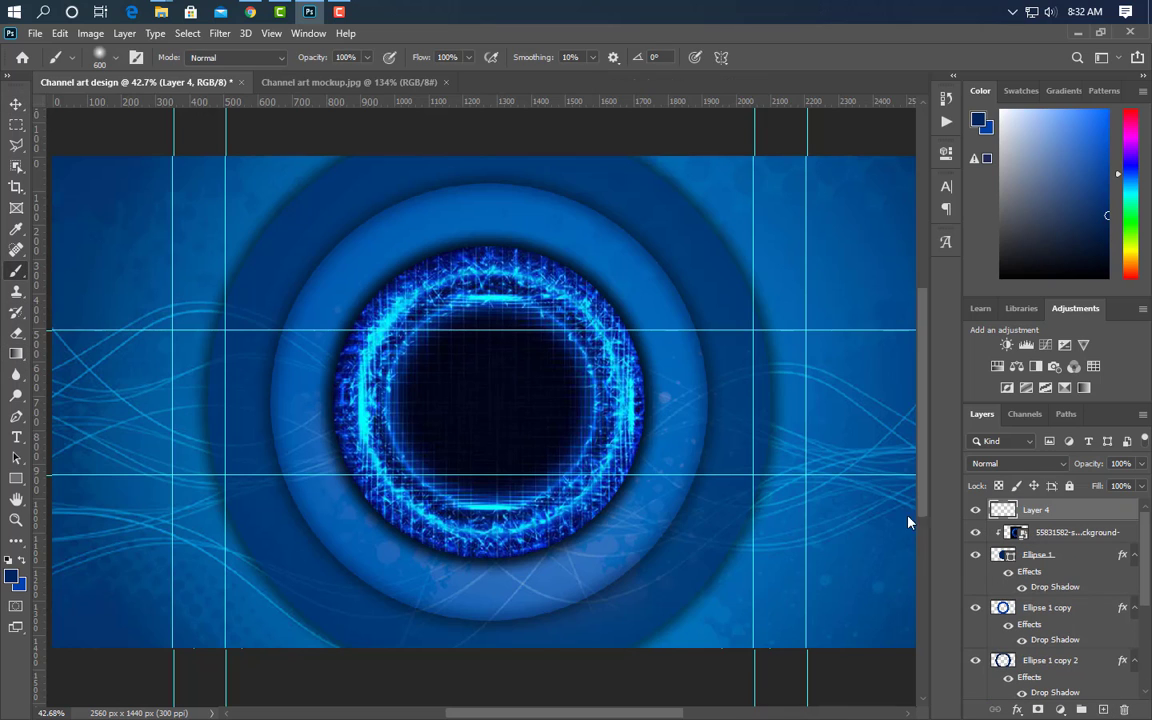
left_click(491, 400)
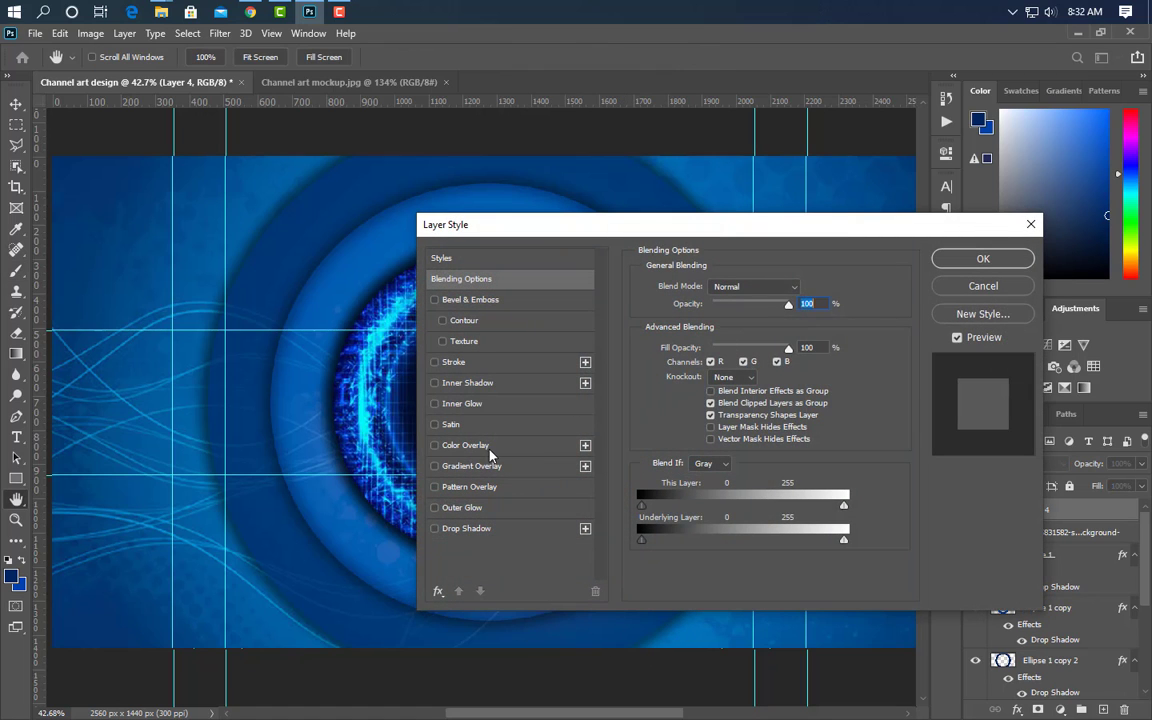
Apply a Color Overlay of #1e80f6 at 100% opacity to the brush dab on Layer 4
left_click(490, 452)
left_click(804, 288)
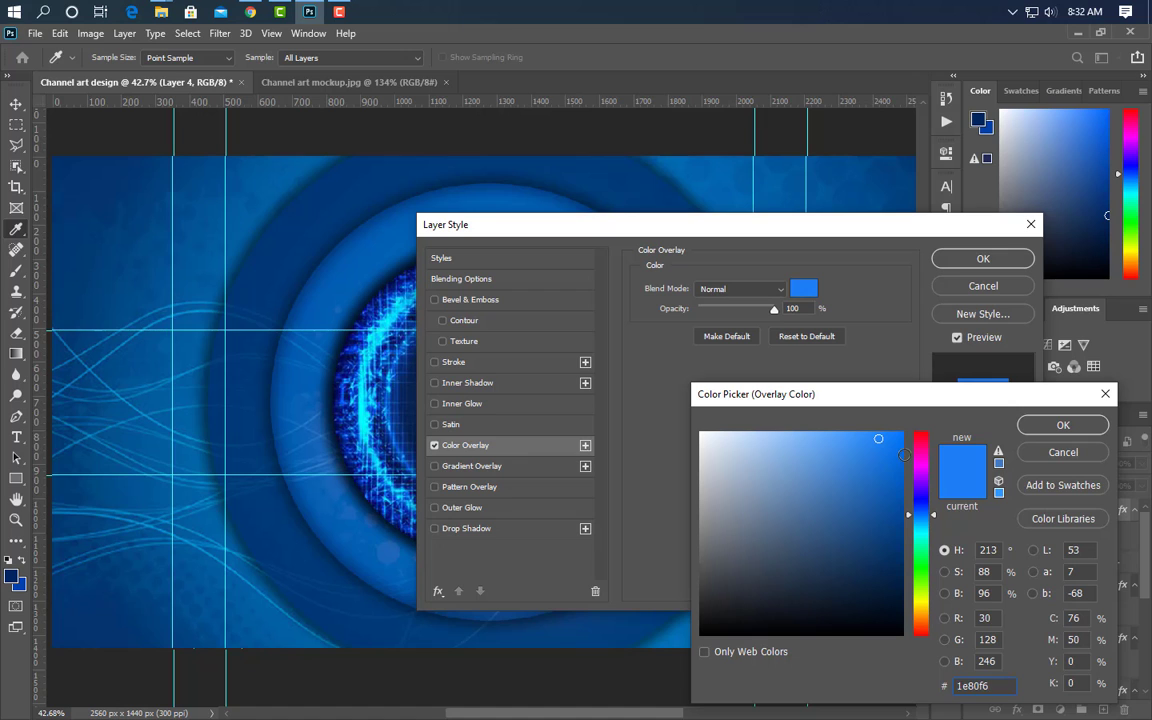
left_click(1057, 428)
left_click(983, 258)
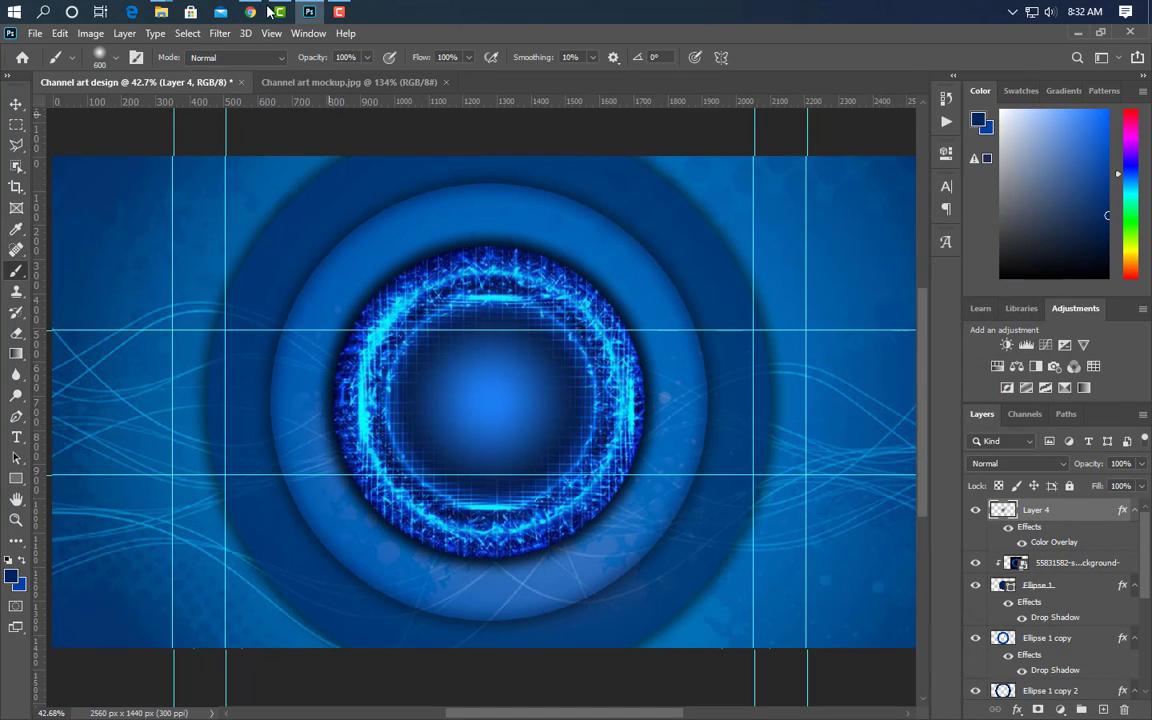
Place the photo shutterstock_339267956 as a clipping mask on Layer 4, and convert Layer 4 to a smart object
left_click(309, 13)
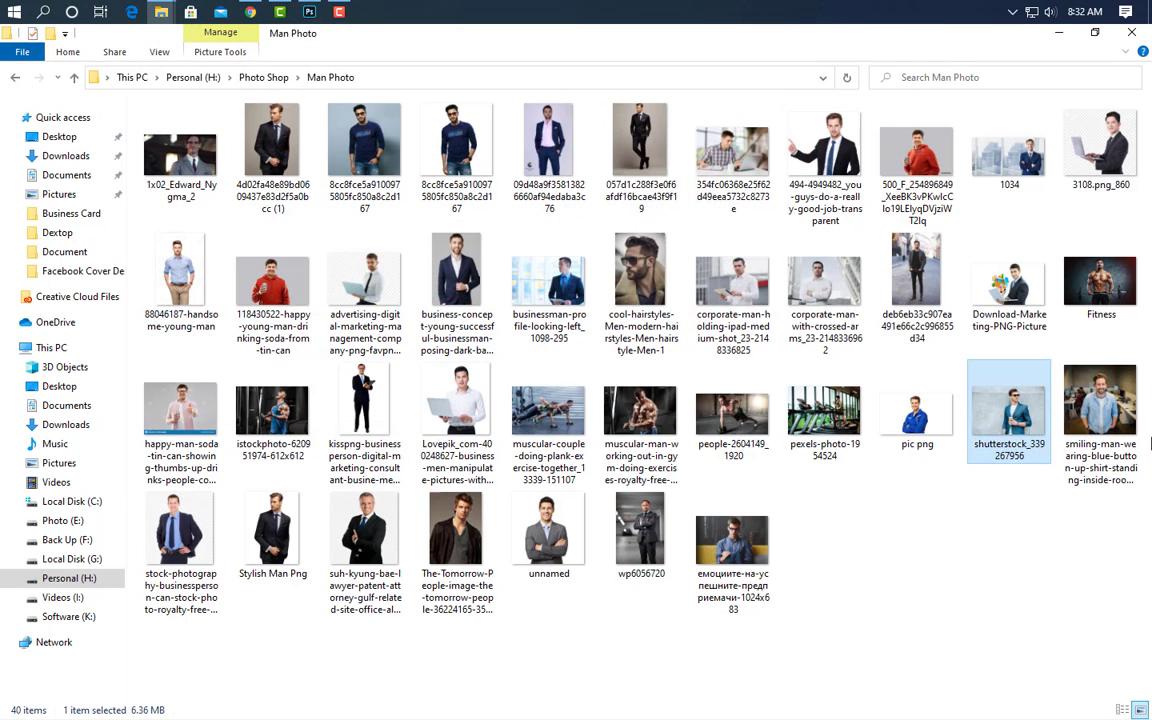
left_click_drag(1000, 410, 370, 280)
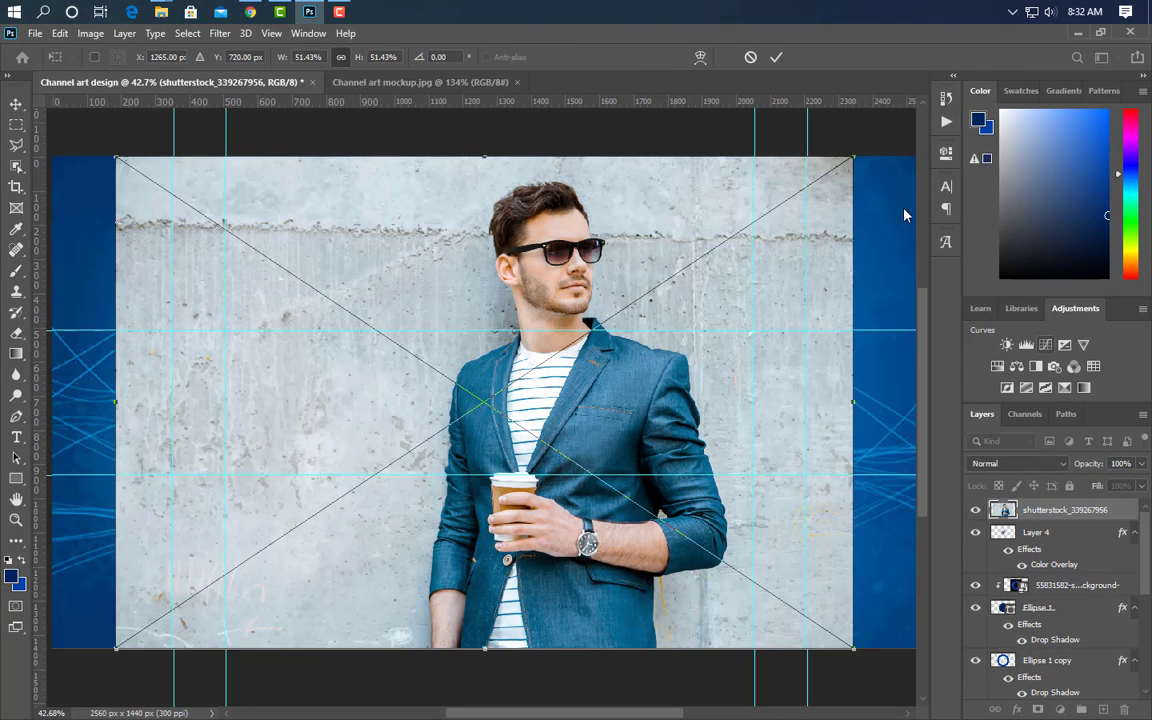
left_click(776, 58)
right_click(1080, 510)
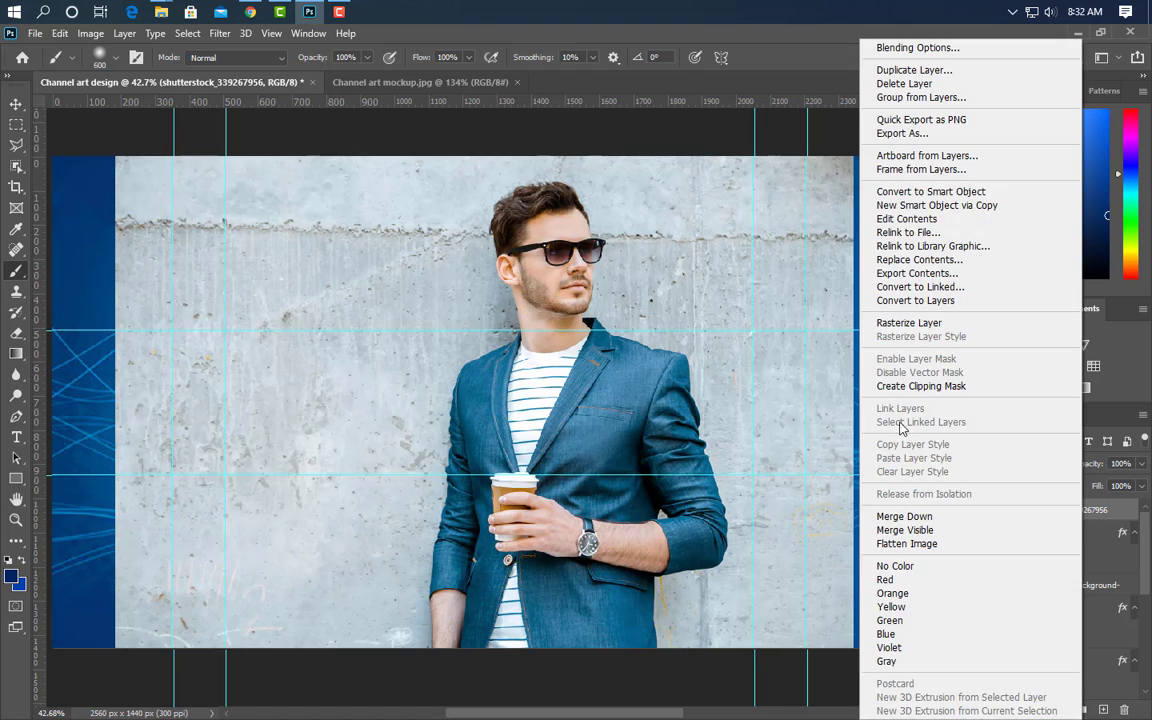
left_click(898, 387)
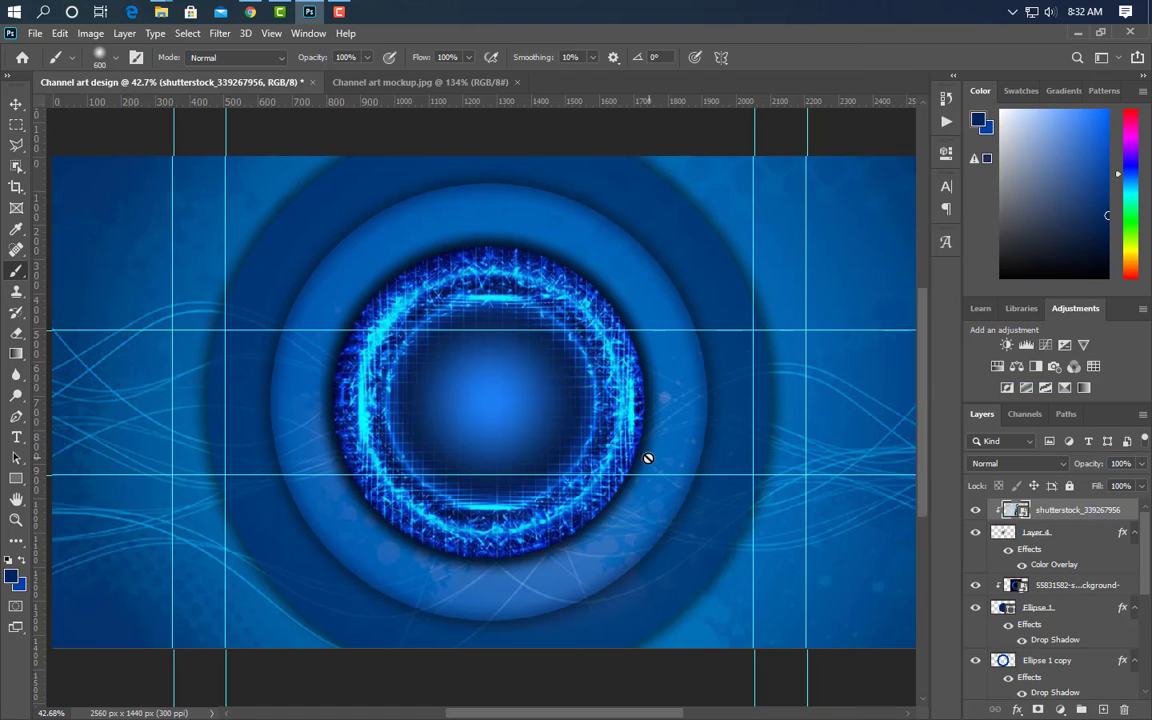
right_click(1026, 537)
left_click(861, 267)
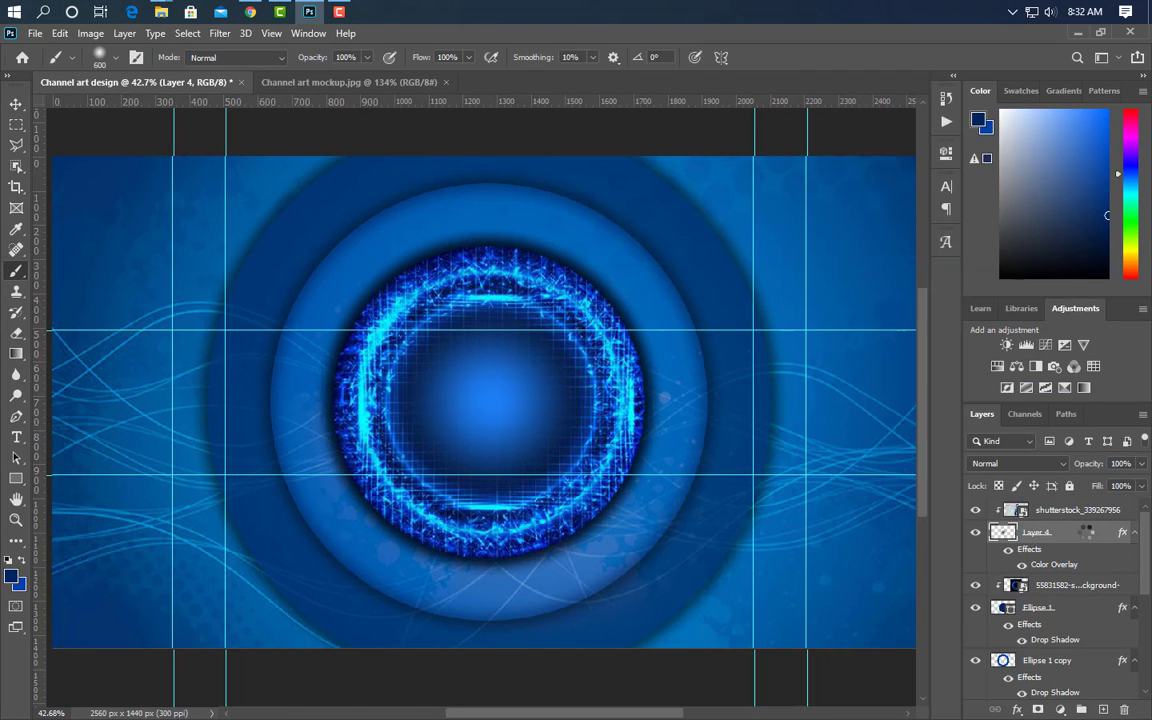
Scale down the clipped photo and position it so the man is centred inside the glowing ring
key("ctrl+t")
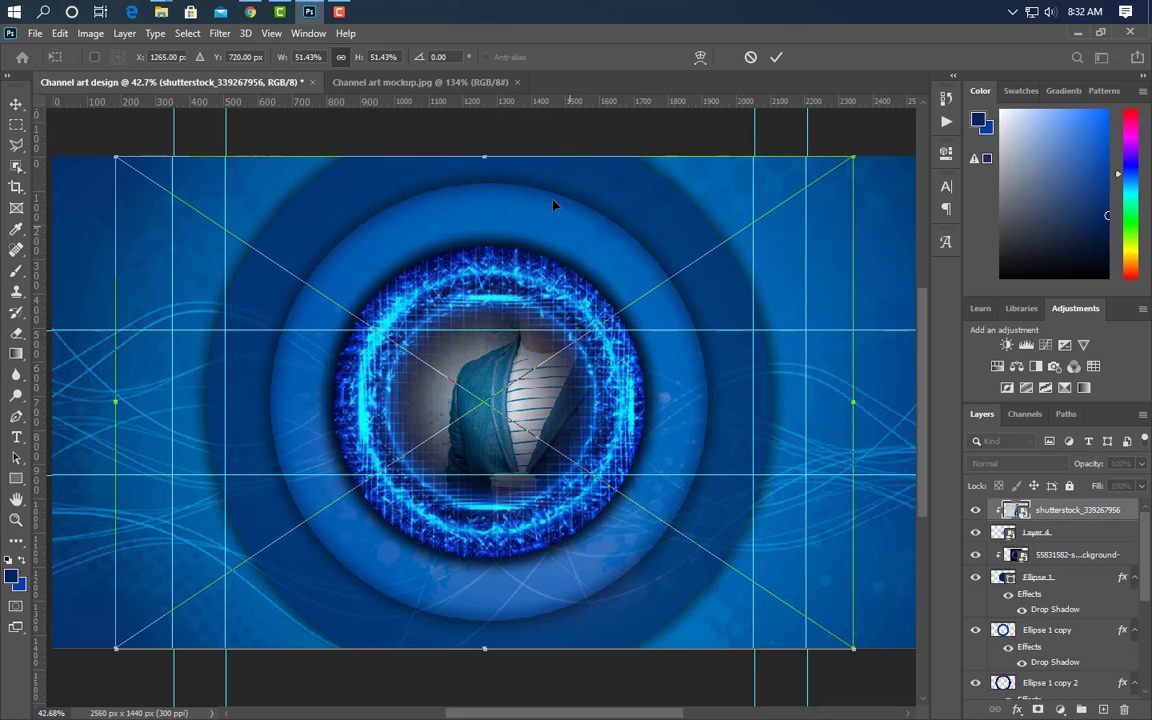
left_click_drag(485, 155, 484, 330)
left_click_drag(484, 650, 490, 582)
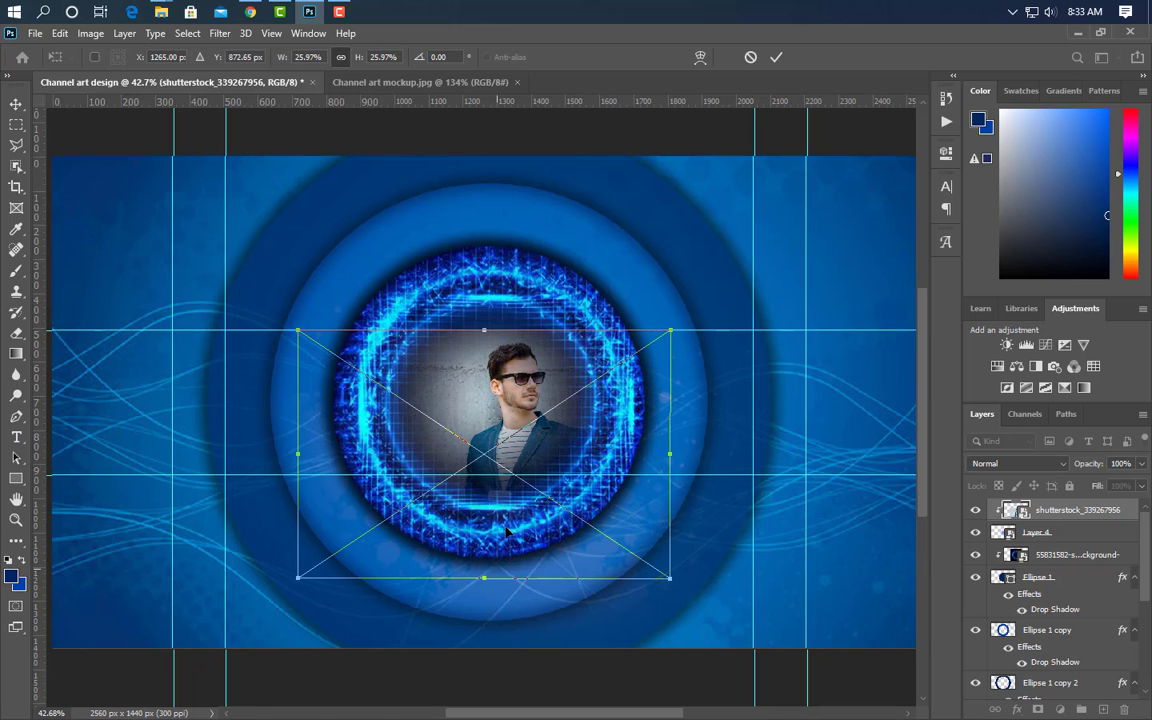
left_click_drag(486, 329, 496, 317)
left_click_drag(510, 362, 489, 359)
key("Return")
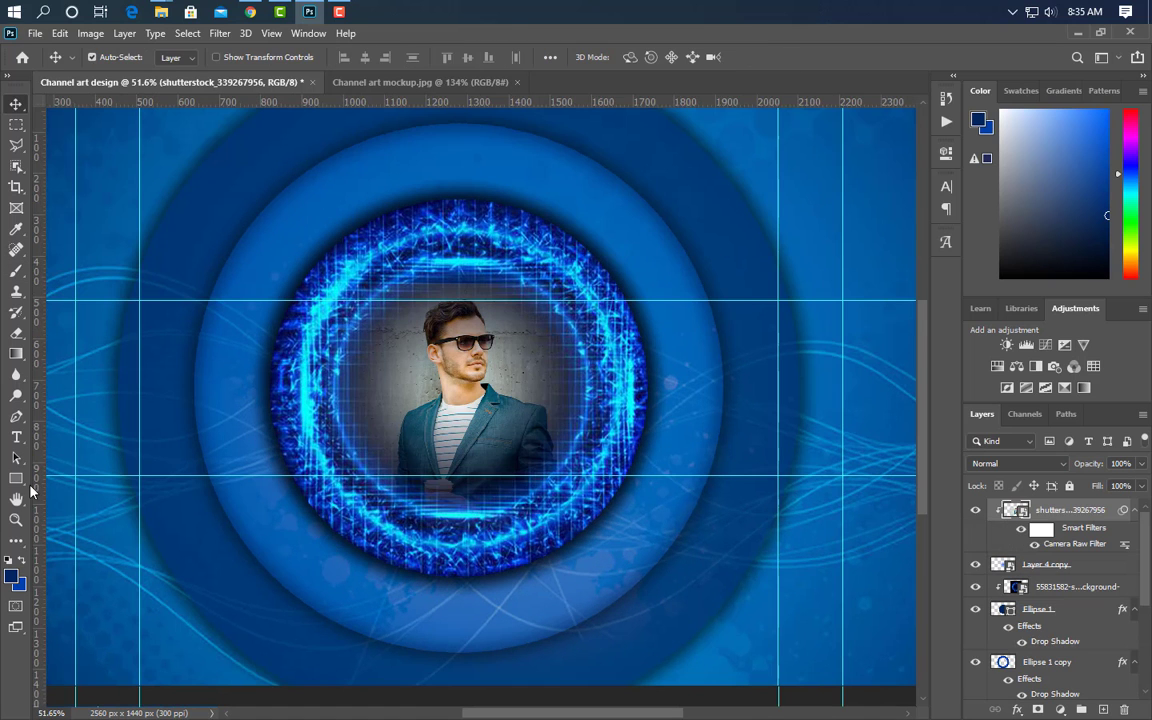
Draw a rectangle about 790 x 862 px over the ring's centre and clip it to the layers below
left_click(16, 478)
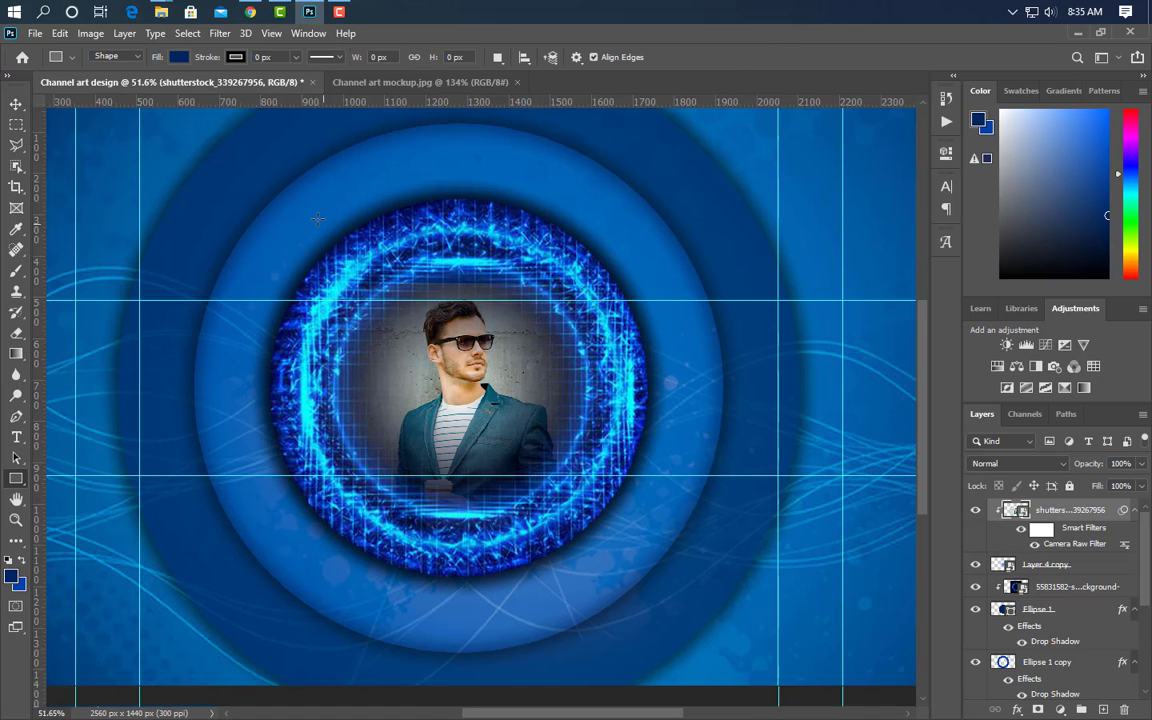
left_click_drag(313, 212, 639, 569)
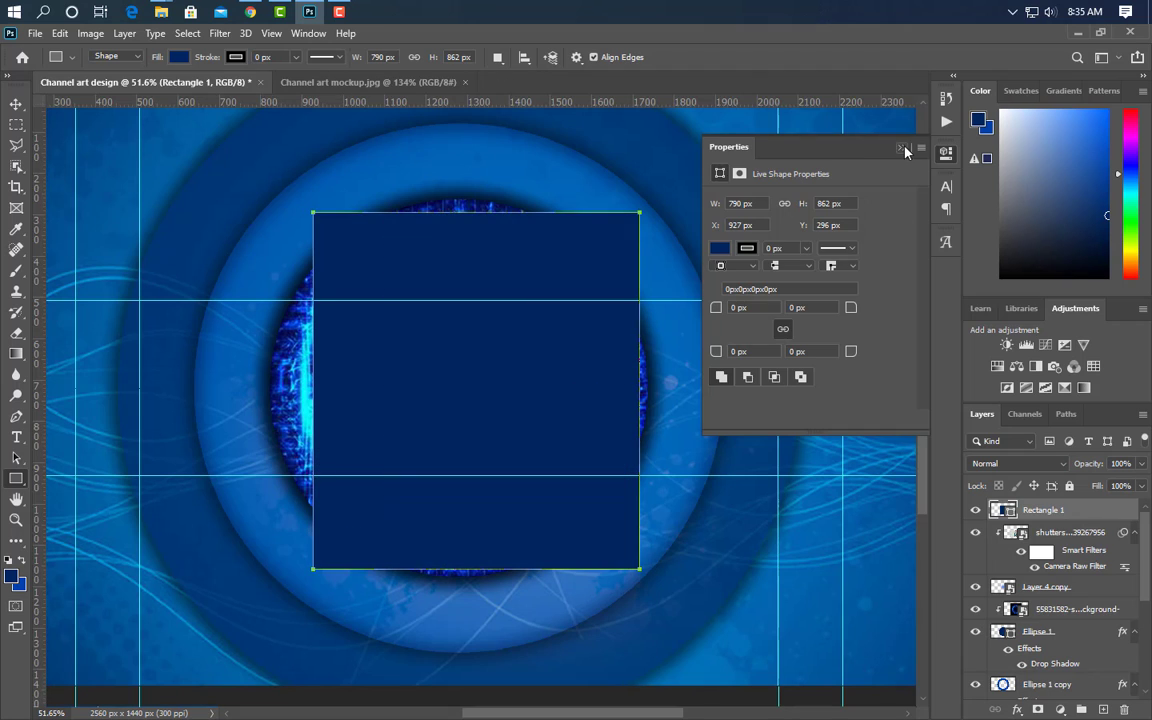
left_click(902, 147)
right_click(1102, 514)
left_click(905, 352)
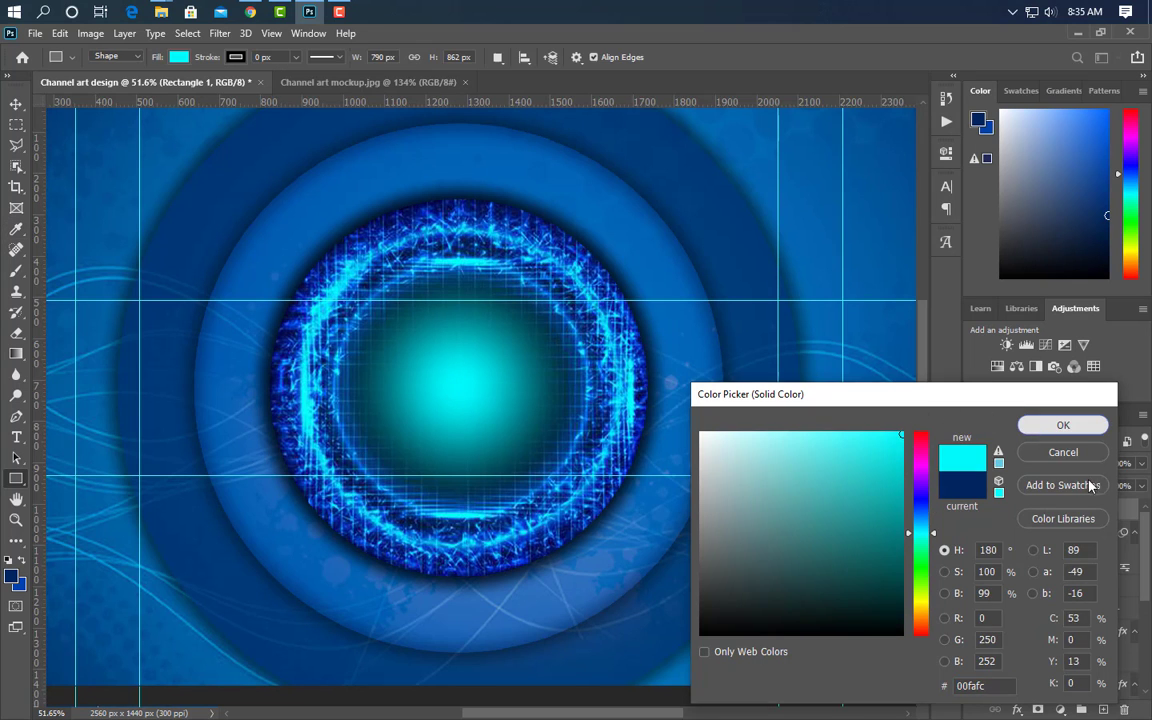
Fill Rectangle 1 with cyan #00fafc and reduce its opacity to 5%
key("Return")
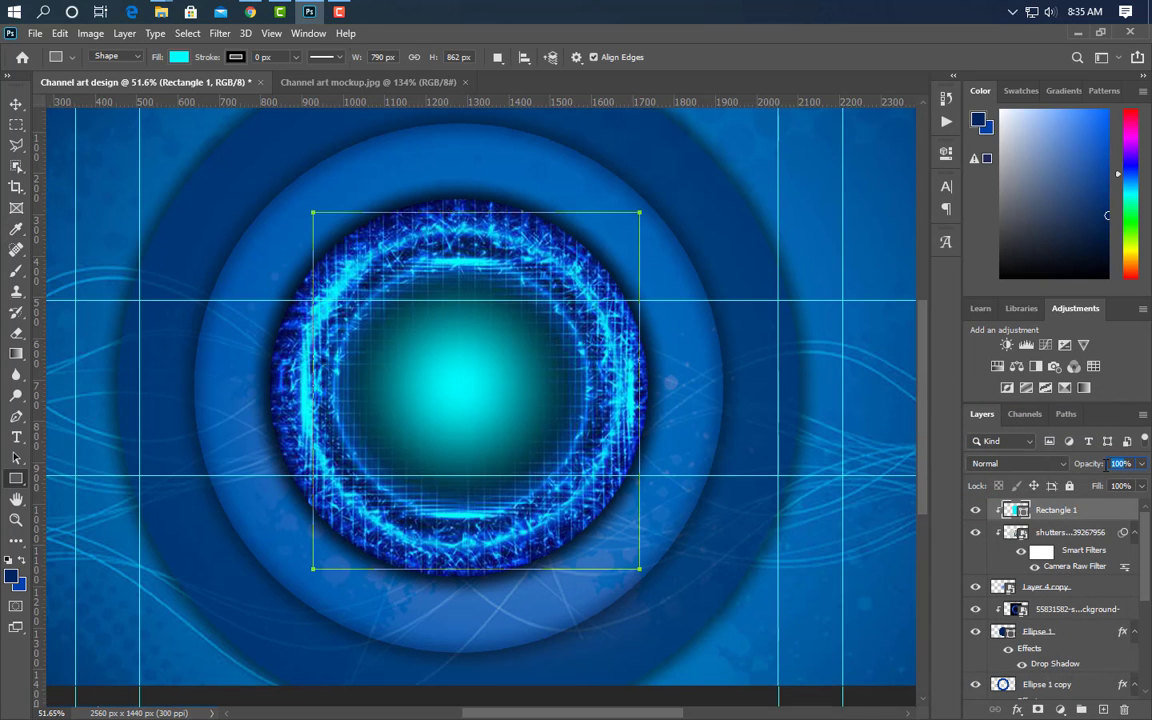
type("5")
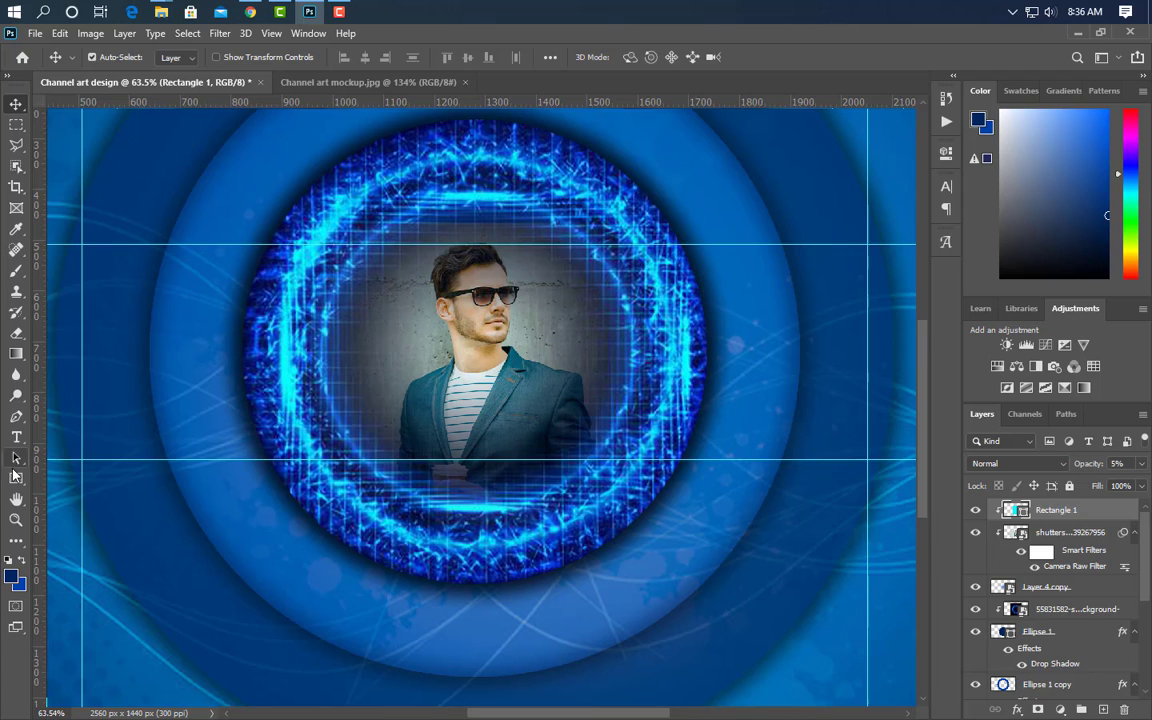
Draw a three-sided polygon about 588 x 599 px on a new layer, overlapping the ring and the man
left_click(15, 476)
left_click(50, 470)
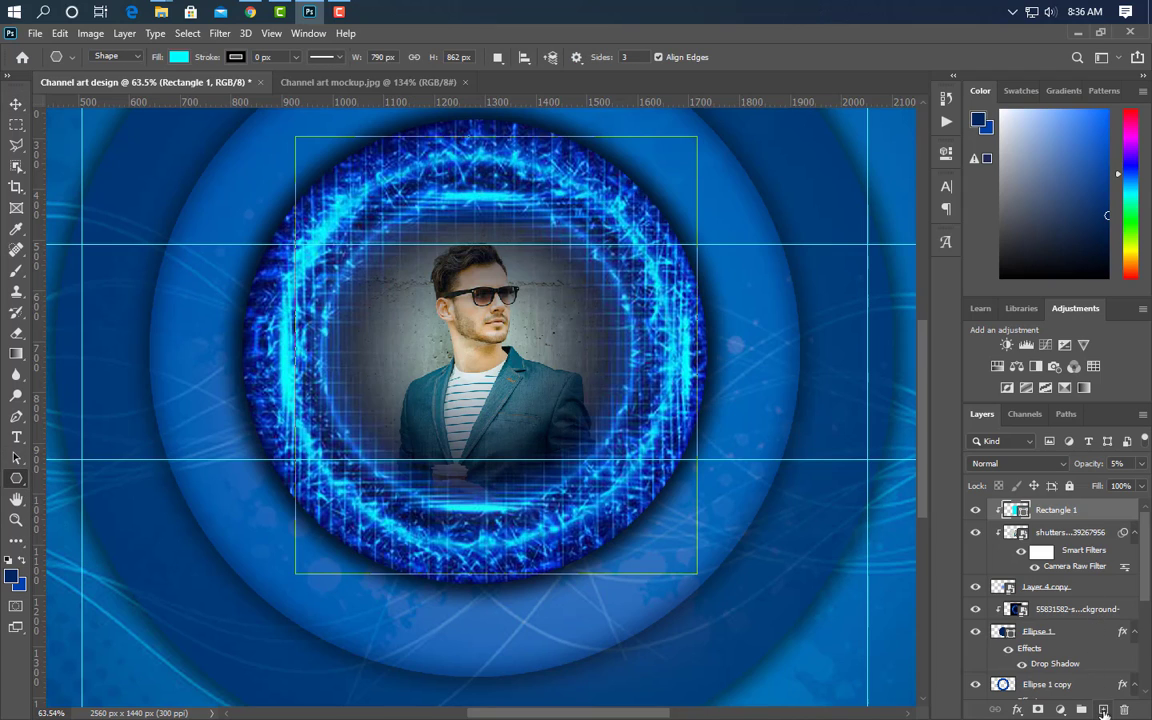
left_click(1103, 709)
left_click_drag(410, 257, 535, 381)
Give the triangle no fill and a 5 px black stroke, and convert Polygon 1 to a smart object
left_click(178, 57)
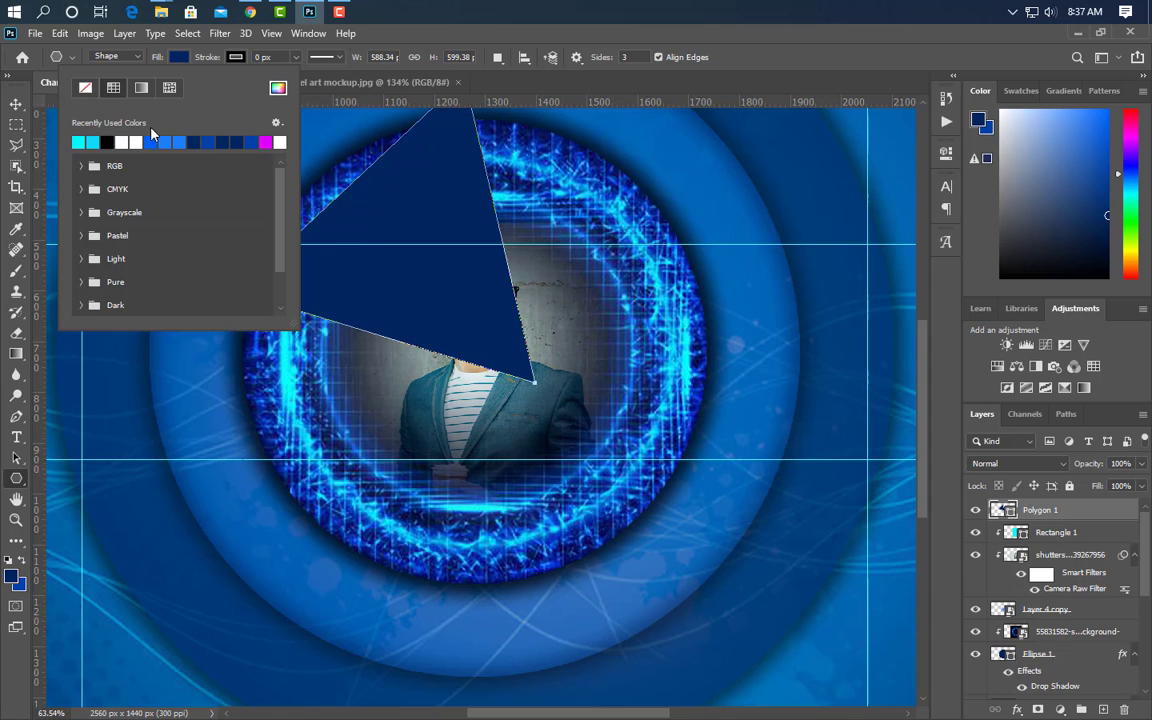
left_click(87, 89)
key("Return")
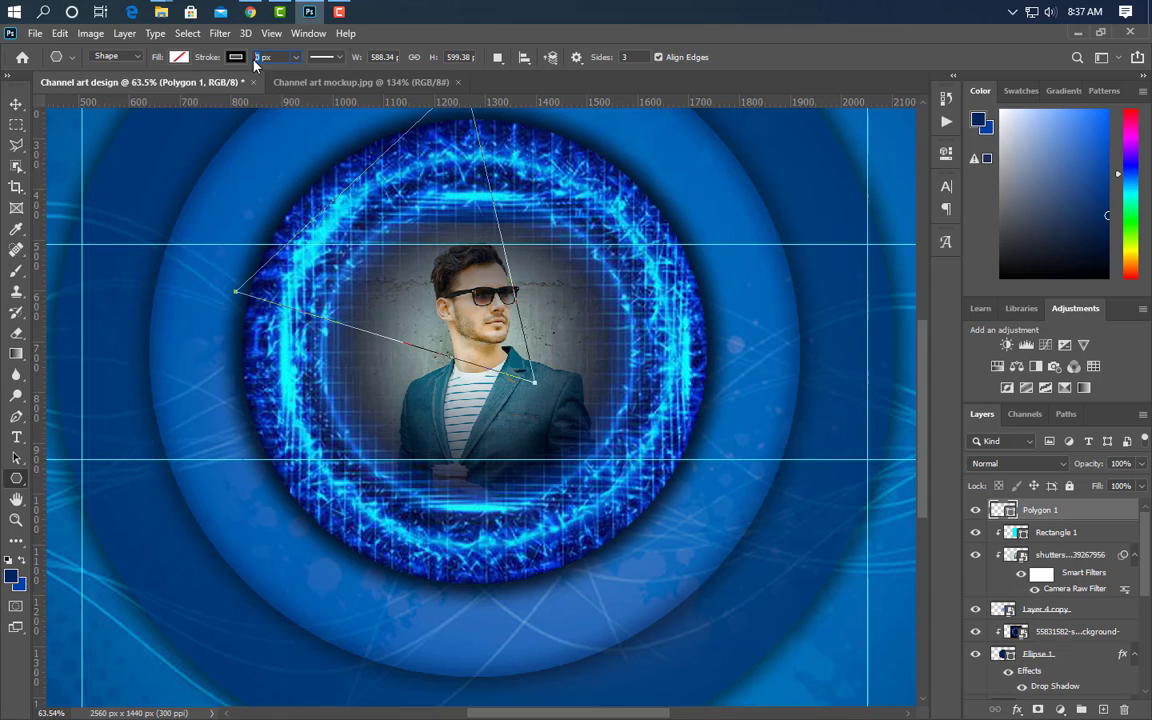
key("Return")
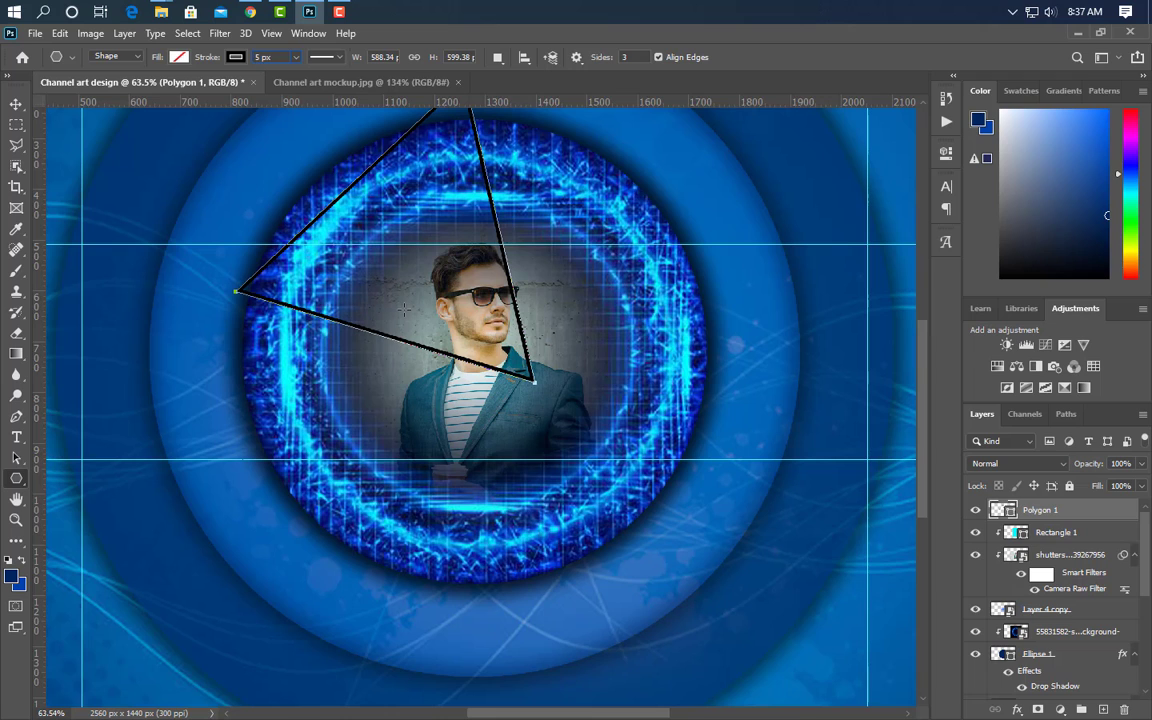
key("Return")
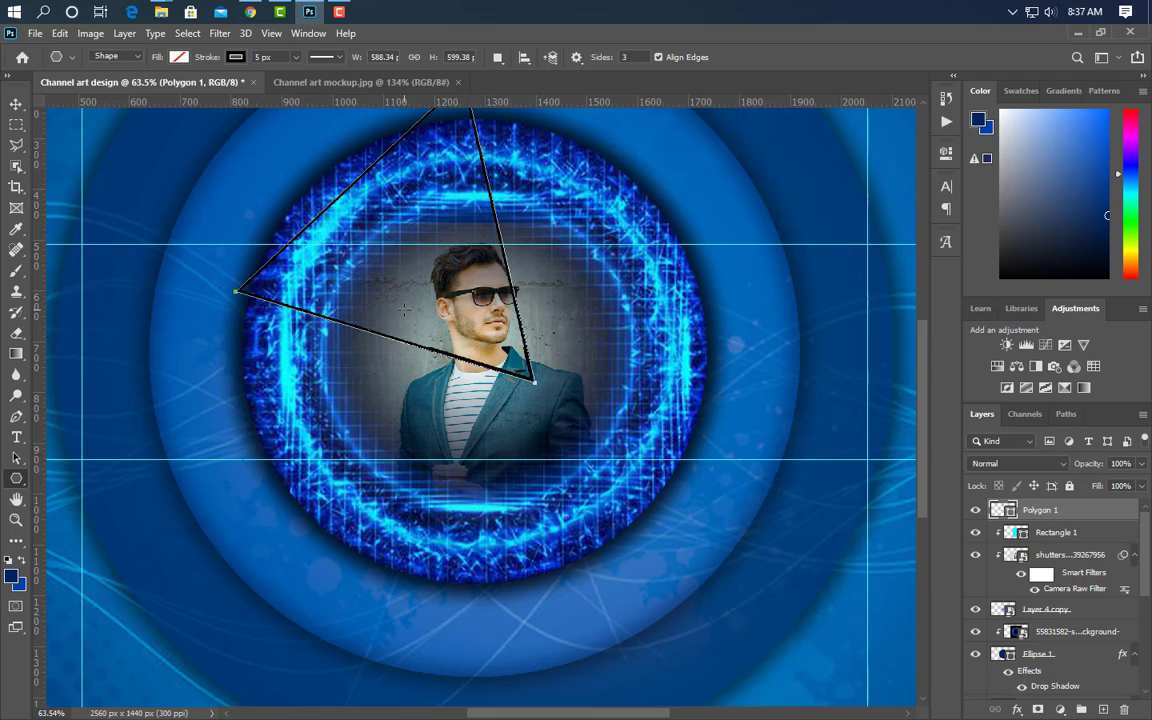
right_click(1085, 515)
left_click(930, 260)
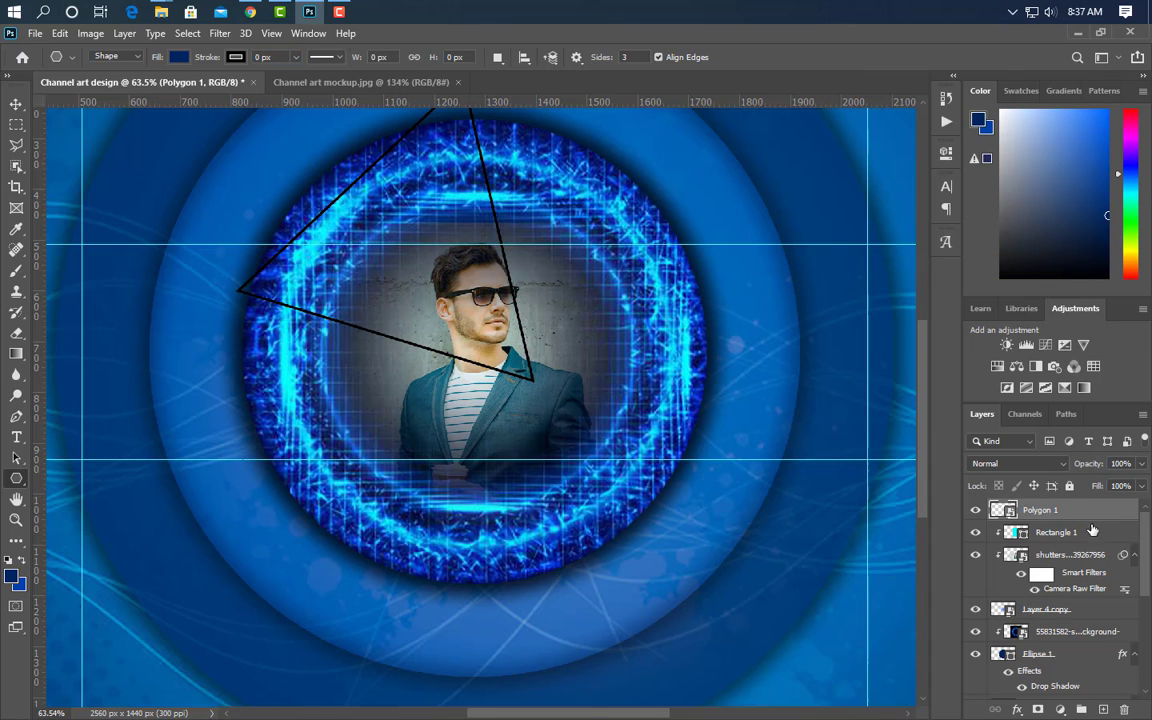
Add a Color Overlay to the Polygon 1 triangle, using the bright cyan sampled from the glowing ring
left_click_drag(700, 227, 1047, 331)
left_click(870, 554)
left_click(1143, 395)
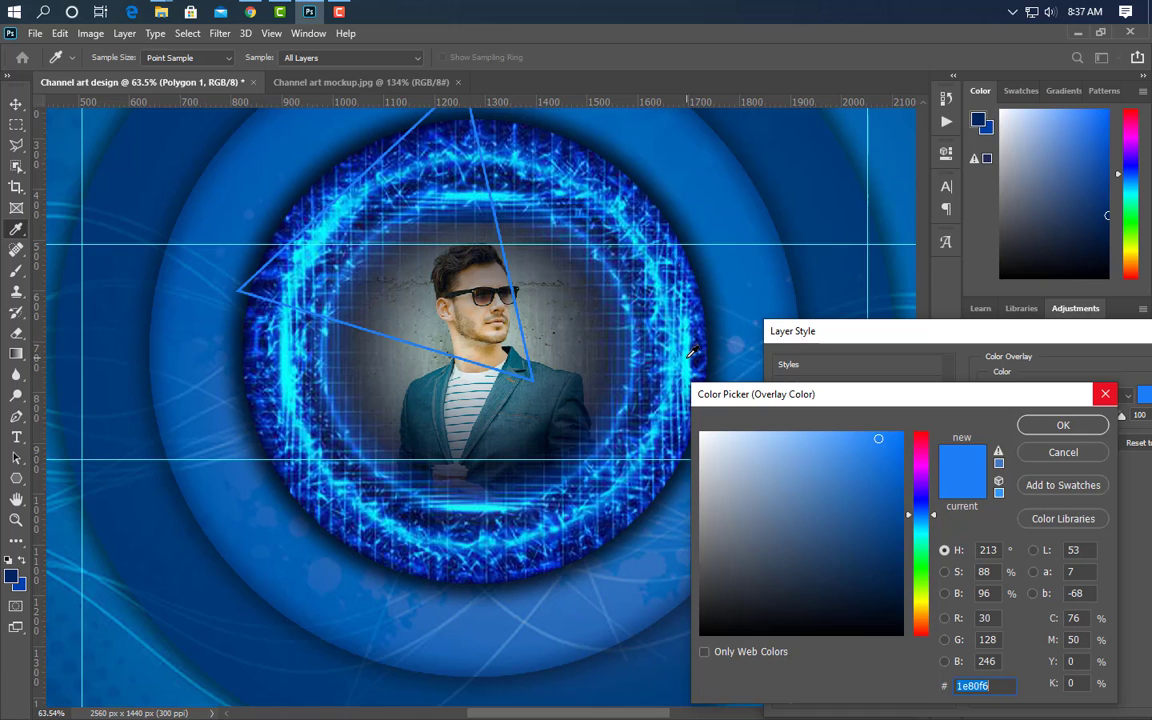
left_click(690, 352)
left_click(1060, 426)
left_click_drag(942, 328, 703, 326)
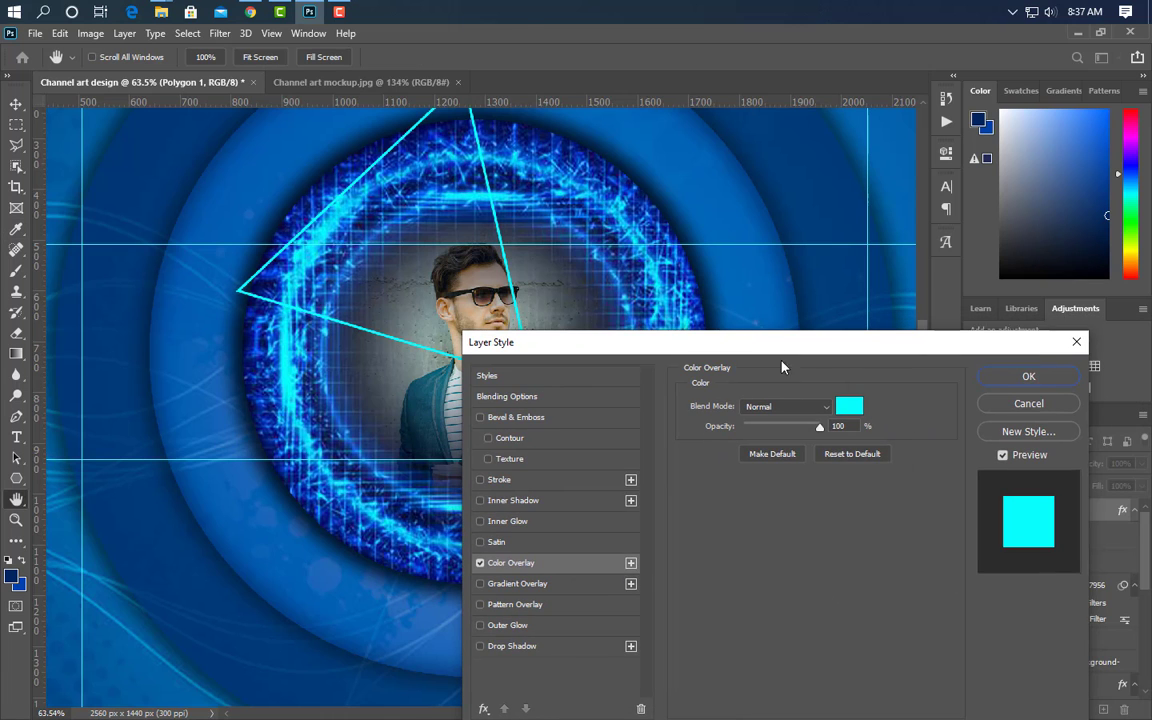
key("Return")
Scale the triangle to about 108% and move it inside the glowing ring so it frames the man
key("ctrl+t")
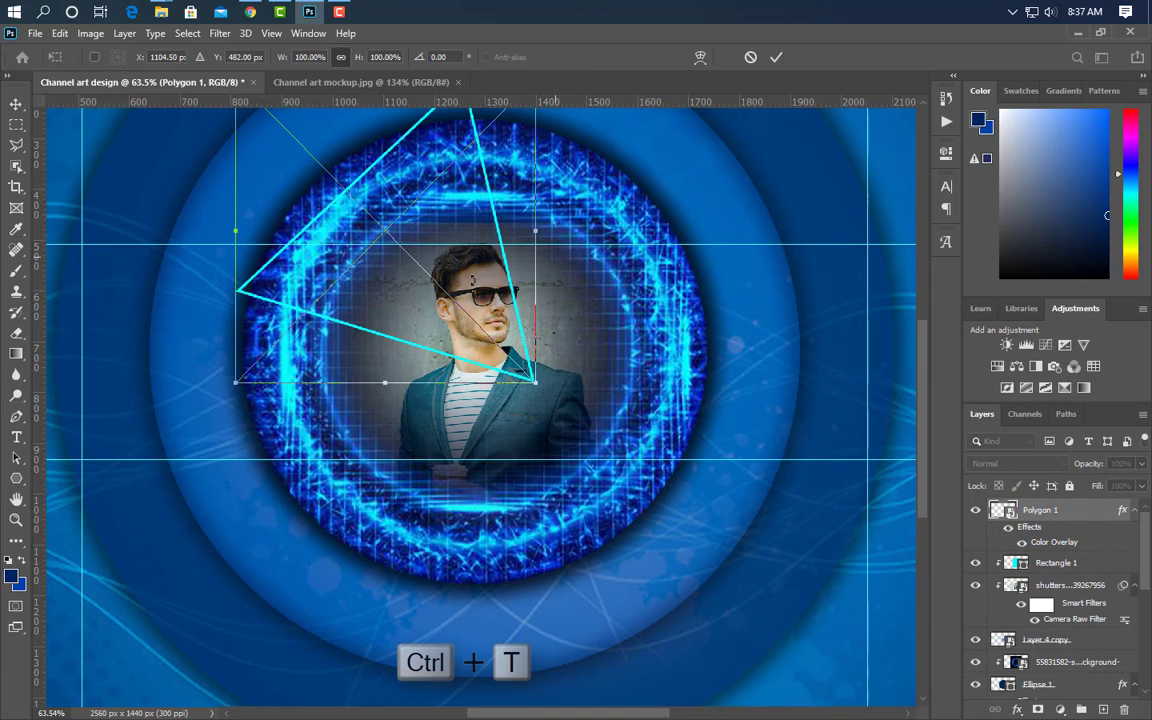
left_click_drag(483, 280, 542, 367)
left_click_drag(487, 411, 479, 421)
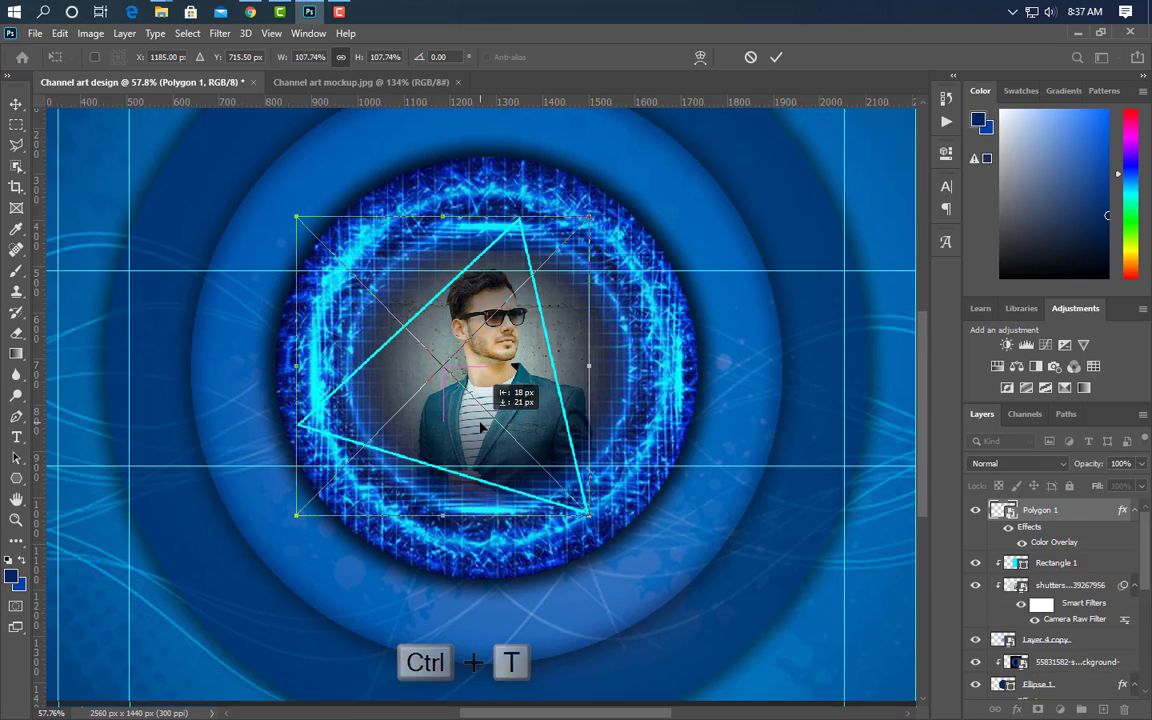
left_click(776, 57)
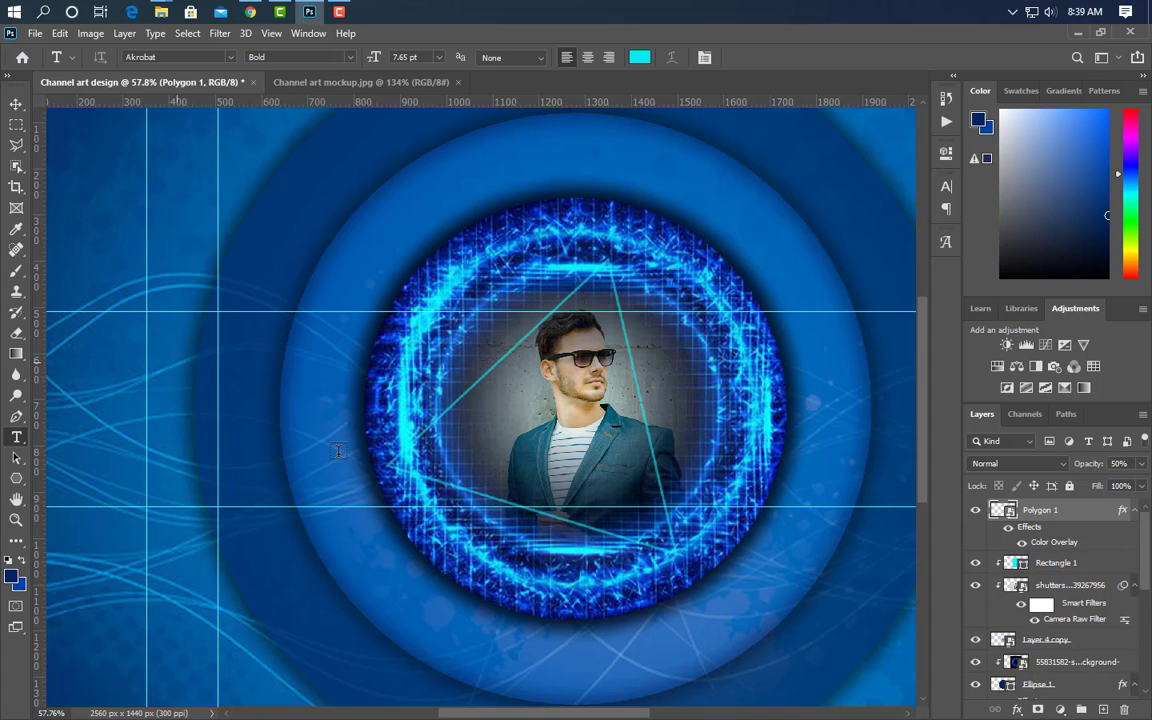
Add the text "youtube" between the horizontal guides, beside the ring's left edge, and scale it to about 250%
left_click(177, 362)
type("y")
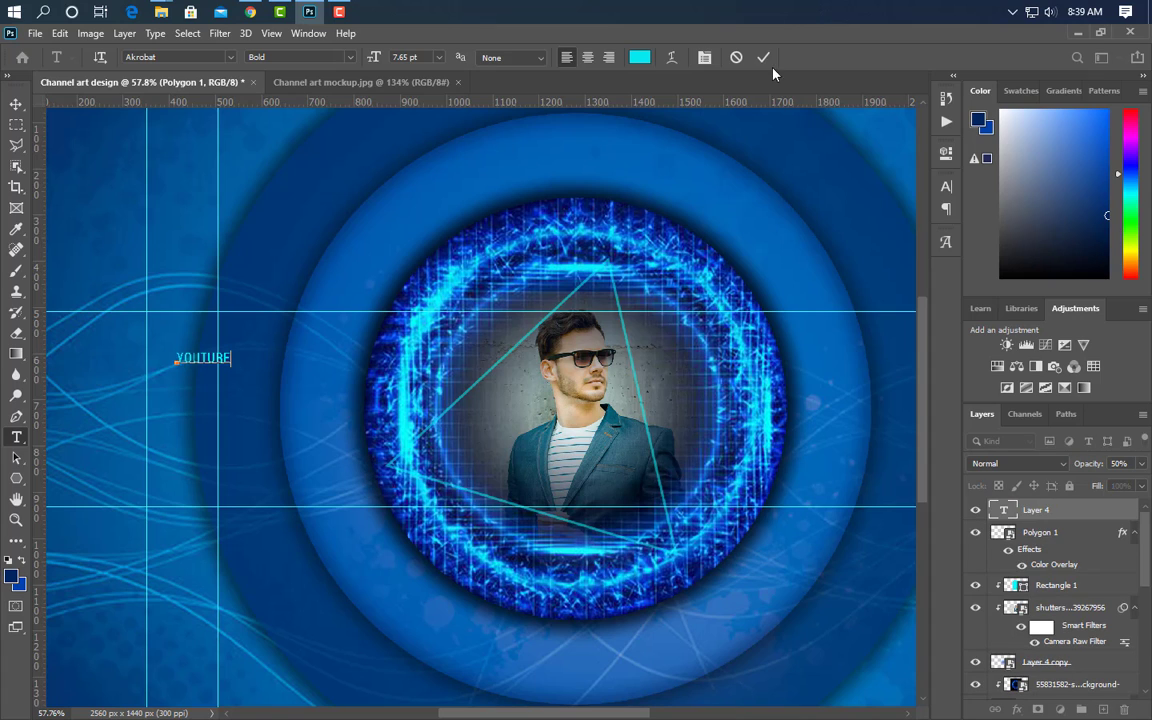
type("outube")
left_click(763, 57)
key("ctrl+t")
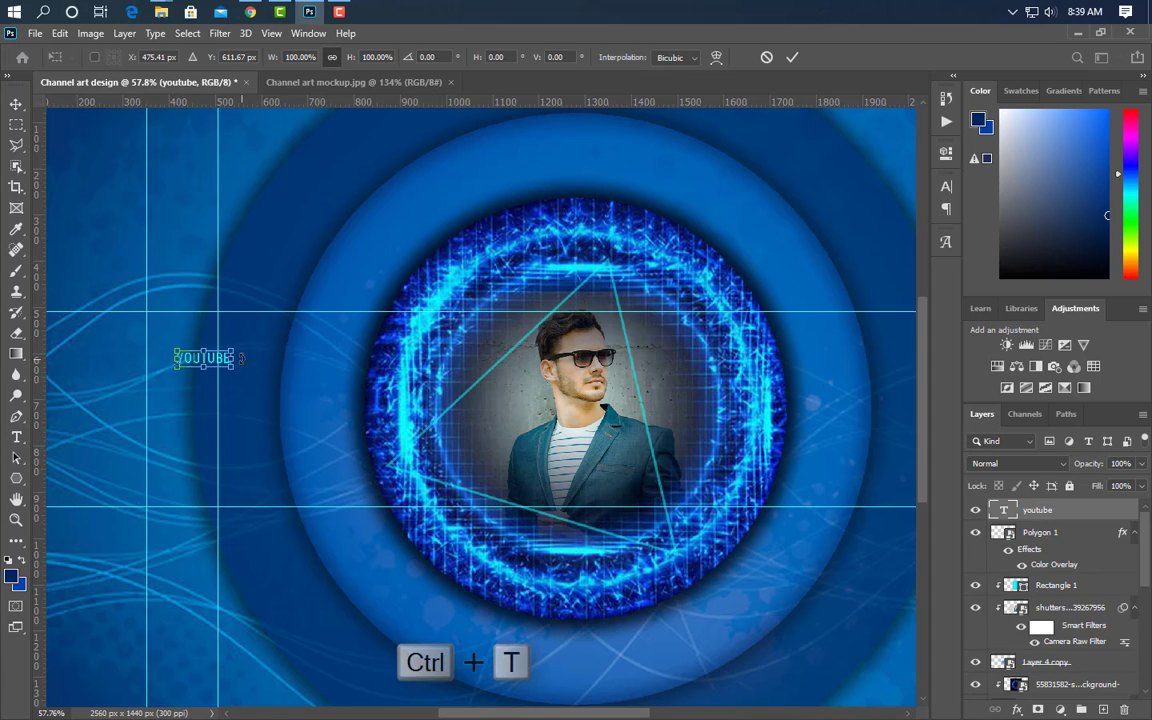
left_click_drag(241, 358, 316, 358)
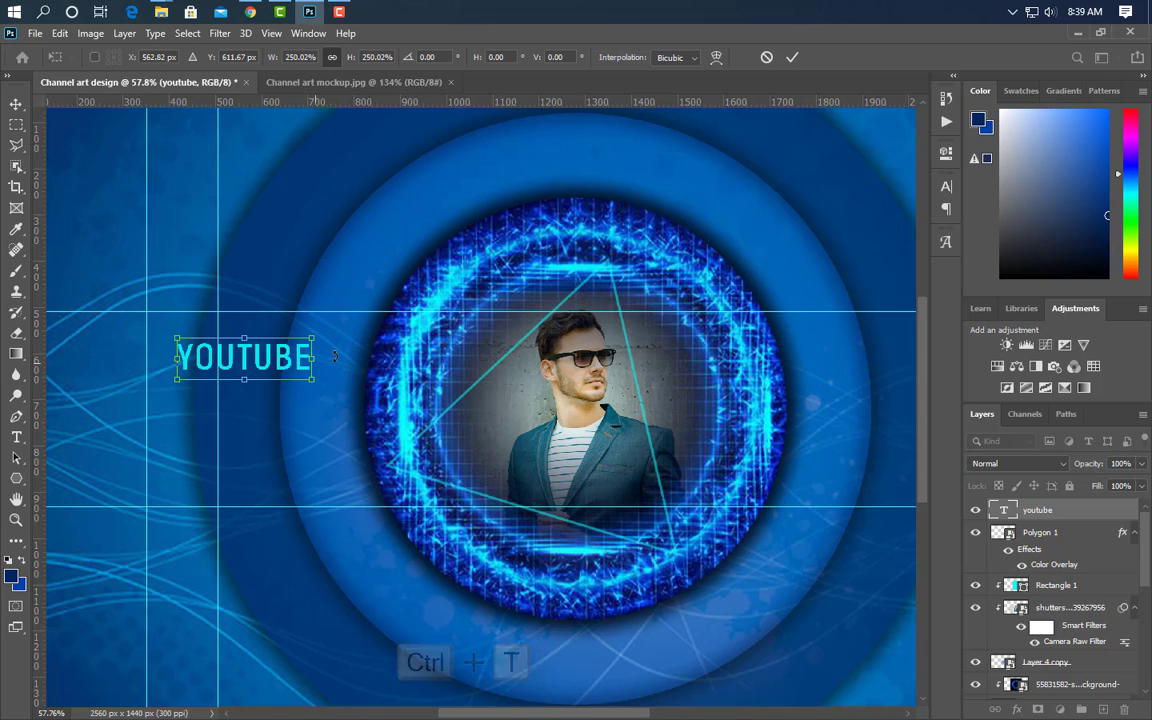
left_click(792, 57)
Set the YOUTUBE text to the Akrobat ExtraBold style and colour it white
key("t")
left_click(946, 186)
left_click(918, 210)
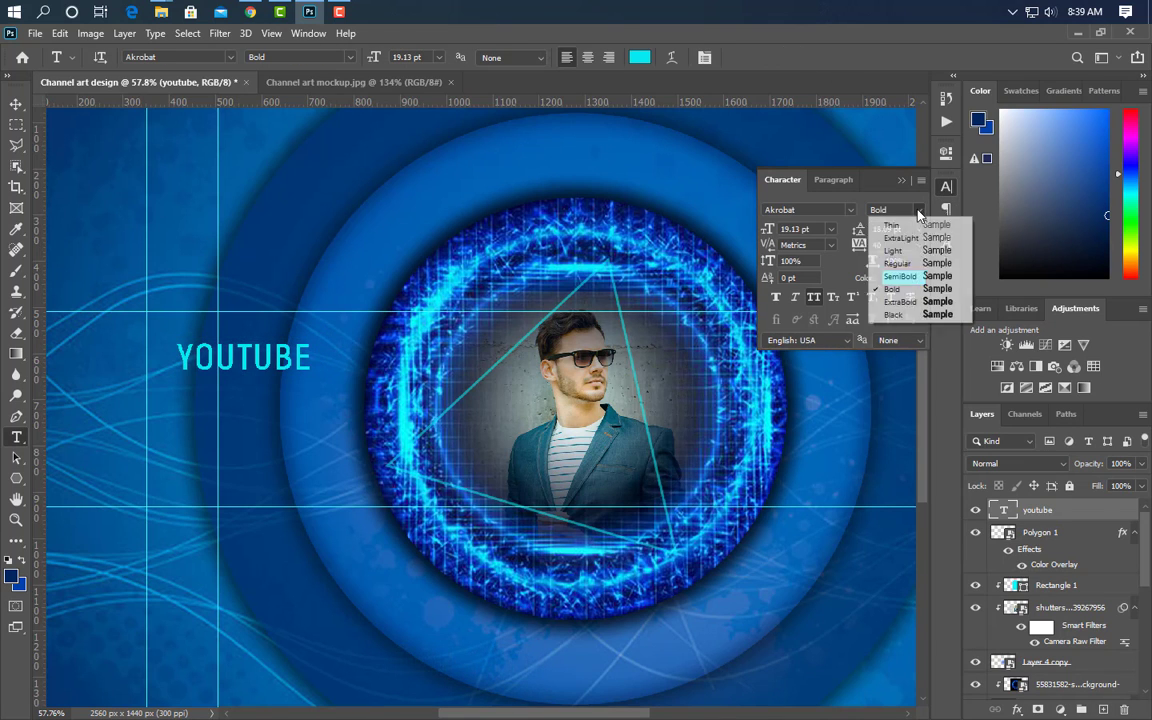
left_click(915, 301)
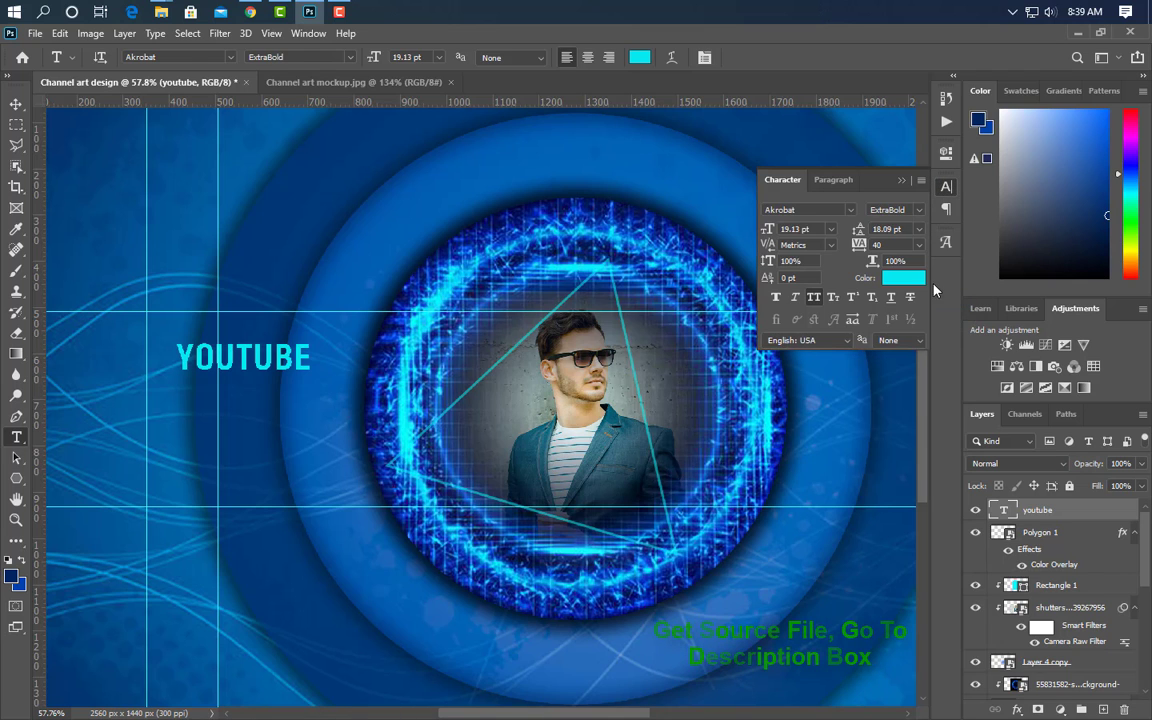
key("i")
left_click(903, 277)
left_click(701, 433)
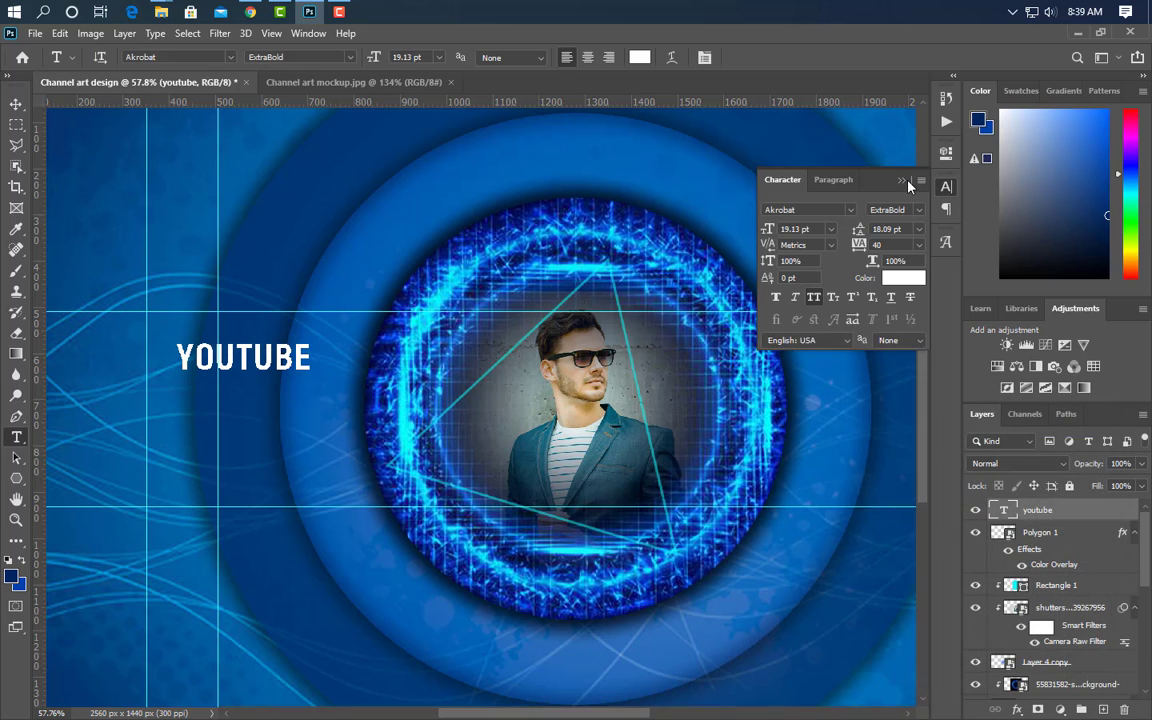
left_click(816, 161)
Add the text "ART DESIGN" directly below YOUTUBE and scale it to about 221% to match that word's width
scroll(187, 440, "up", 1)
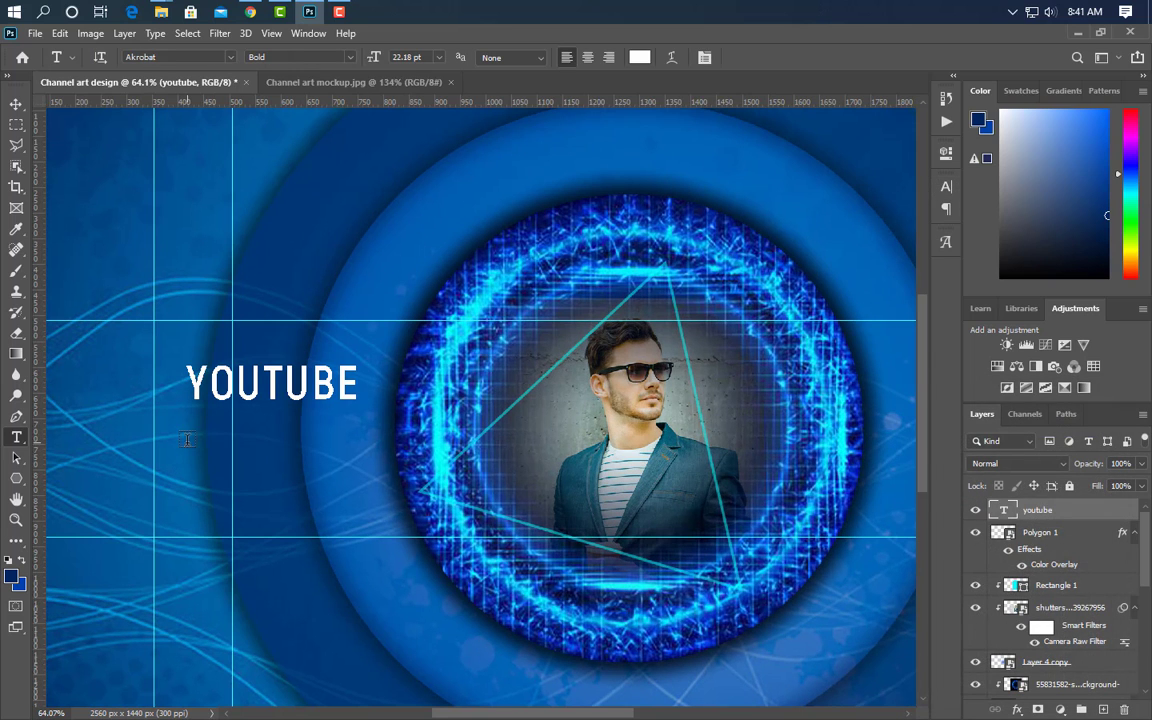
left_click(183, 436)
type("ART DESIGN")
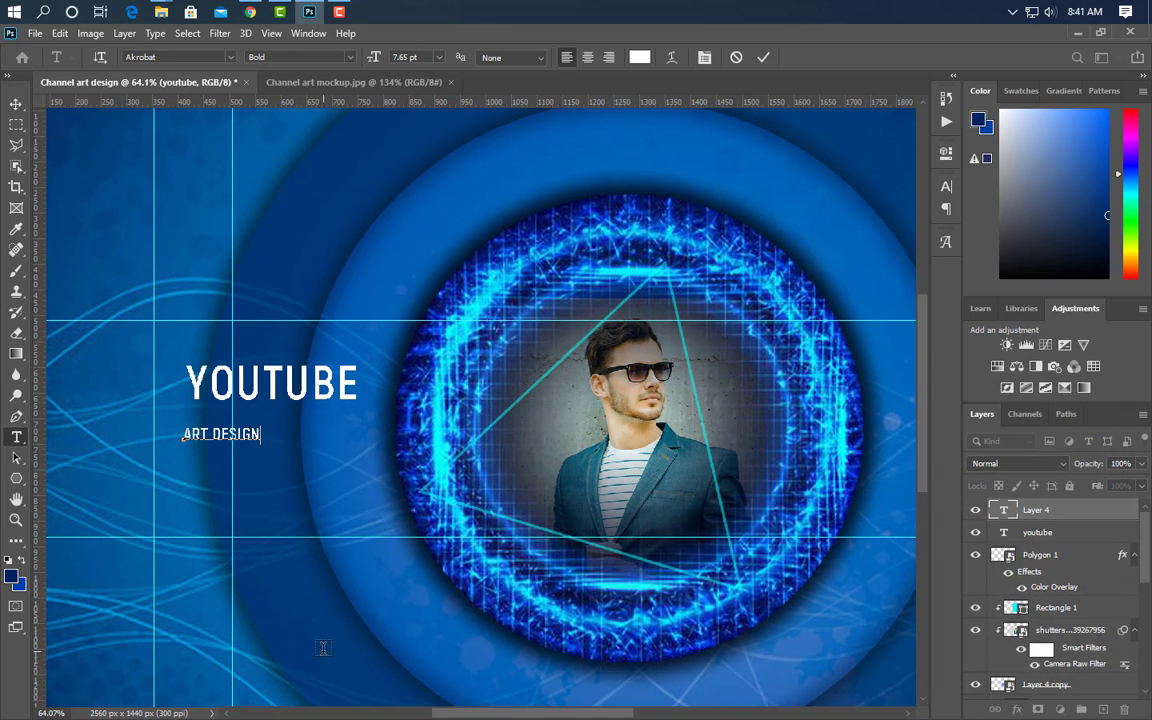
left_click(763, 57)
key("ctrl+t")
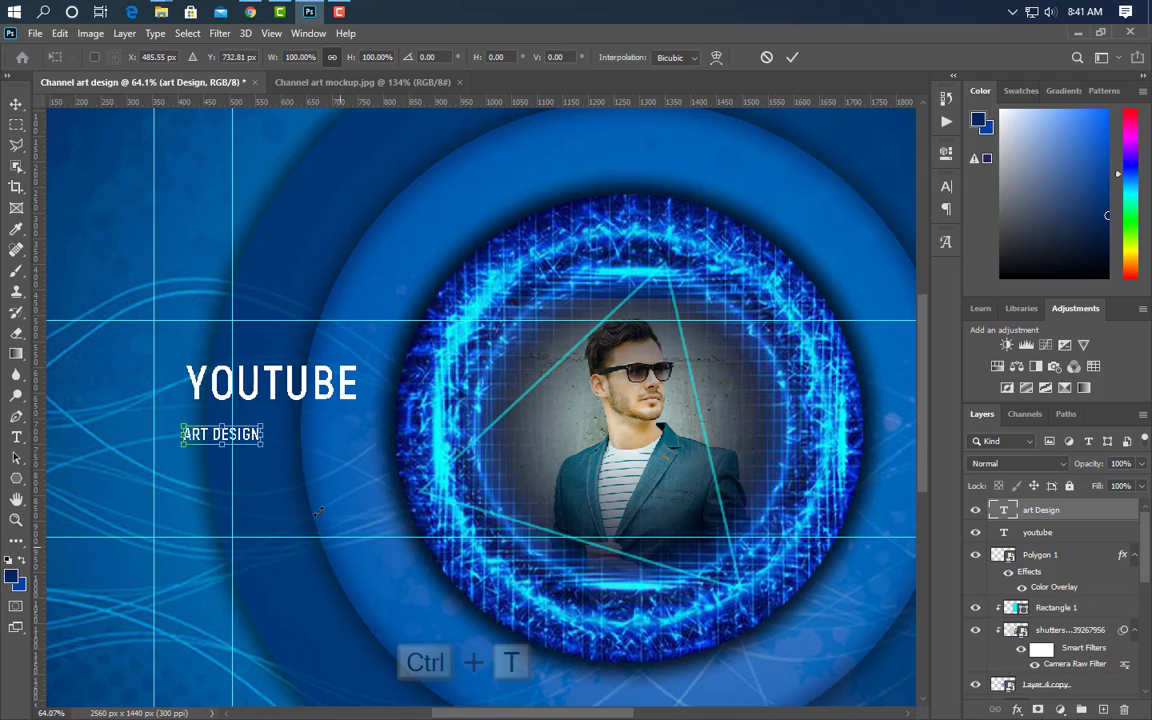
left_click_drag(305, 433, 393, 430)
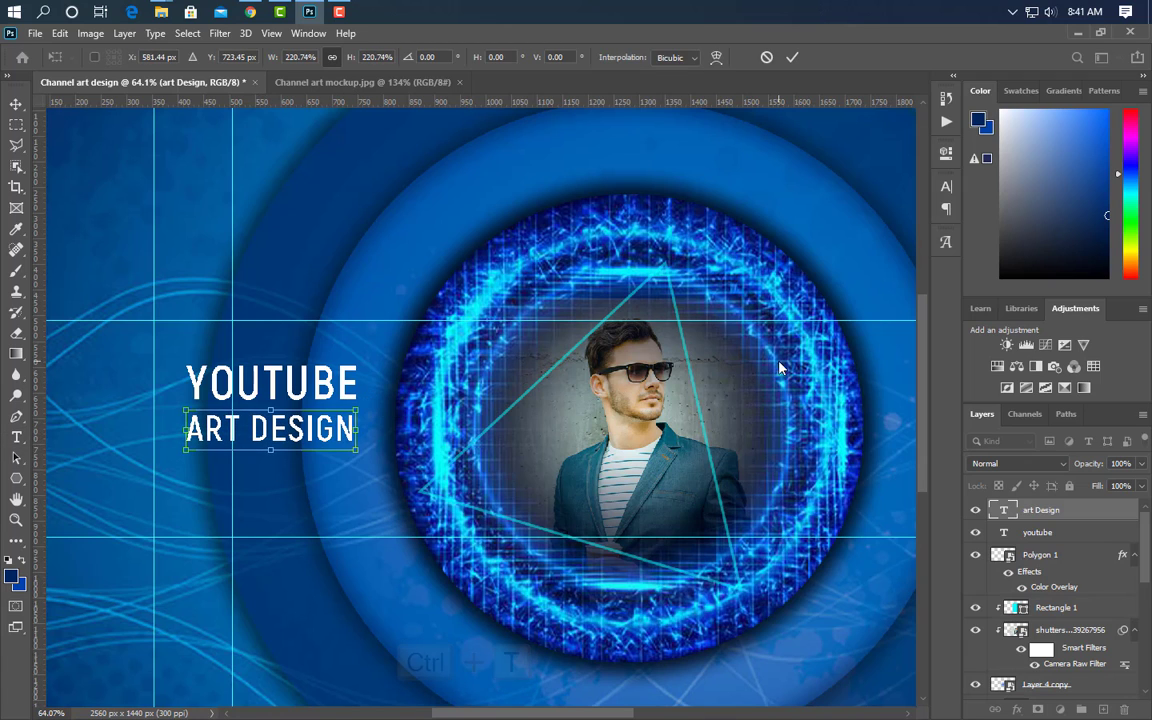
left_click(793, 58)
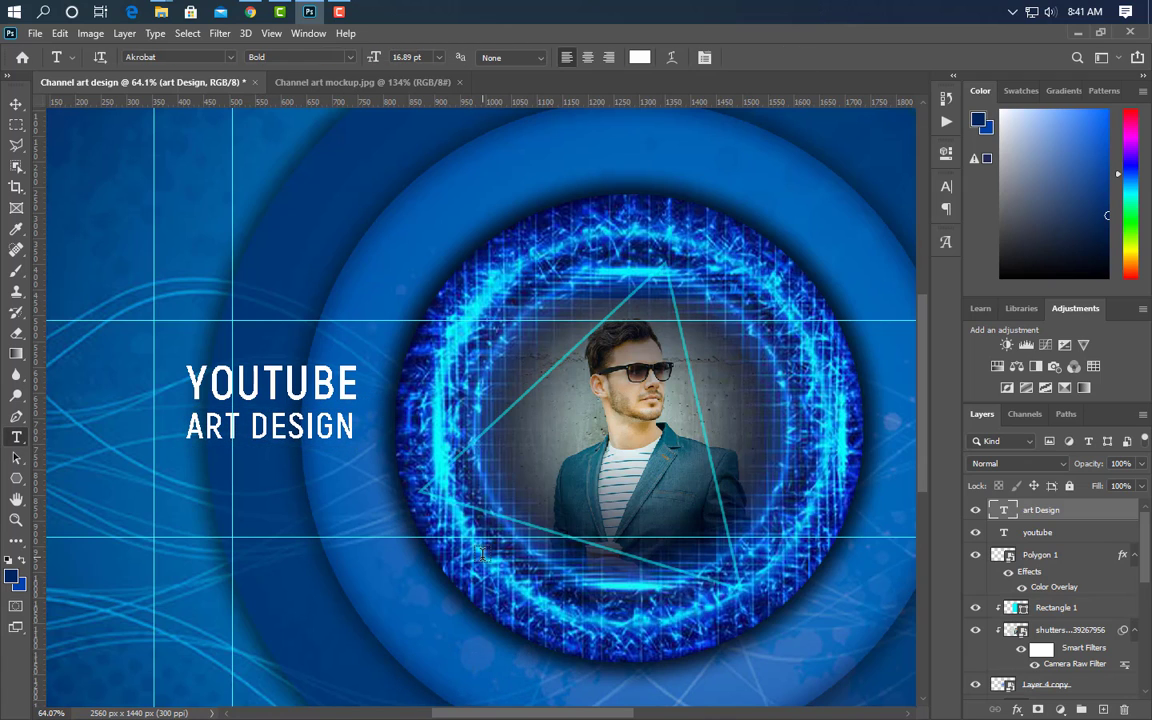
left_click(169, 497)
type("www.graphicsfamily.com")
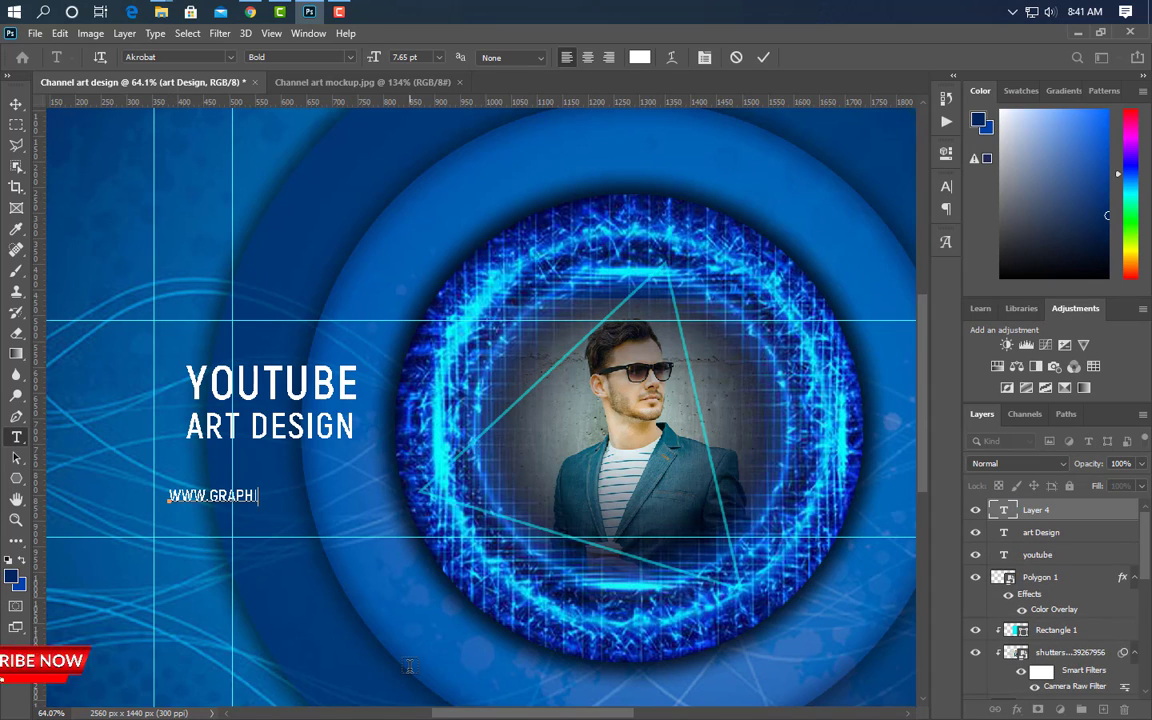
left_click(763, 58)
Turn off All Caps for the web address and set its font style to SemiBold
left_click(946, 186)
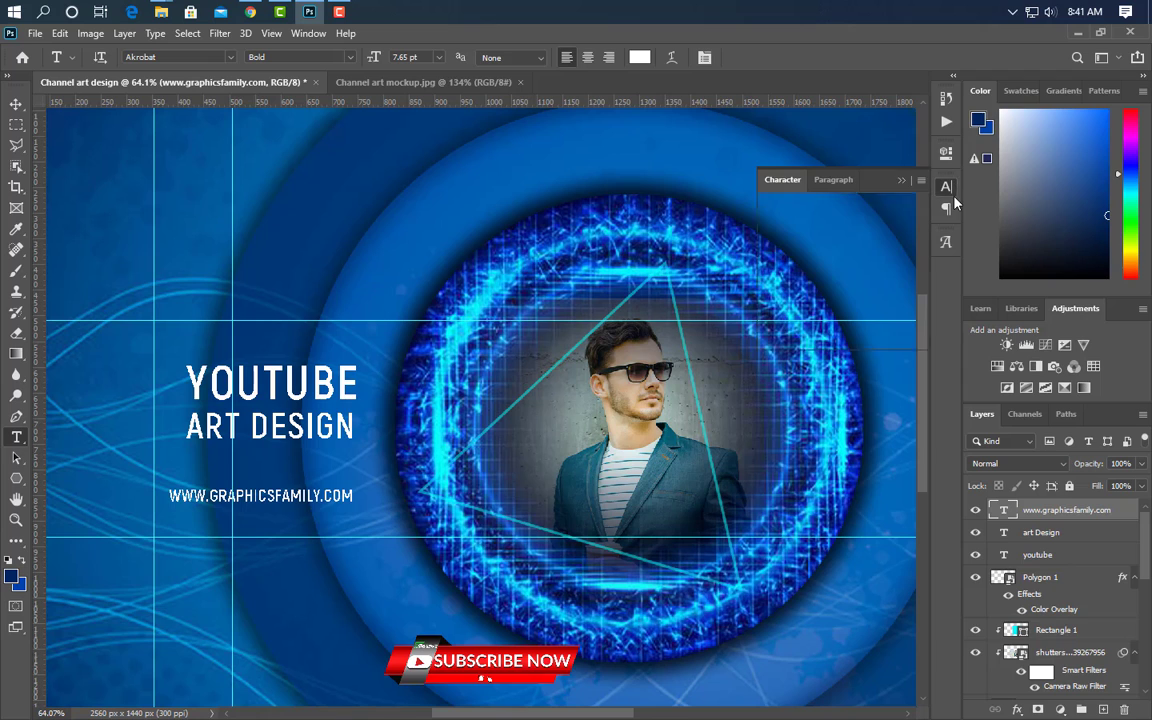
left_click(813, 297)
left_click(918, 210)
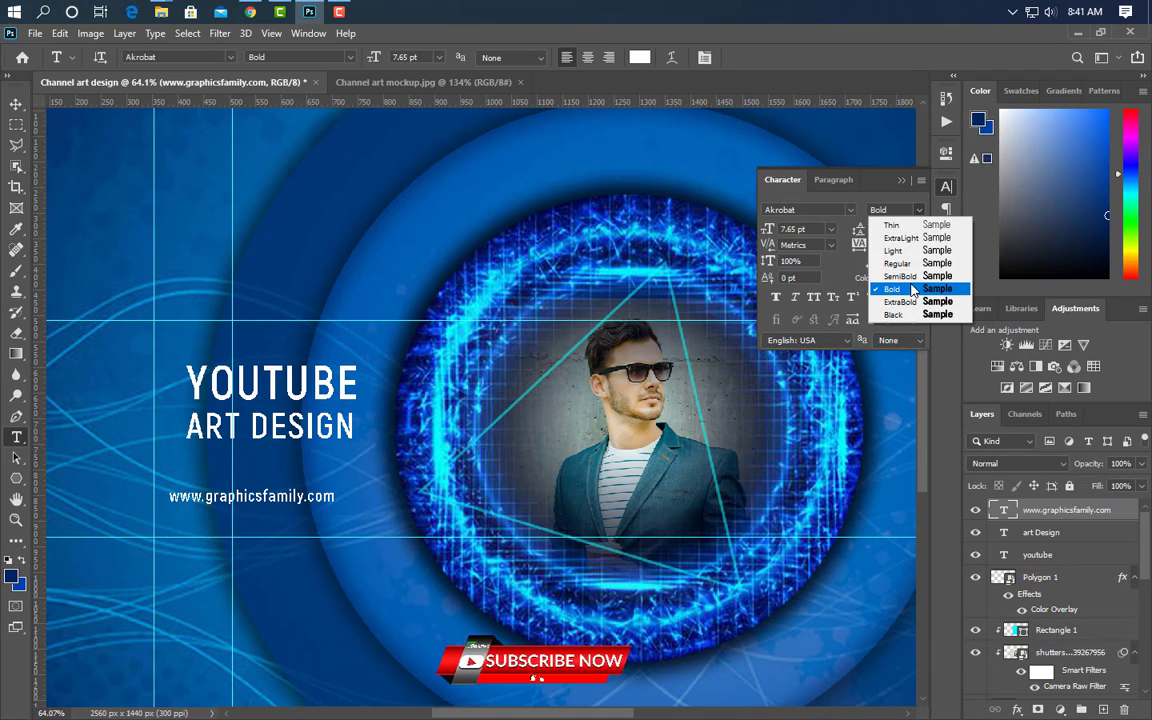
left_click(898, 276)
left_click(901, 182)
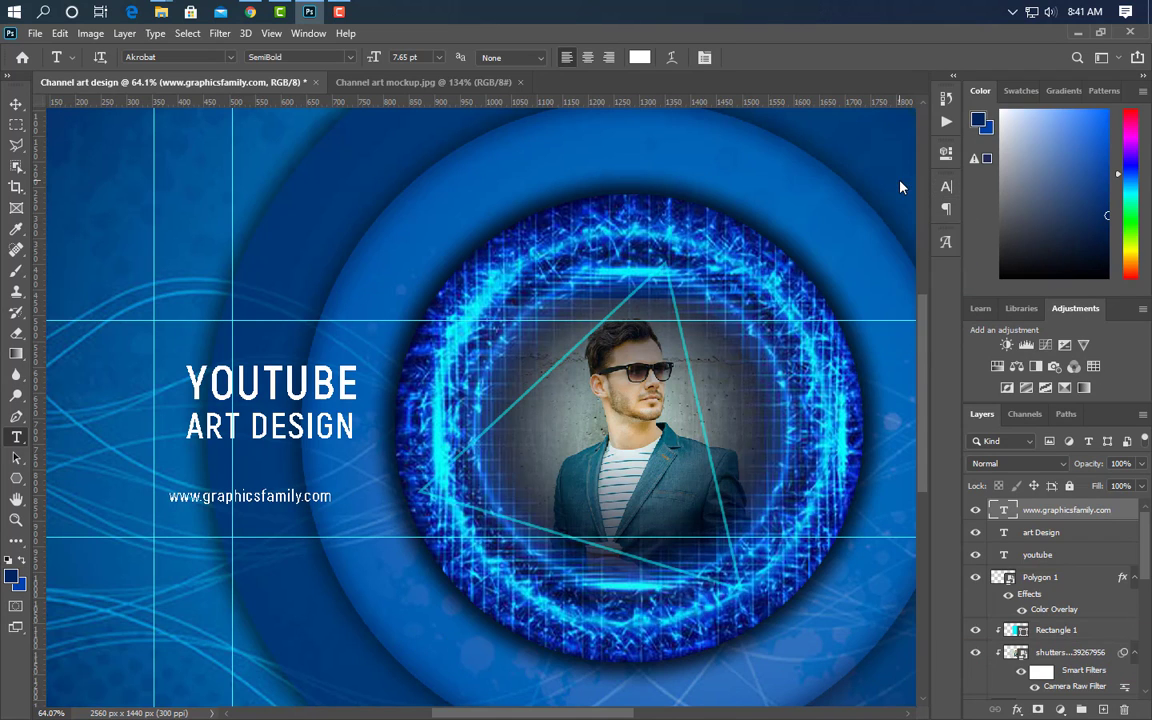
Transform the web address so it lines up with the ART DESIGN text above it
key("ctrl+t")
left_click_drag(276, 493, 294, 484)
key("Return")
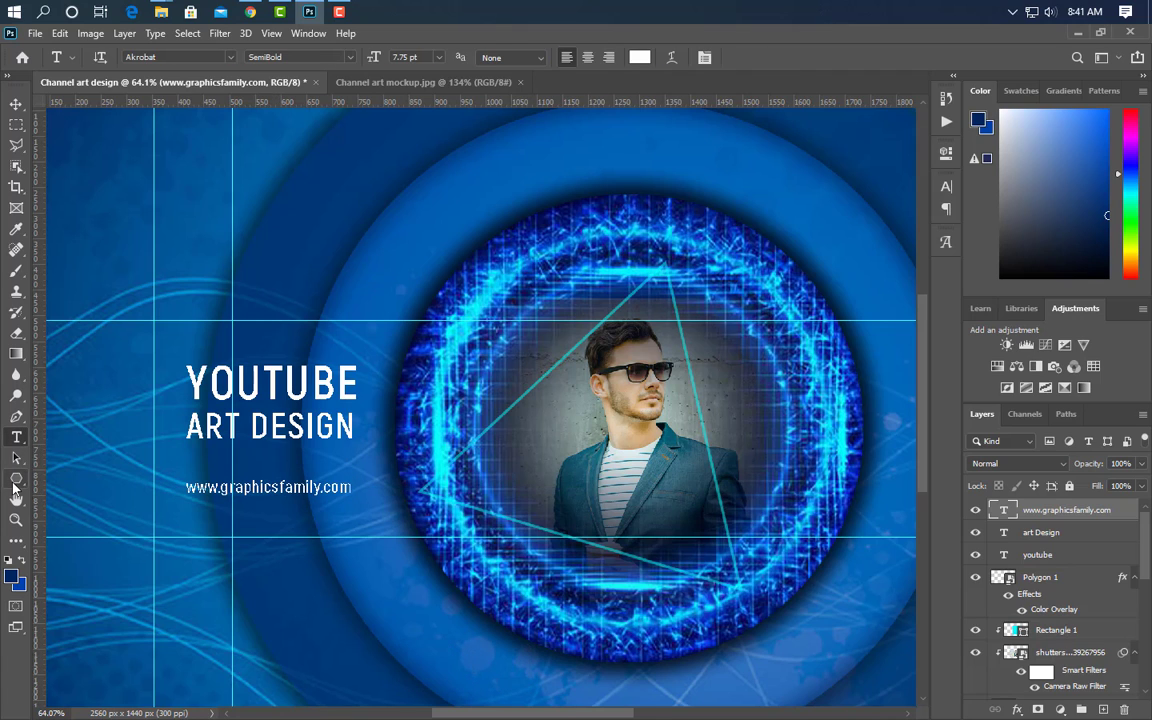
Draw a dark blue rectangle about 365 x 62 px over the web address and place the text layer above it
right_click(15, 485)
left_click(50, 434)
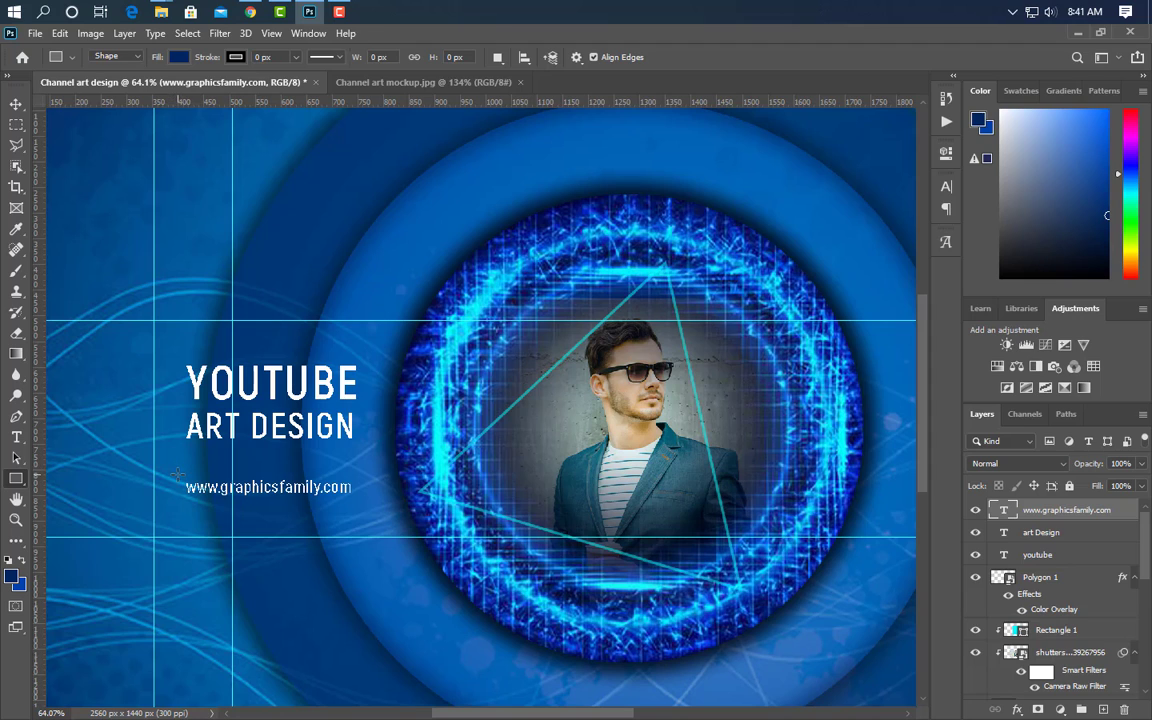
left_click_drag(175, 474, 363, 505)
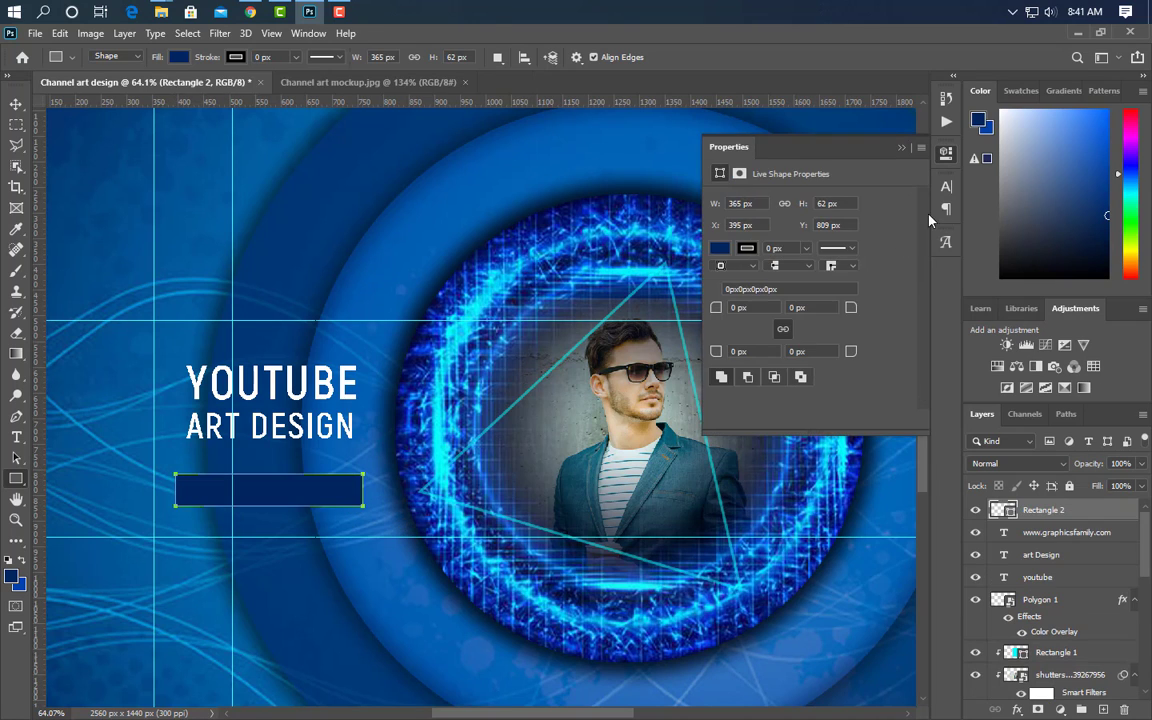
left_click(902, 148)
left_click_drag(1098, 537, 1095, 504)
key("v")
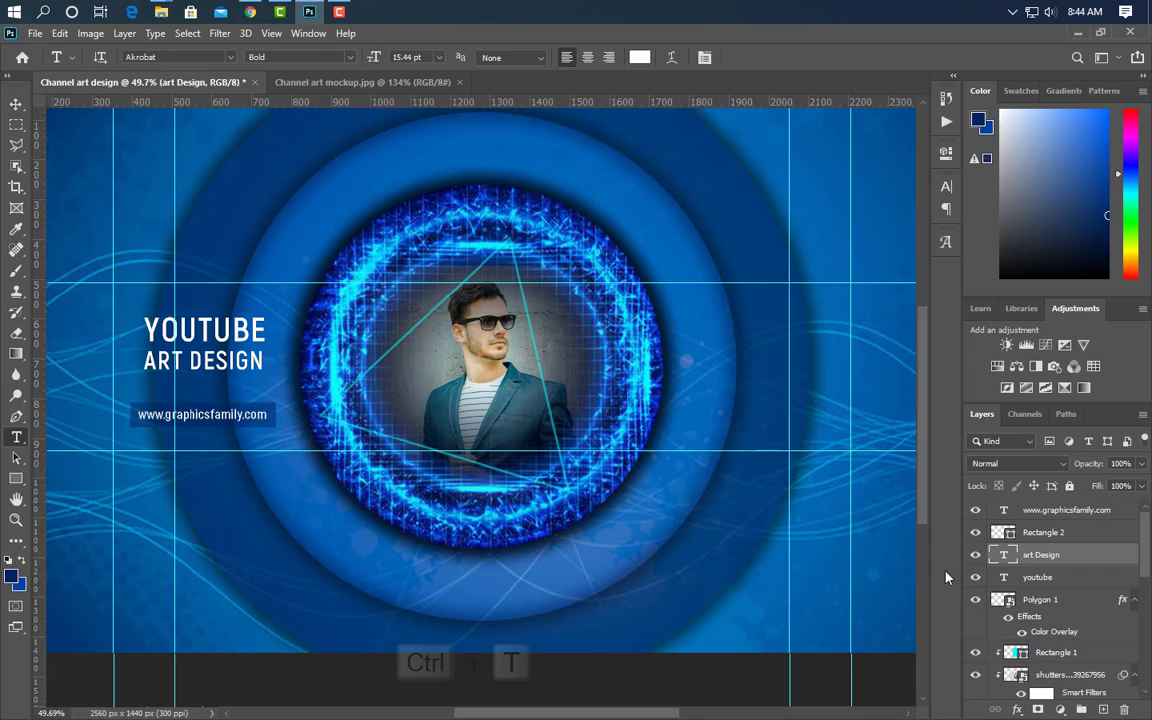
Scale the ART DESIGN text to about 365 px wide to match the rectangle behind the web address
key("ctrl+t")
left_click_drag(265, 361, 274, 364)
left_click_drag(143, 362, 130, 362)
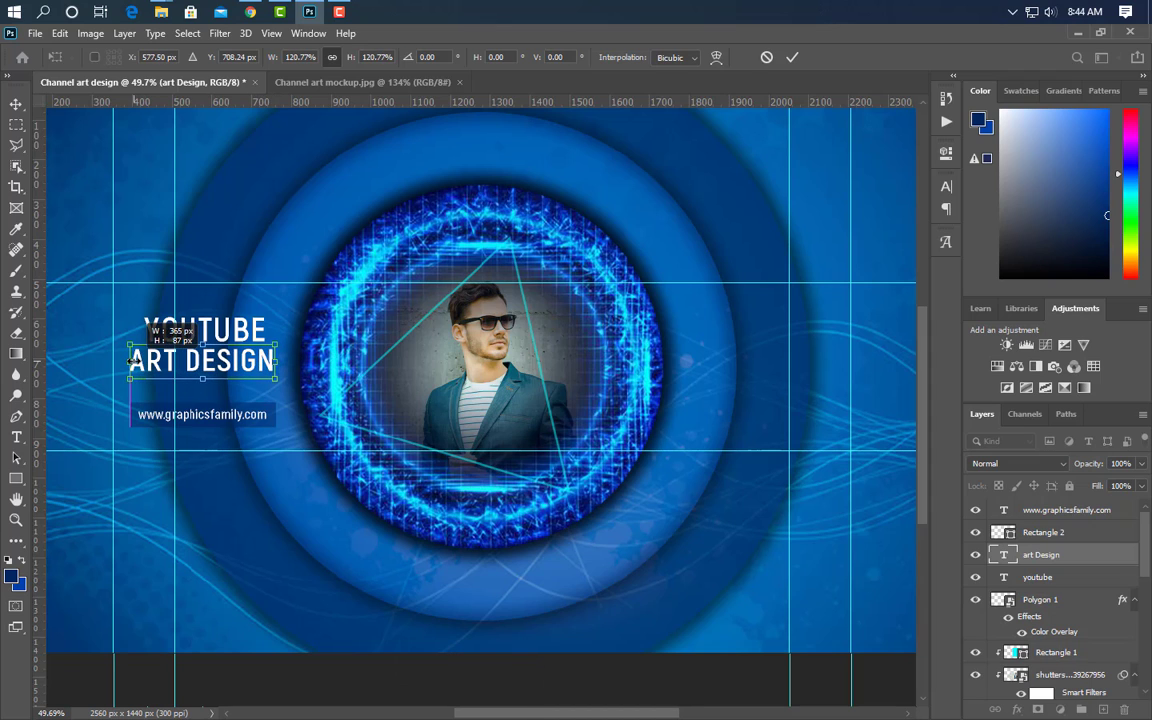
left_click(791, 57)
Colour the letters TUBE in YOUTUBE cyan #05dff1
left_click_drag(197, 327, 267, 327)
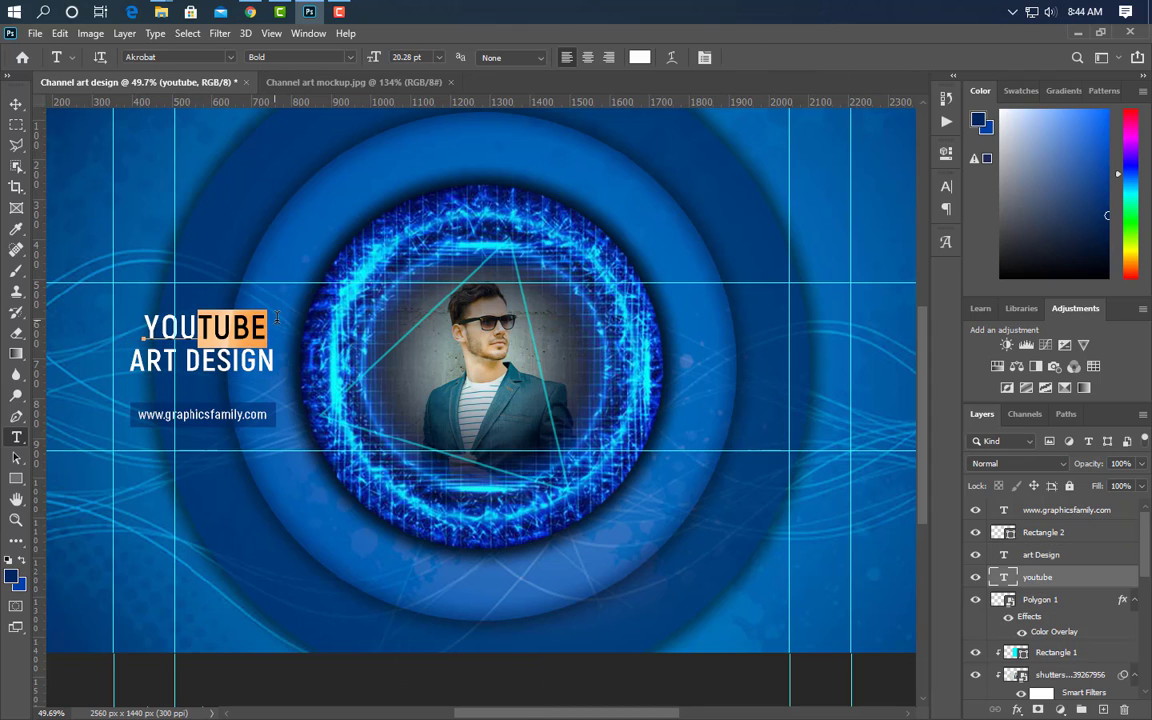
left_click(946, 188)
left_click(903, 277)
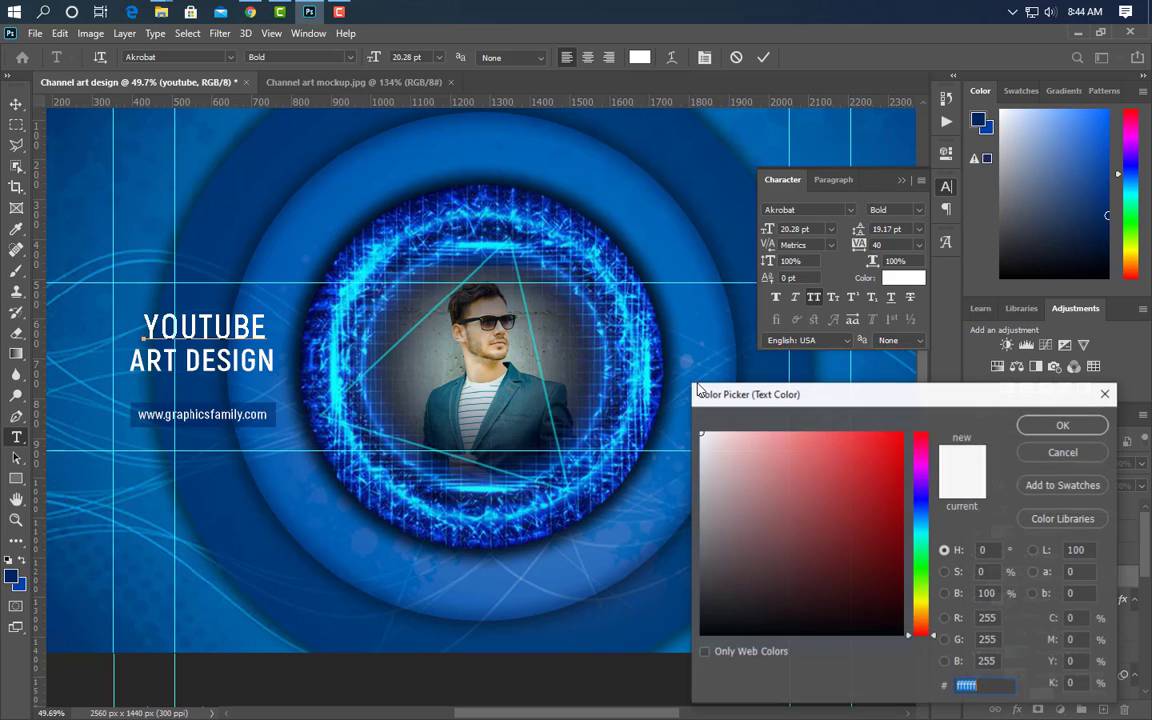
type("05dff1")
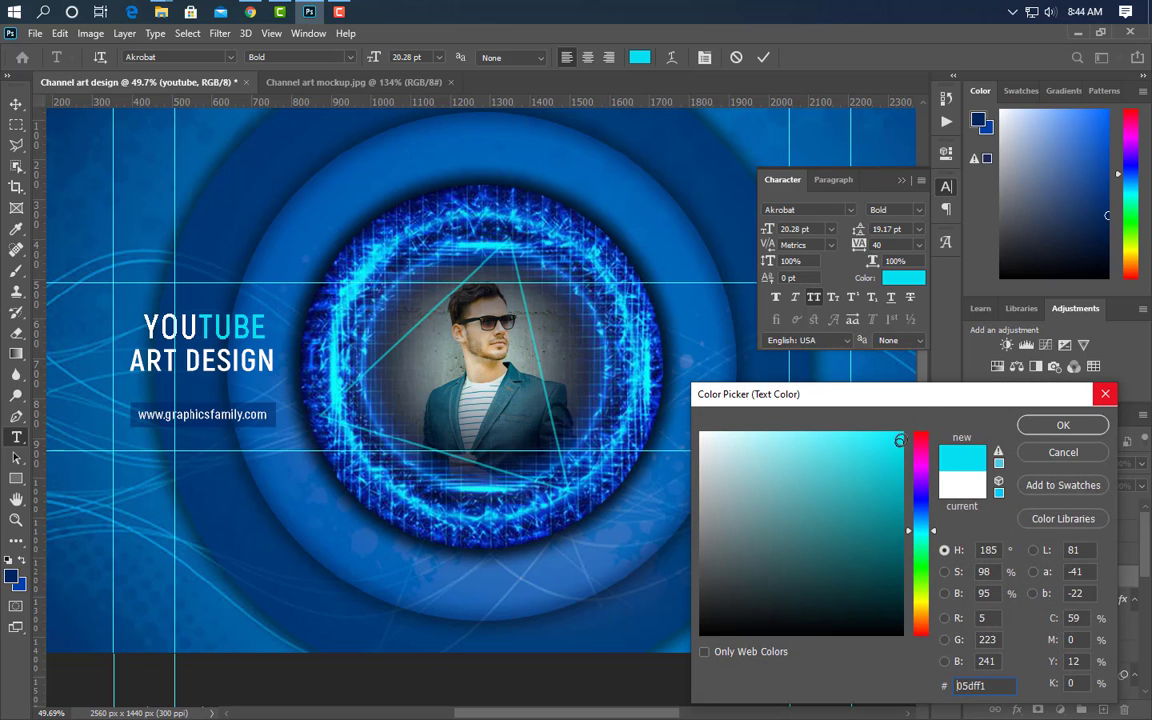
left_click(1063, 425)
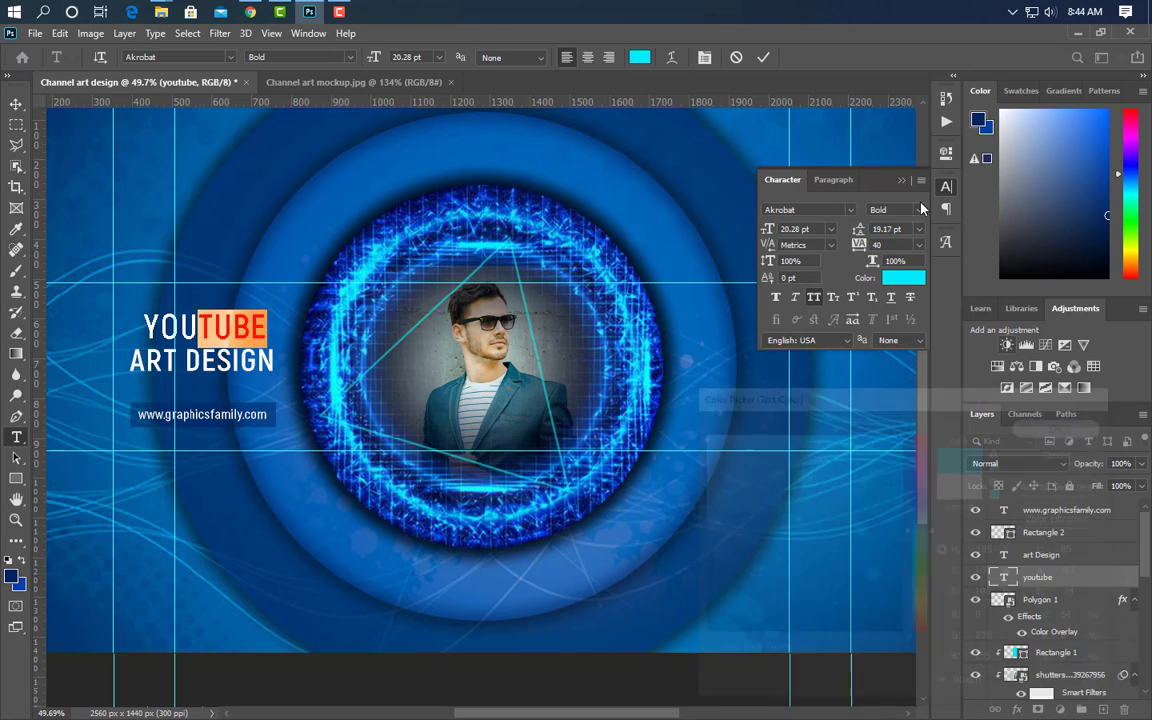
left_click(763, 58)
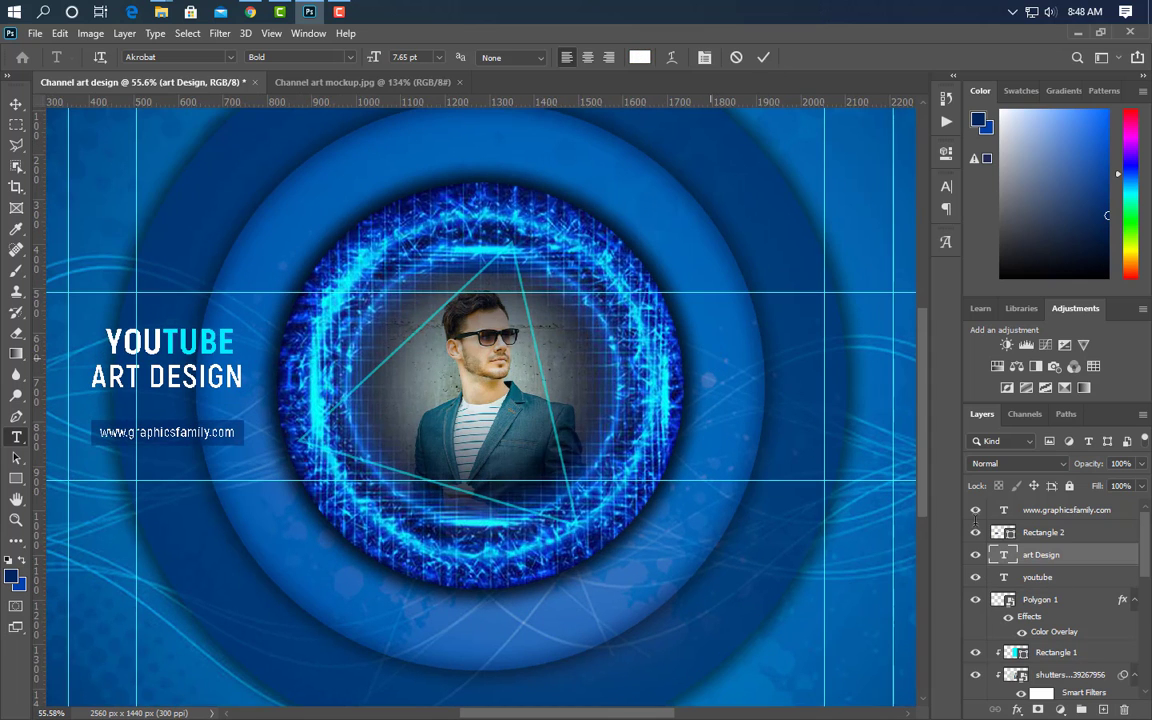
Add the text "MODERN" to the right of the glowing ring and enlarge it to about 18 pt
left_click(710, 354)
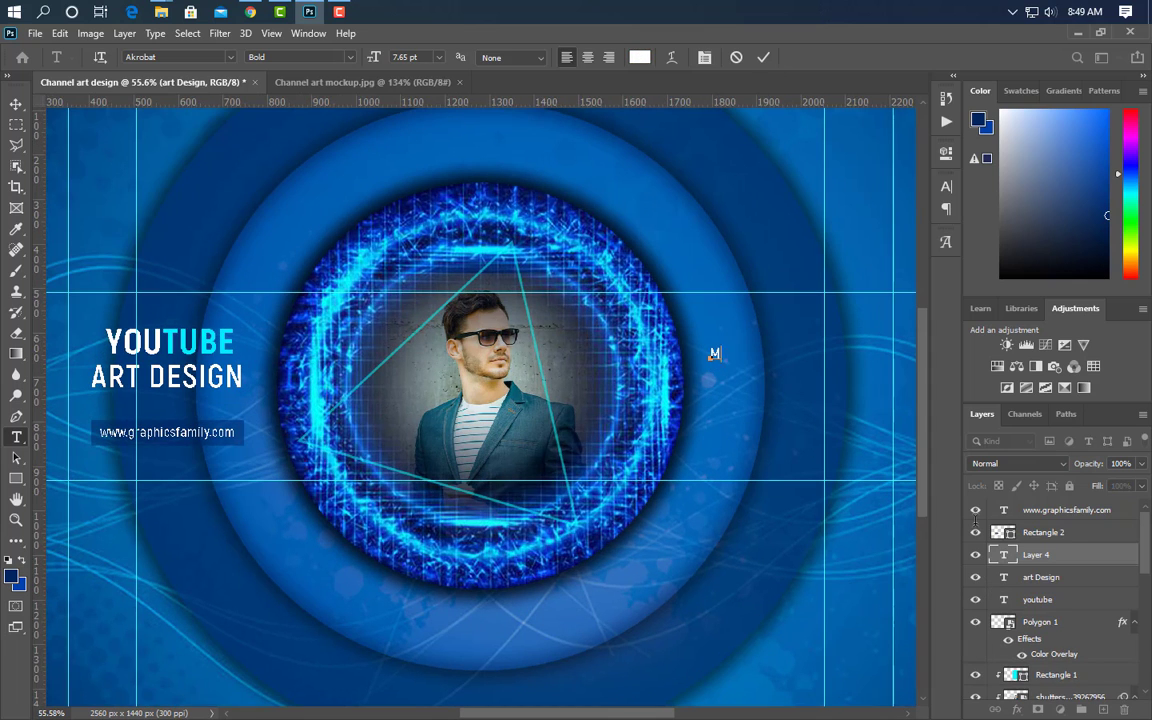
type("MODERN")
left_click(763, 60)
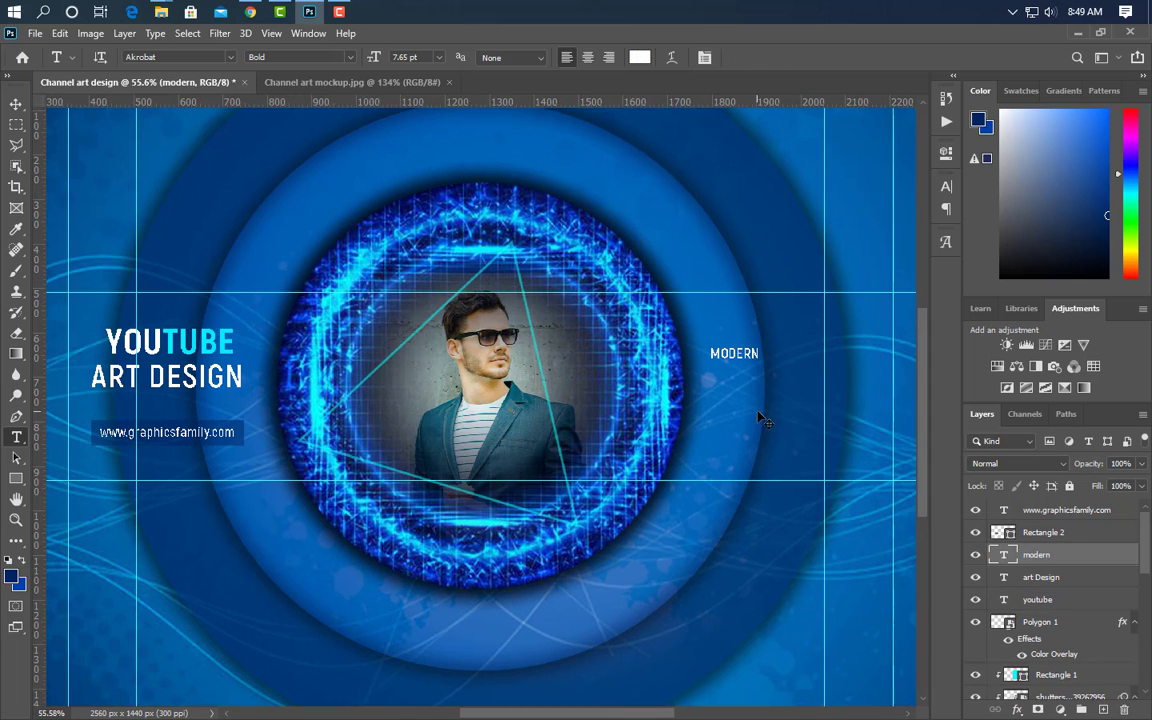
key("ctrl+t")
left_click_drag(806, 350, 848, 362)
left_click(792, 57)
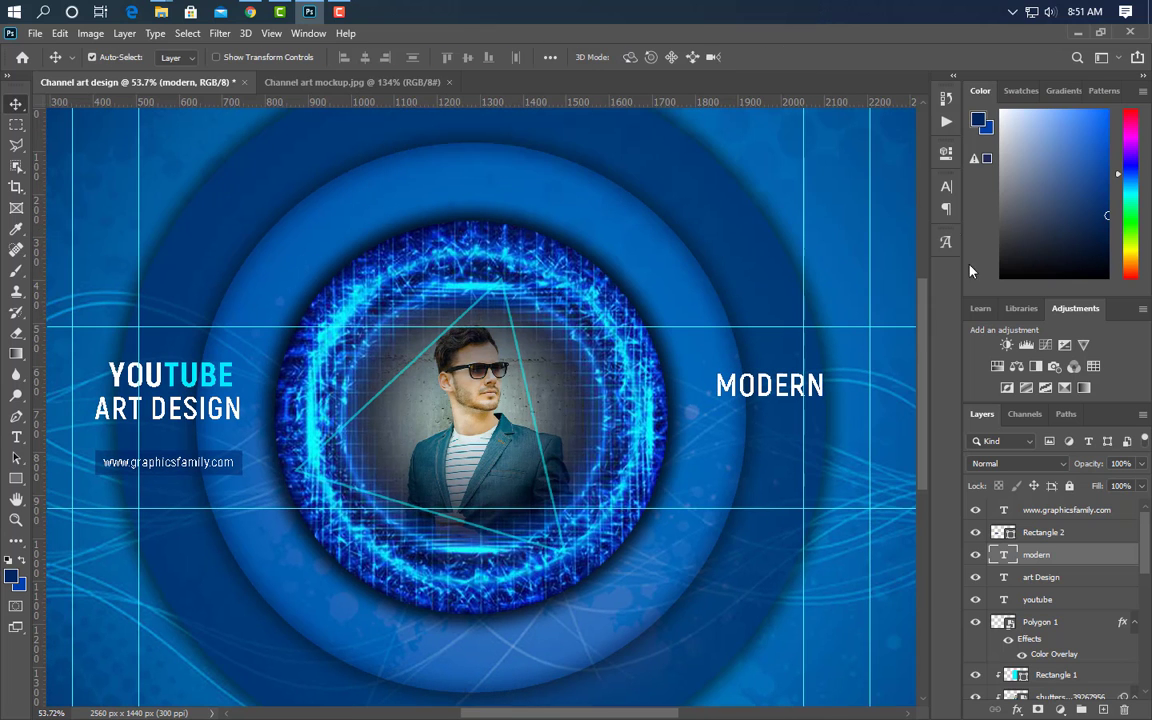
Colour the MODERN text cyan #06fefc
left_click(946, 186)
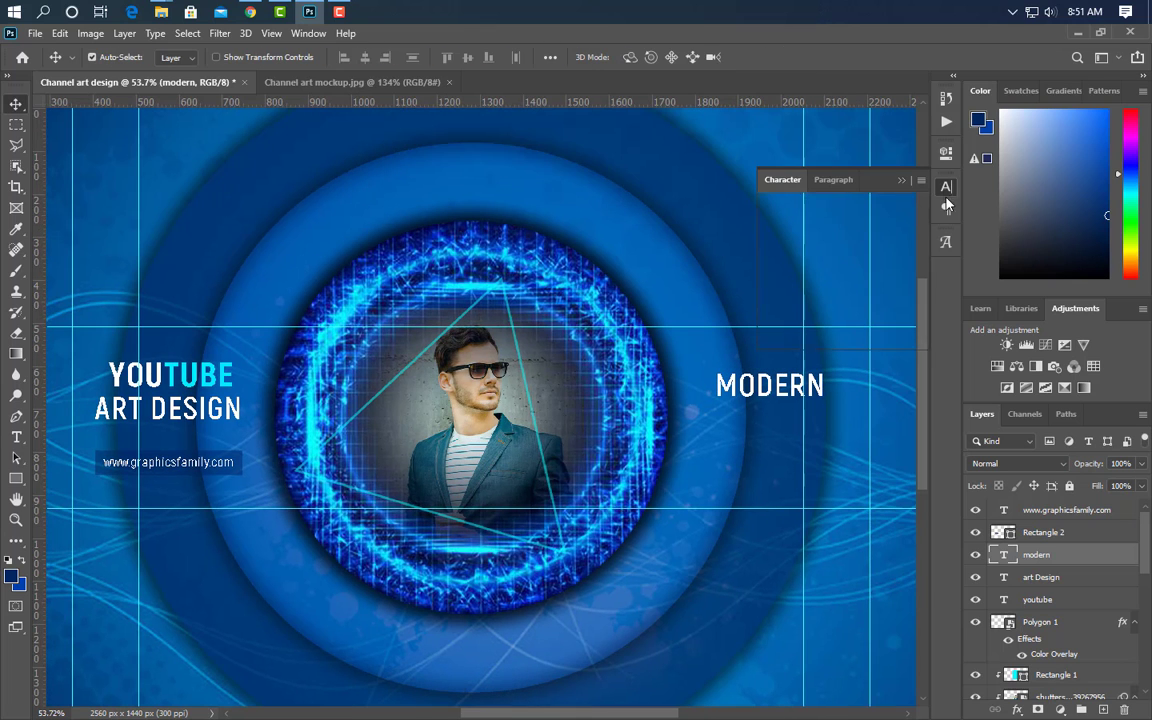
left_click(903, 277)
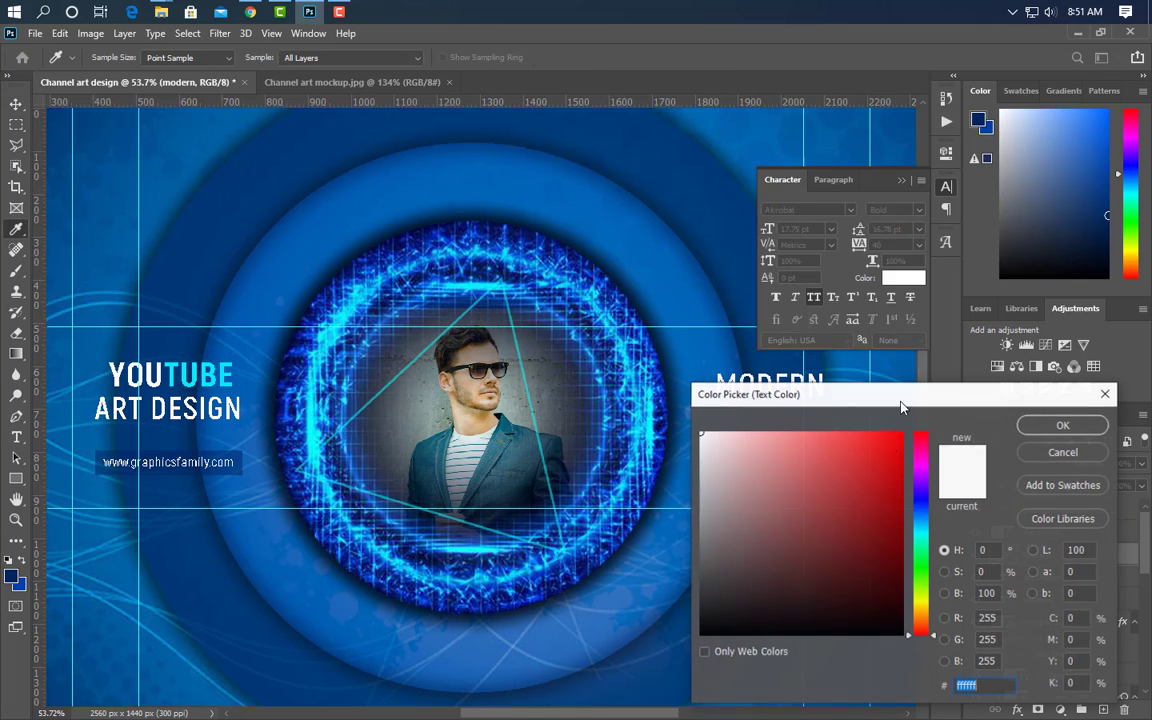
left_click(654, 418)
left_click(1060, 426)
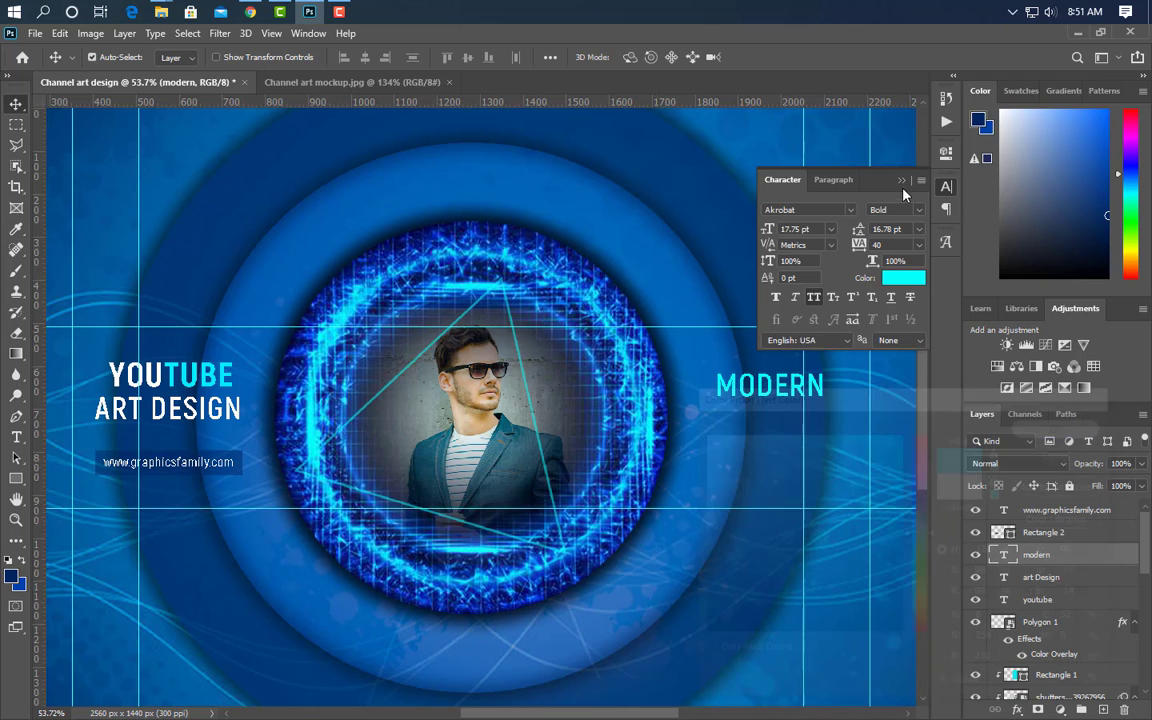
left_click(806, 177)
Duplicate the MODERN text layer and move the copy straight down so it sits just below the original
scroll(861, 393, "up", 3)
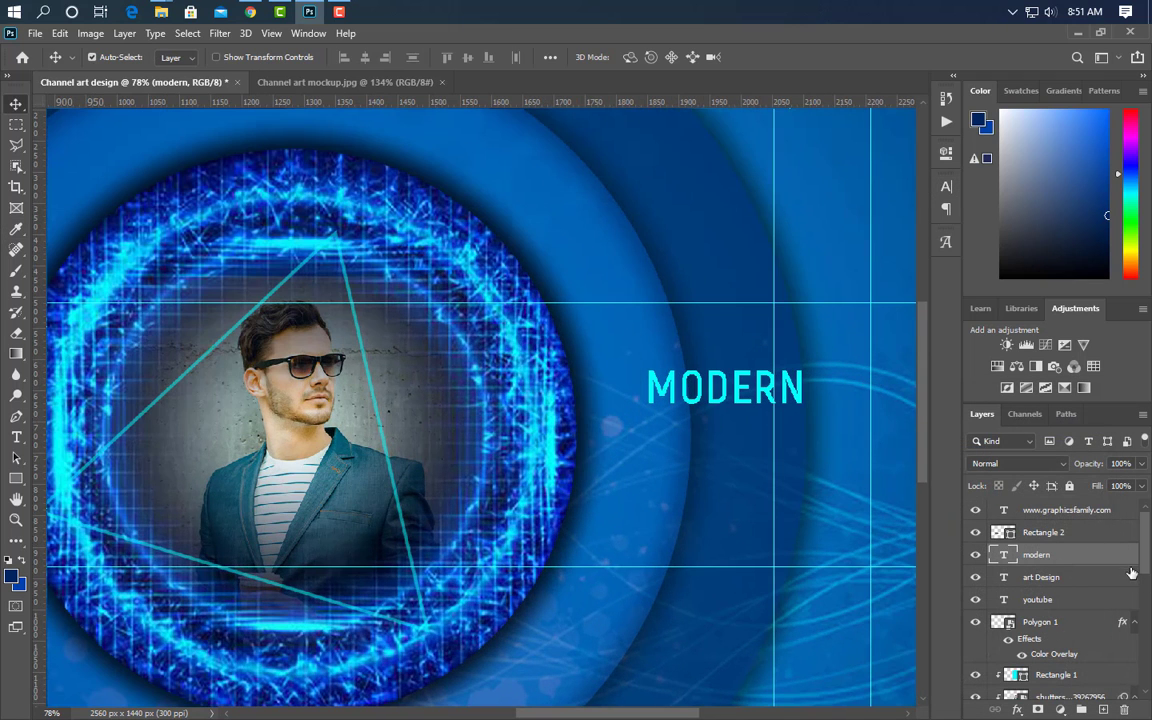
left_click_drag(1129, 562, 1104, 709)
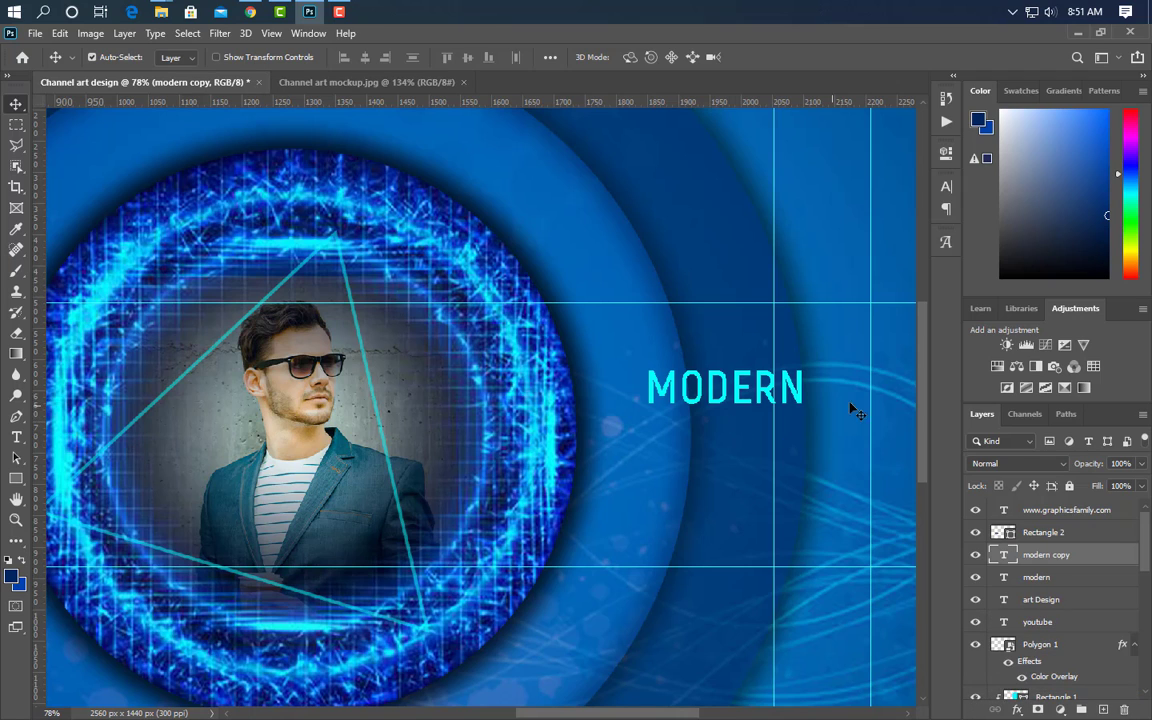
key("shift+Down")
key("shift+Down")
key("shift+Down")
key("shift+Down")
key("shift+Down")
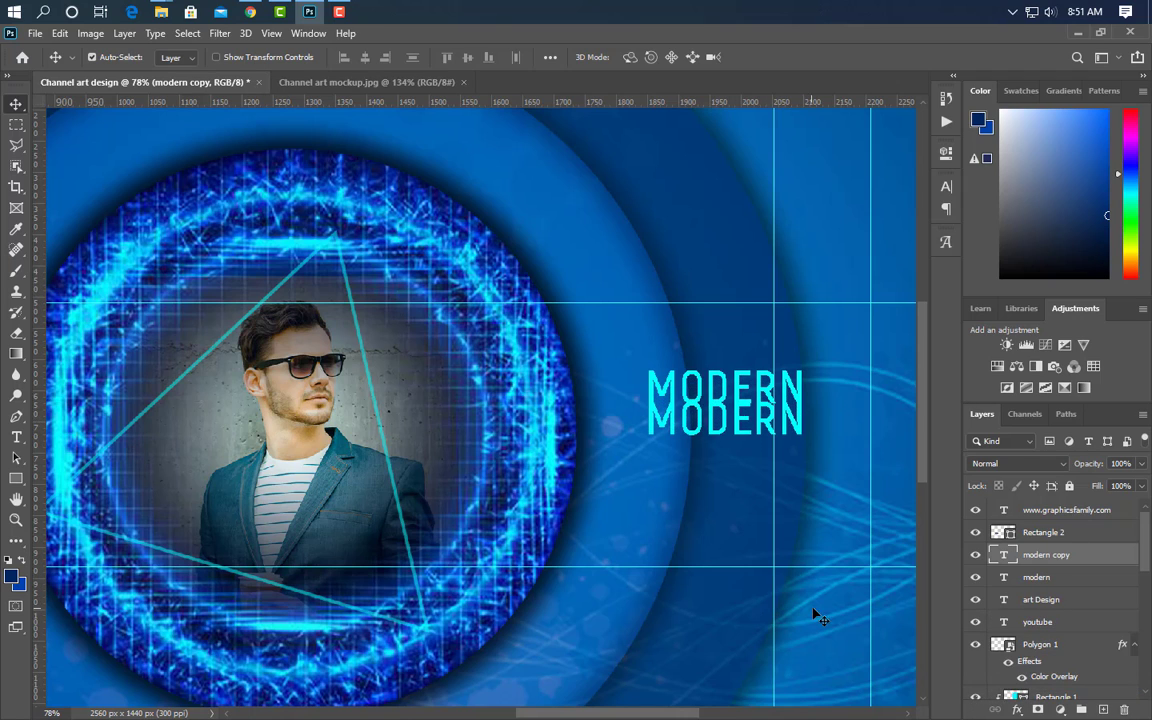
key("shift+Down")
Change the wording of the lower MODERN copy to "FASHION"
left_click(14, 441)
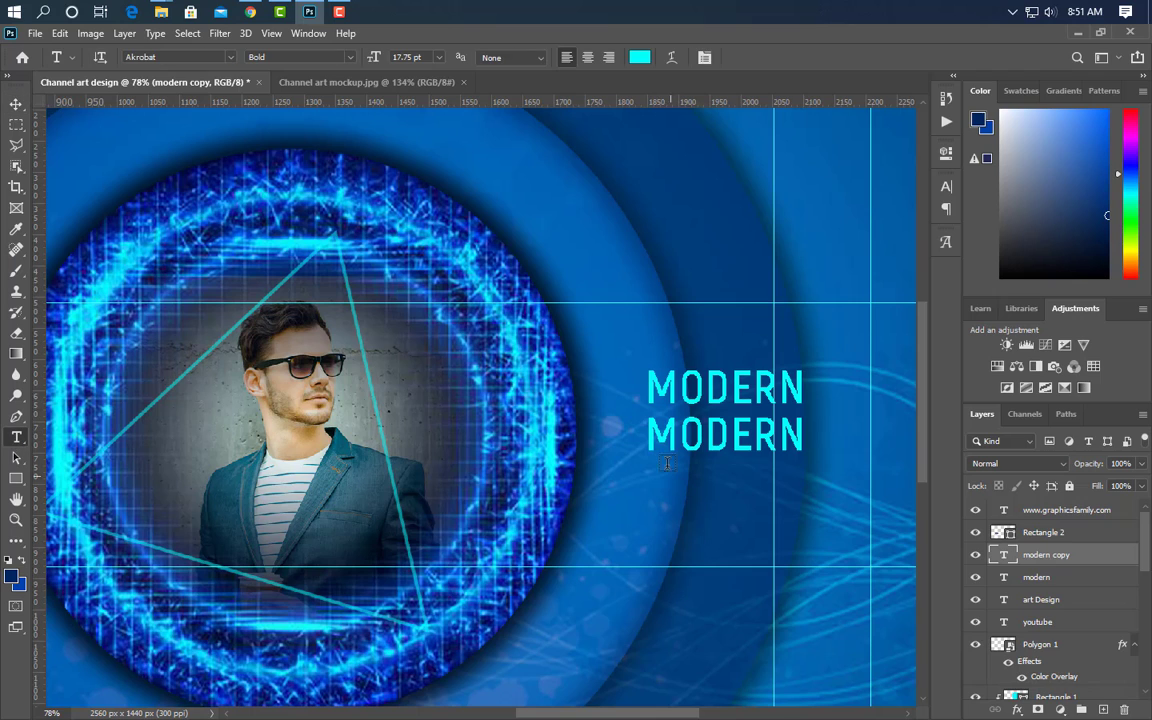
double_click(656, 437)
type("FASHIO")
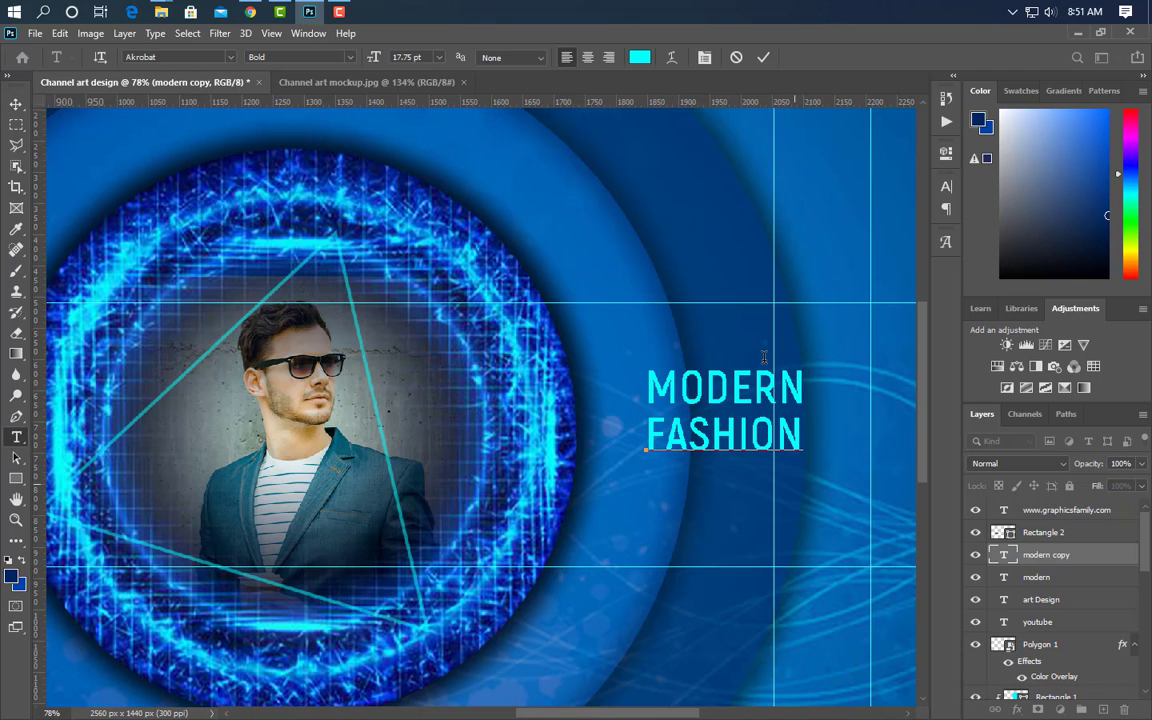
type("N")
left_click(762, 58)
Transform the FASHION text to about 127% width and 106% height so it extends past MODERN on both sides
key("ctrl+t")
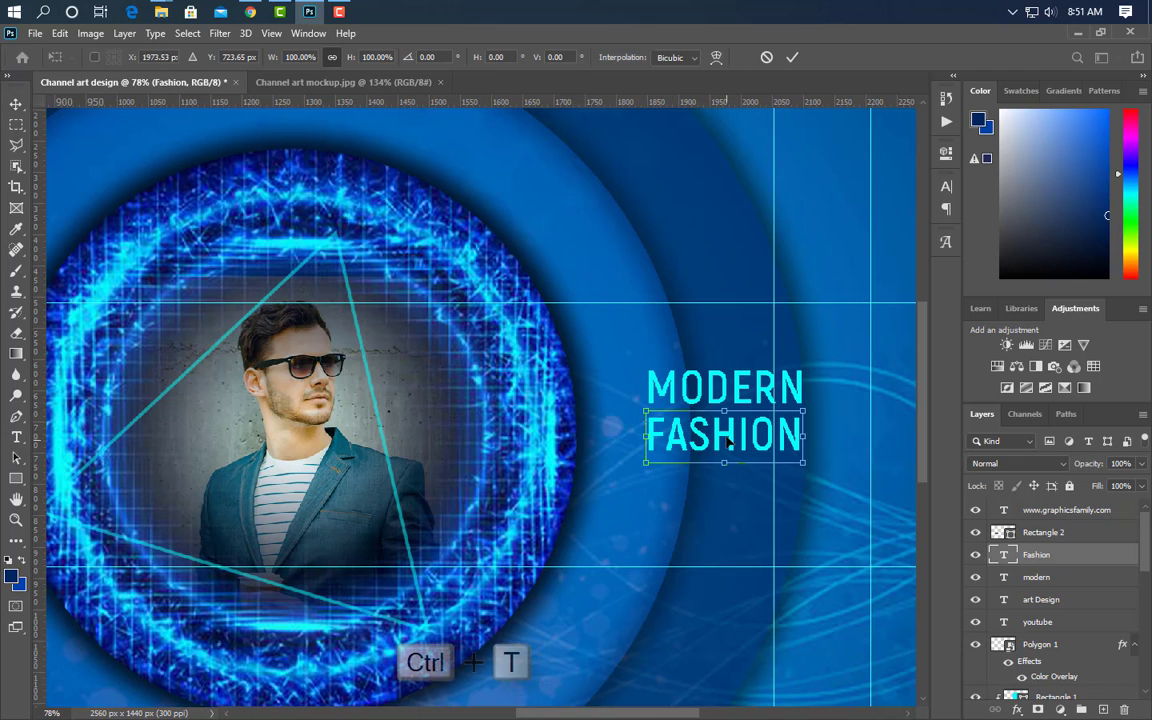
left_click_drag(725, 410, 725, 418)
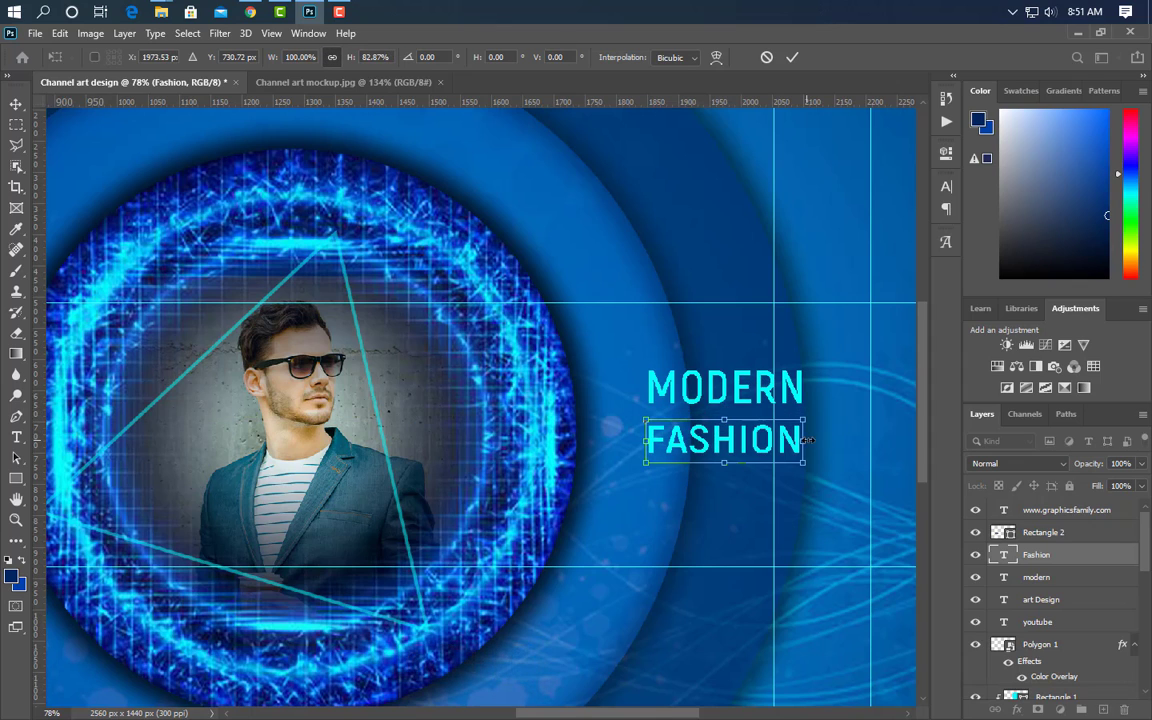
left_click_drag(803, 436, 833, 442)
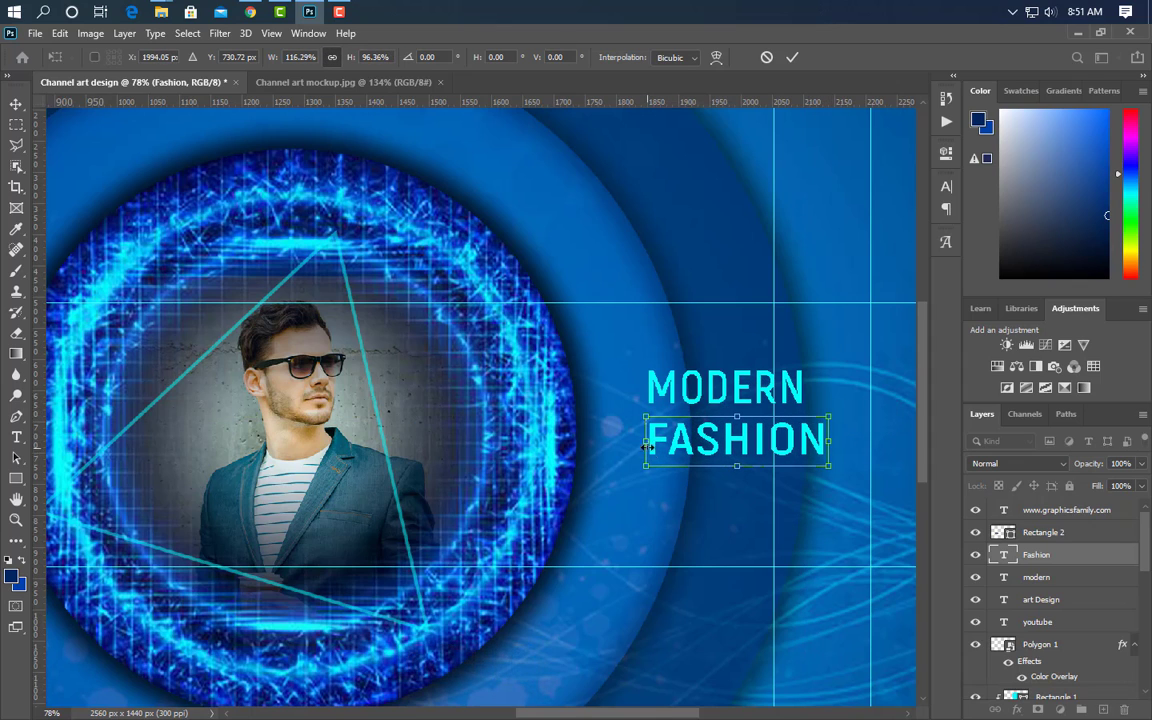
left_click_drag(645, 442, 628, 443)
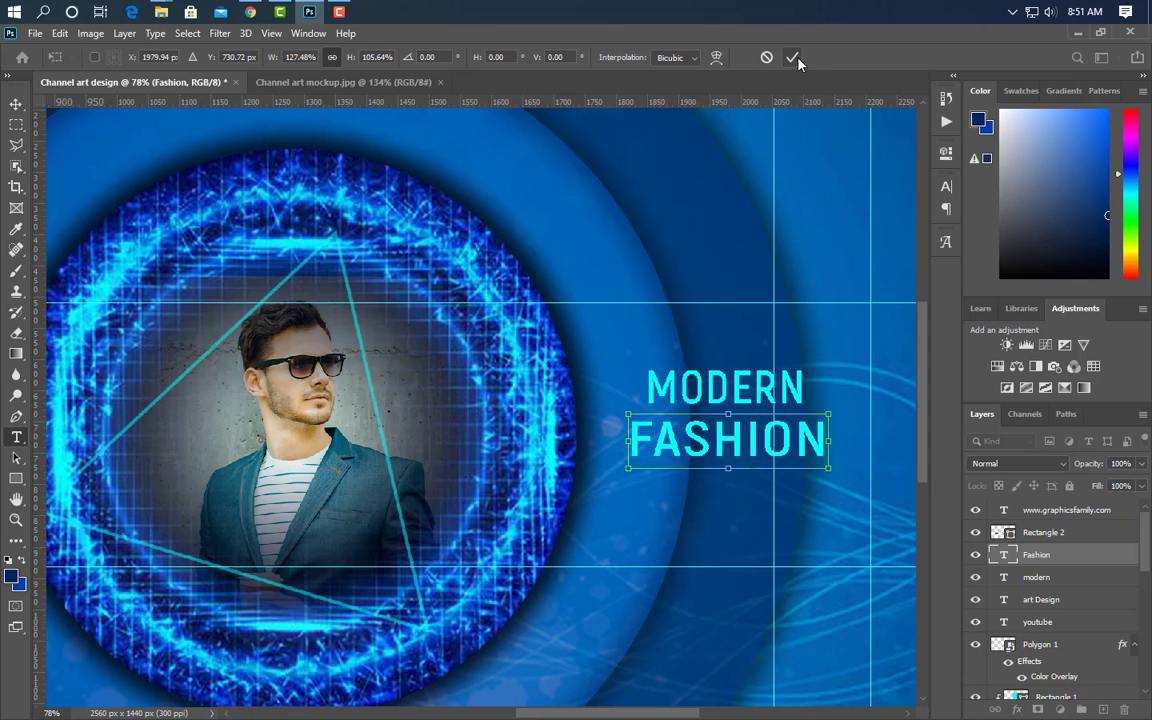
left_click(792, 57)
Colour the FASHION text red #ff0000 and the MODERN text white
left_click(946, 186)
left_click(903, 277)
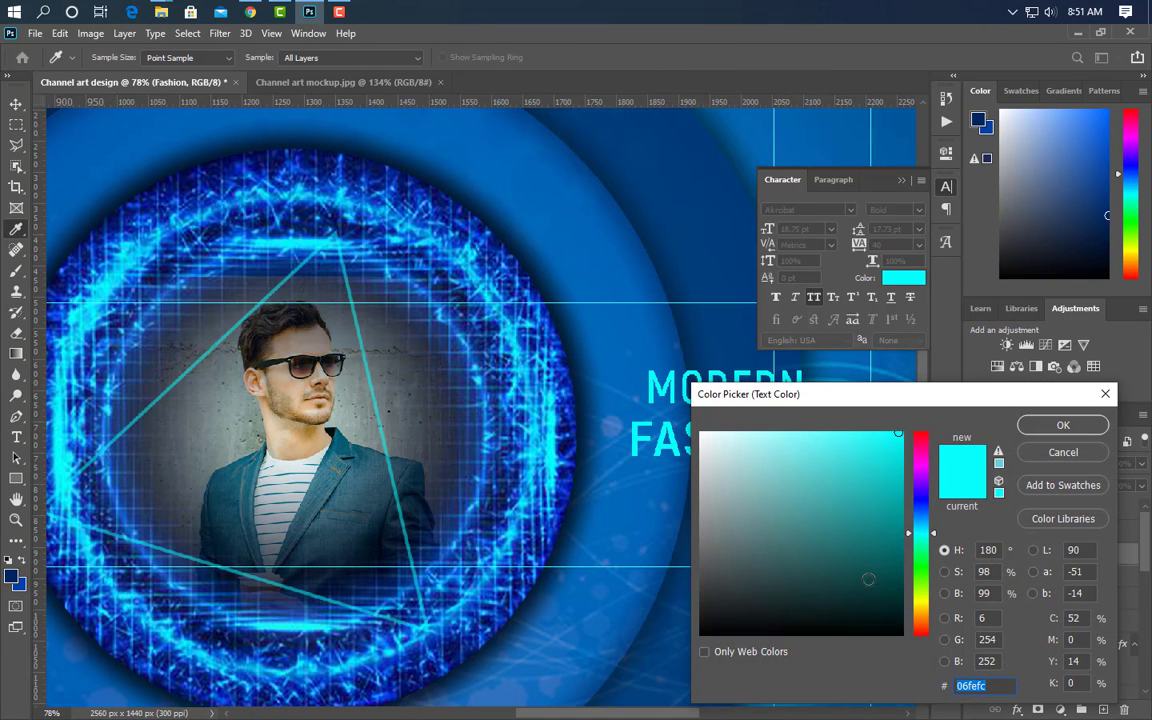
left_click(920, 632)
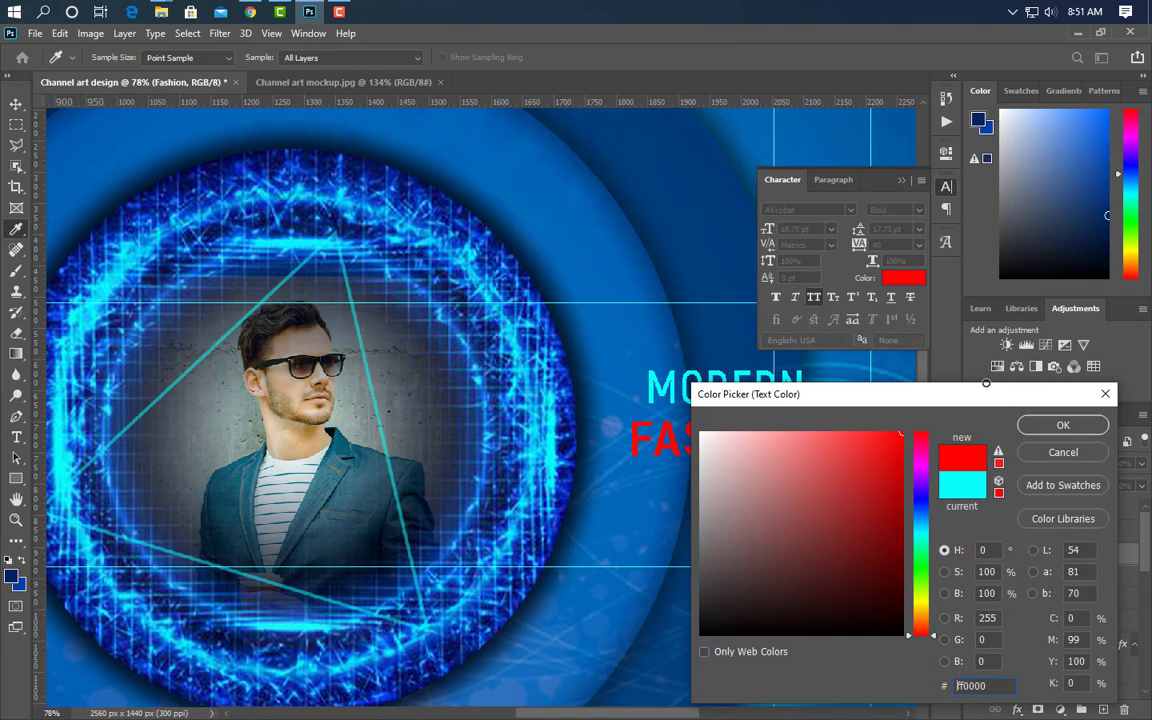
left_click(1063, 425)
left_click(901, 180)
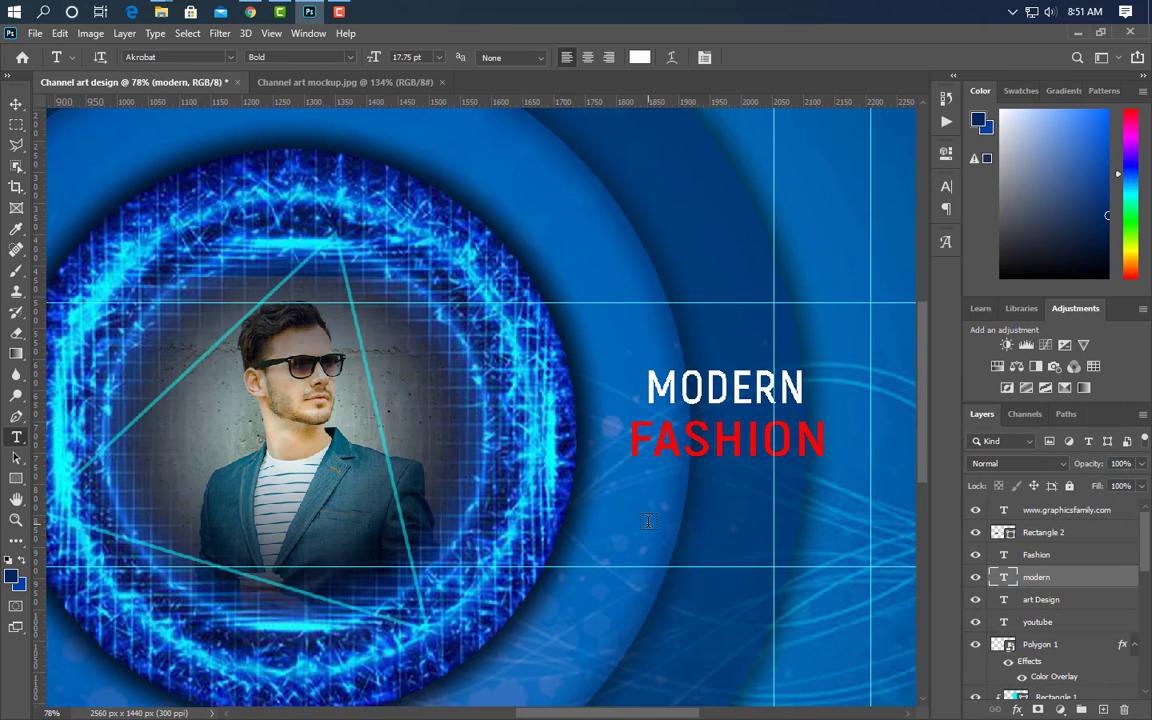
Draw a rectangle about 313 x 75 px below FASHION, matching its width, and fill it with the same red #ff0000
key("u")
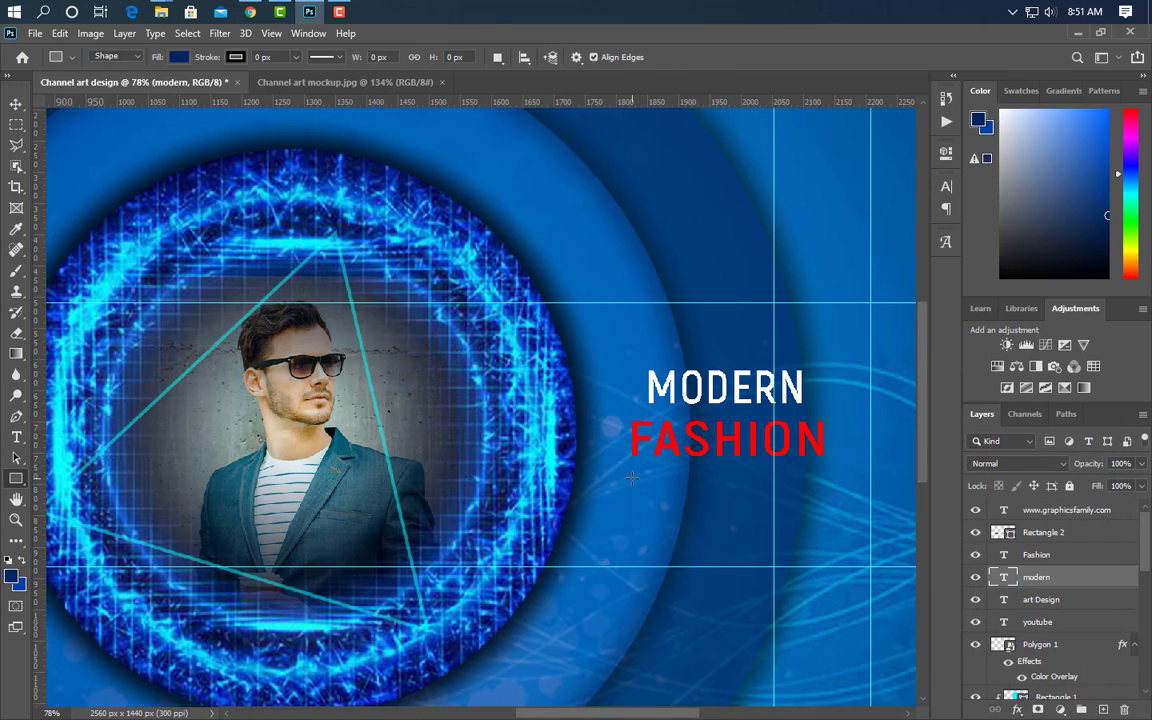
left_click_drag(629, 470, 824, 517)
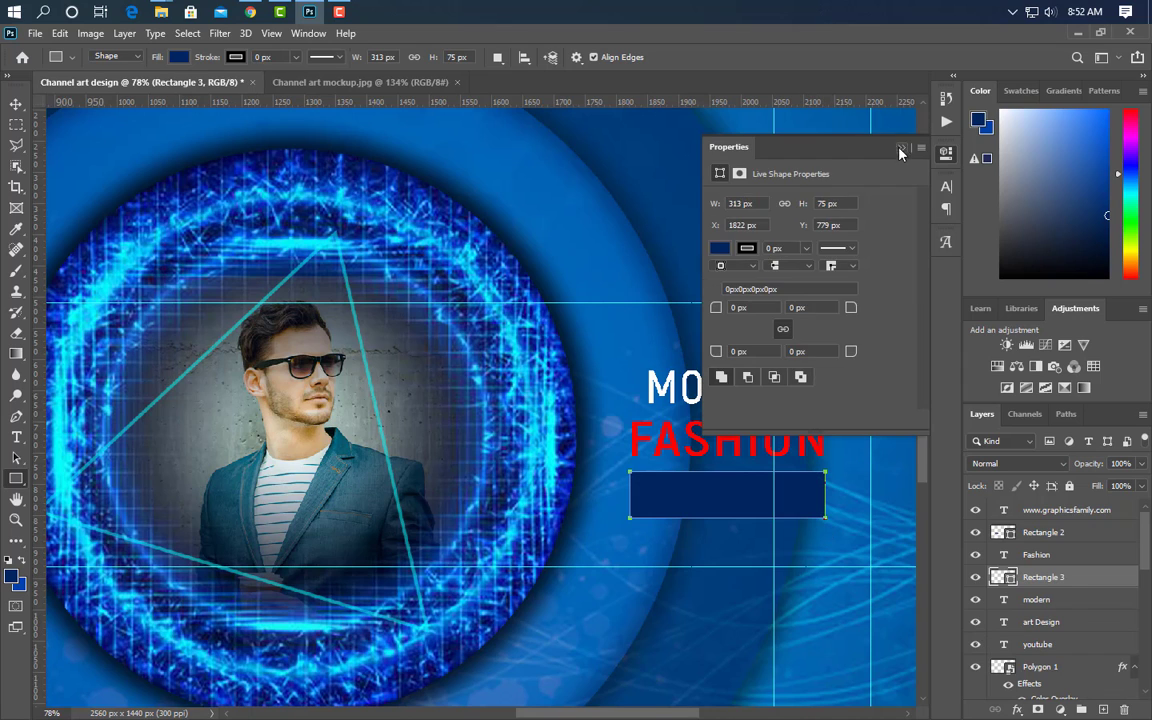
left_click(1003, 567)
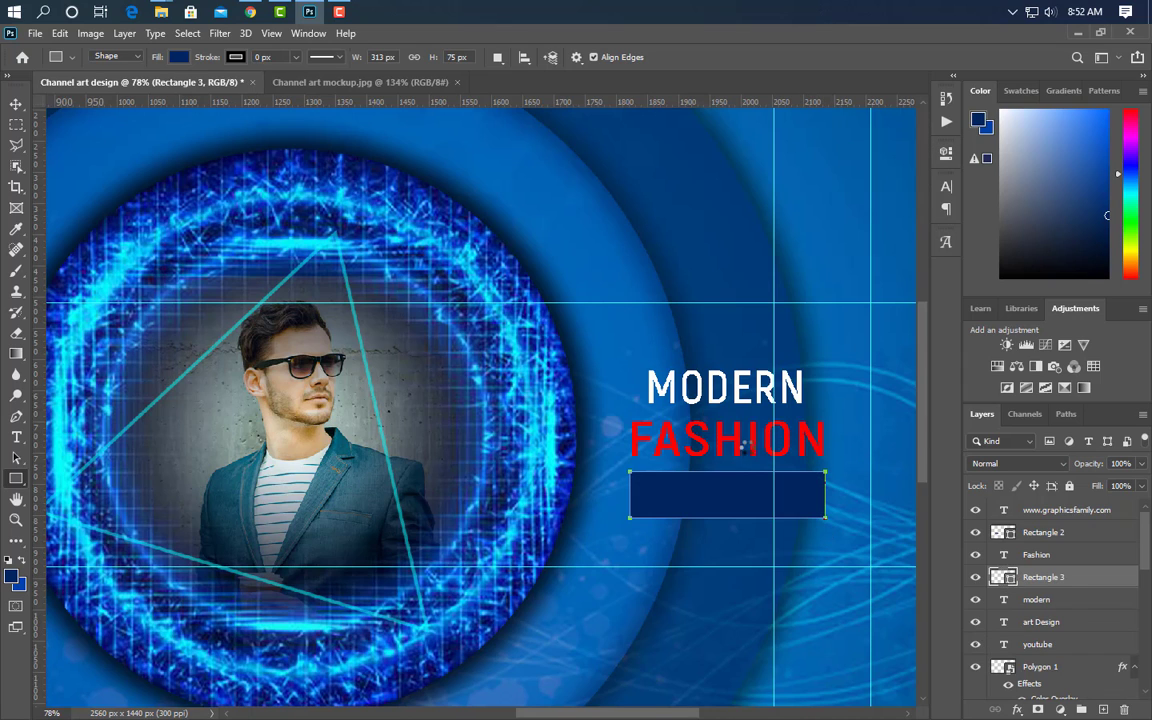
left_click(682, 438)
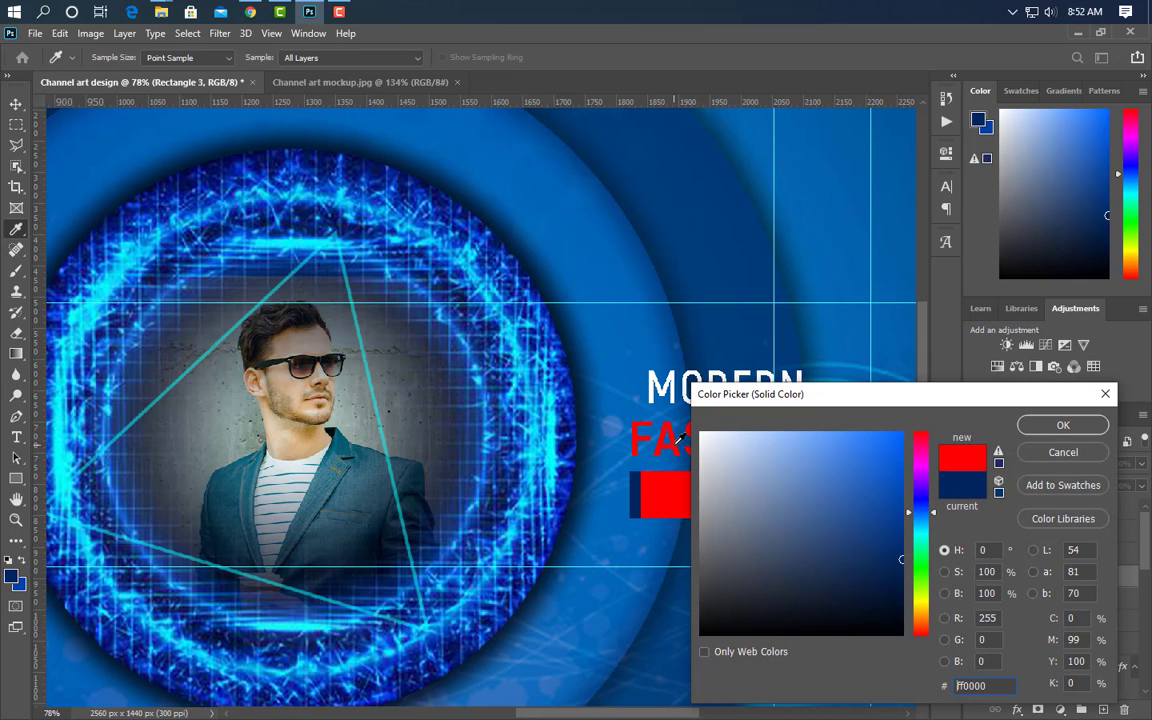
left_click(1060, 425)
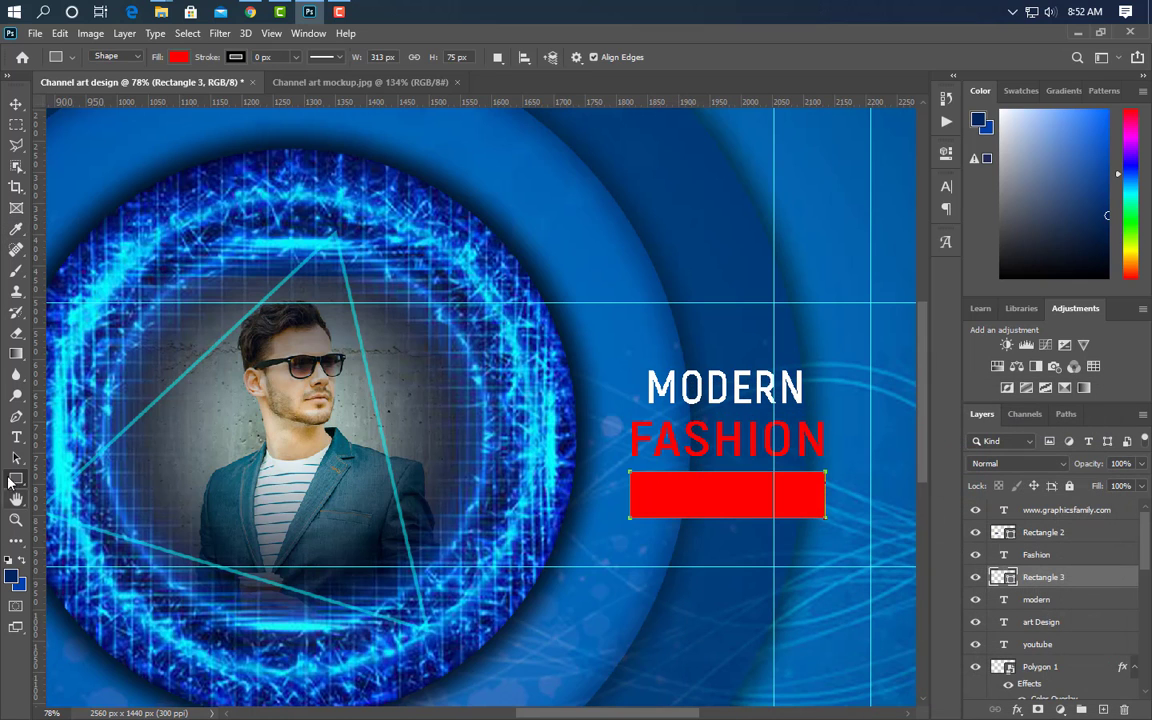
Add the white text "REVIEWS" on a new layer over the red rectangle
left_click(16, 437)
left_click(1105, 707)
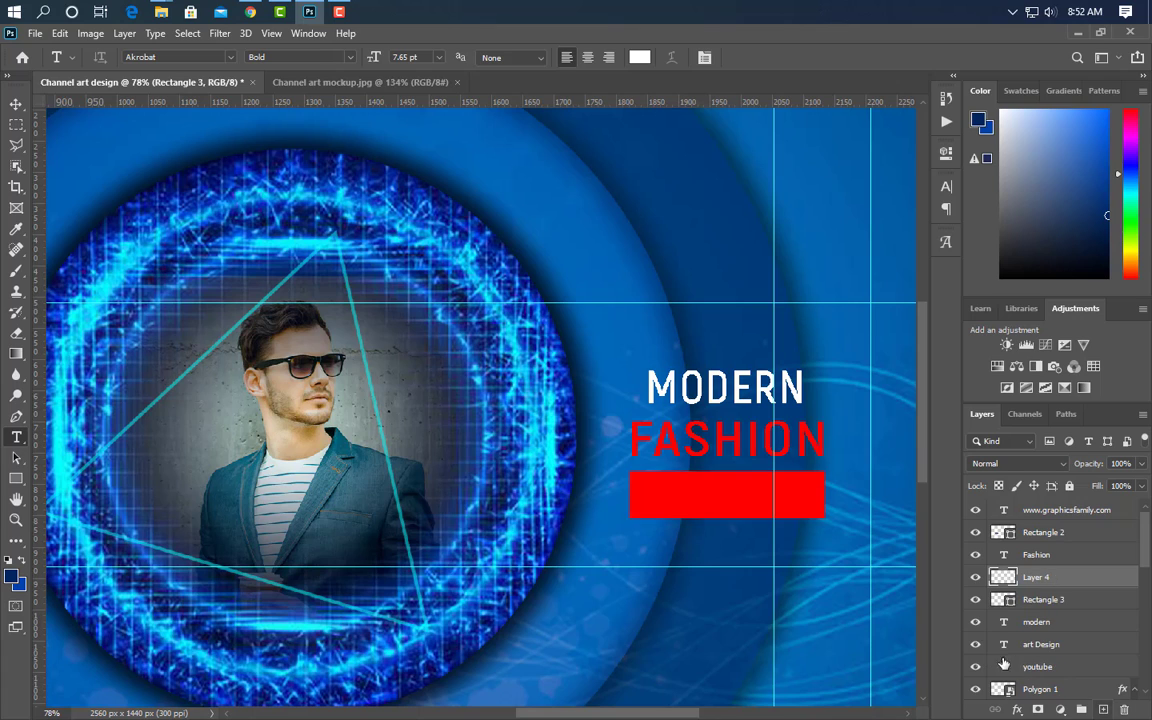
left_click(644, 497)
type("REVI")
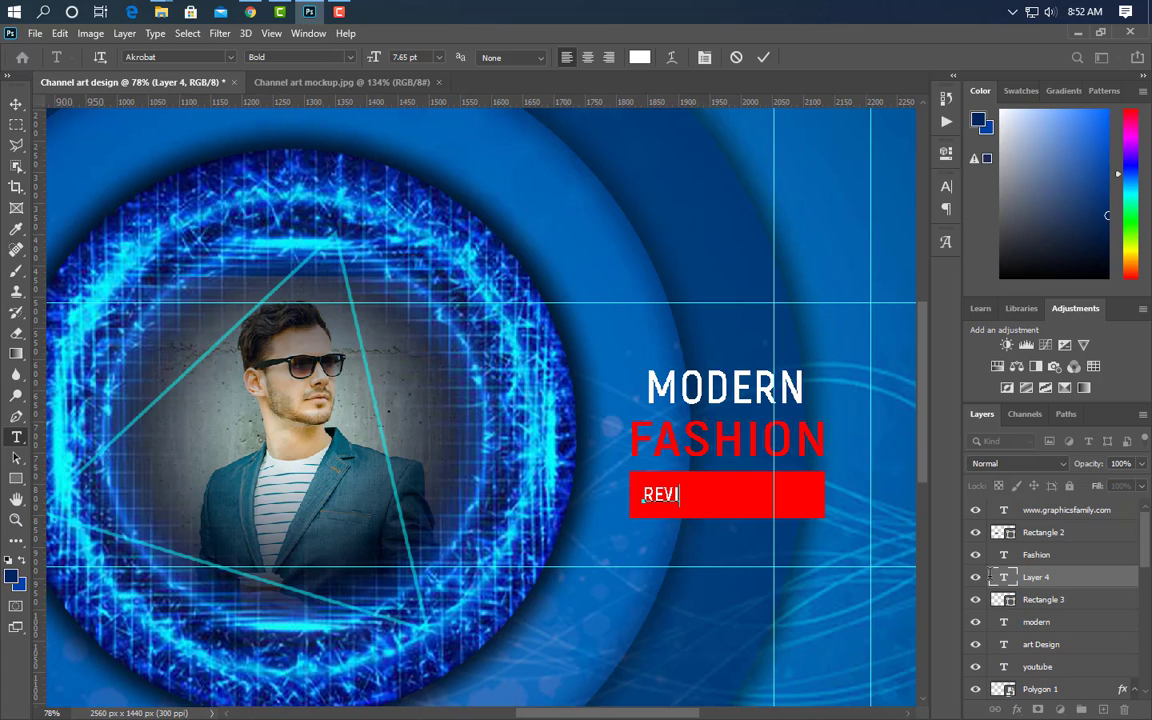
type("EWS")
left_click(763, 57)
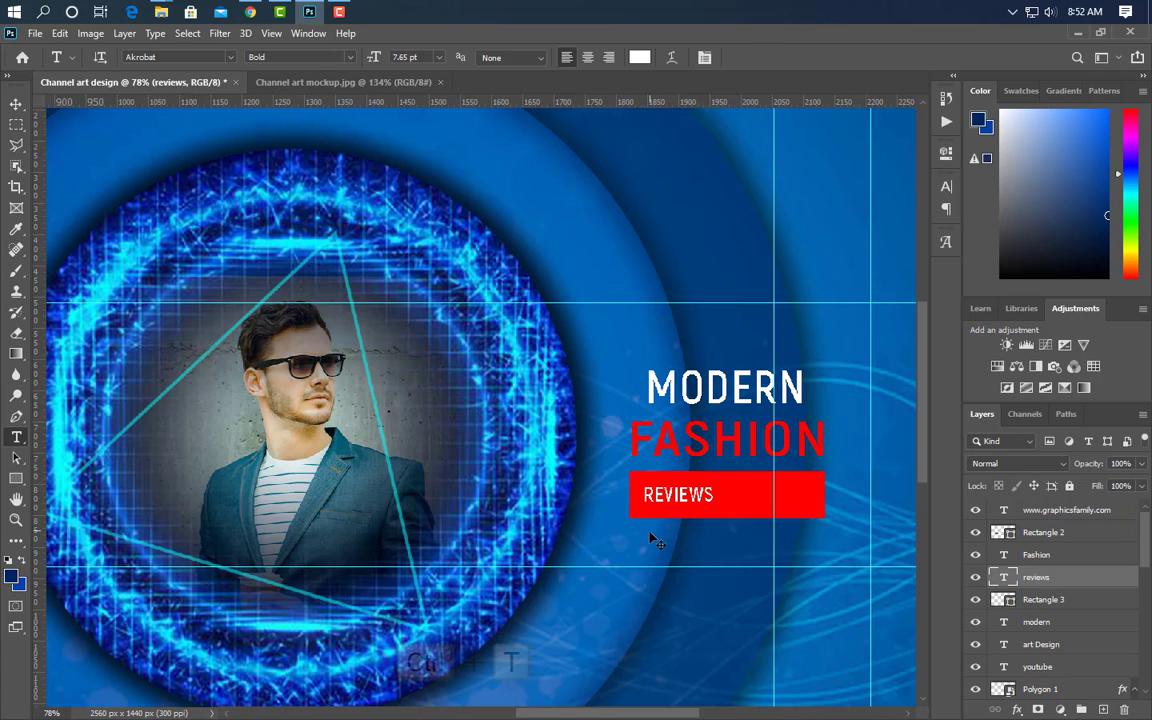
Scale the REVIEWS text to about 230% so it fills the red rectangle
key("ctrl+t")
left_click_drag(718, 496, 806, 482)
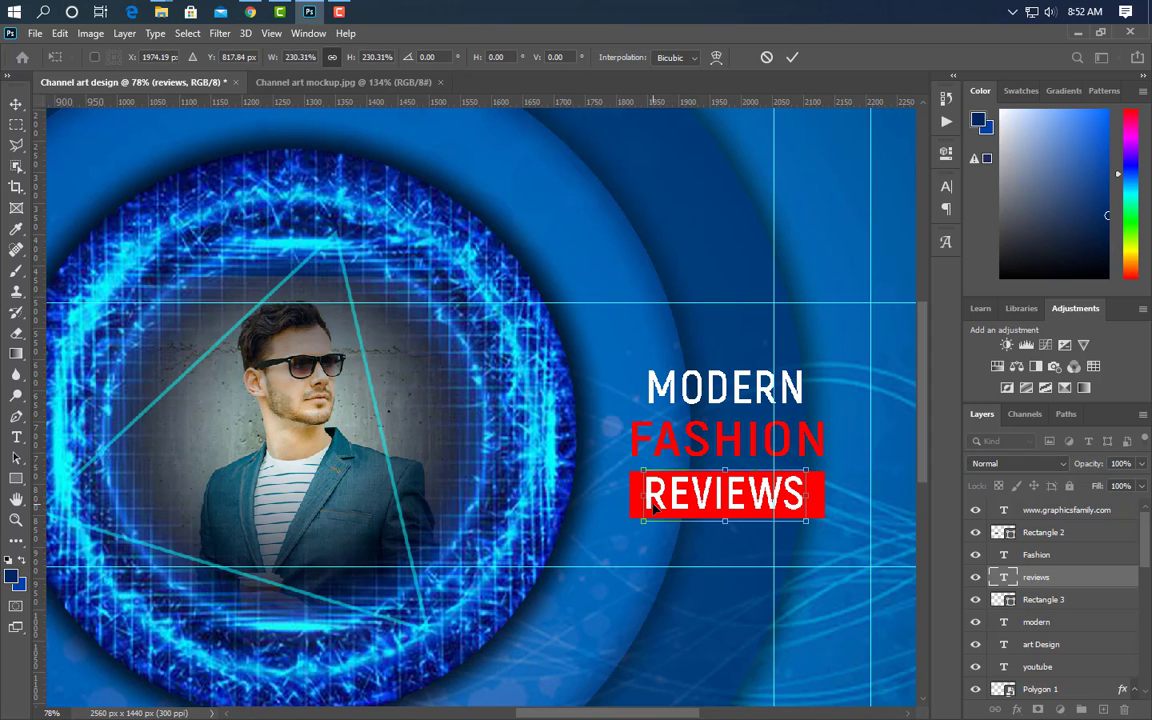
left_click(792, 57)
Set the opacity of the dark blue rectangle behind the web address to 100%
scroll(629, 549, "down", 7)
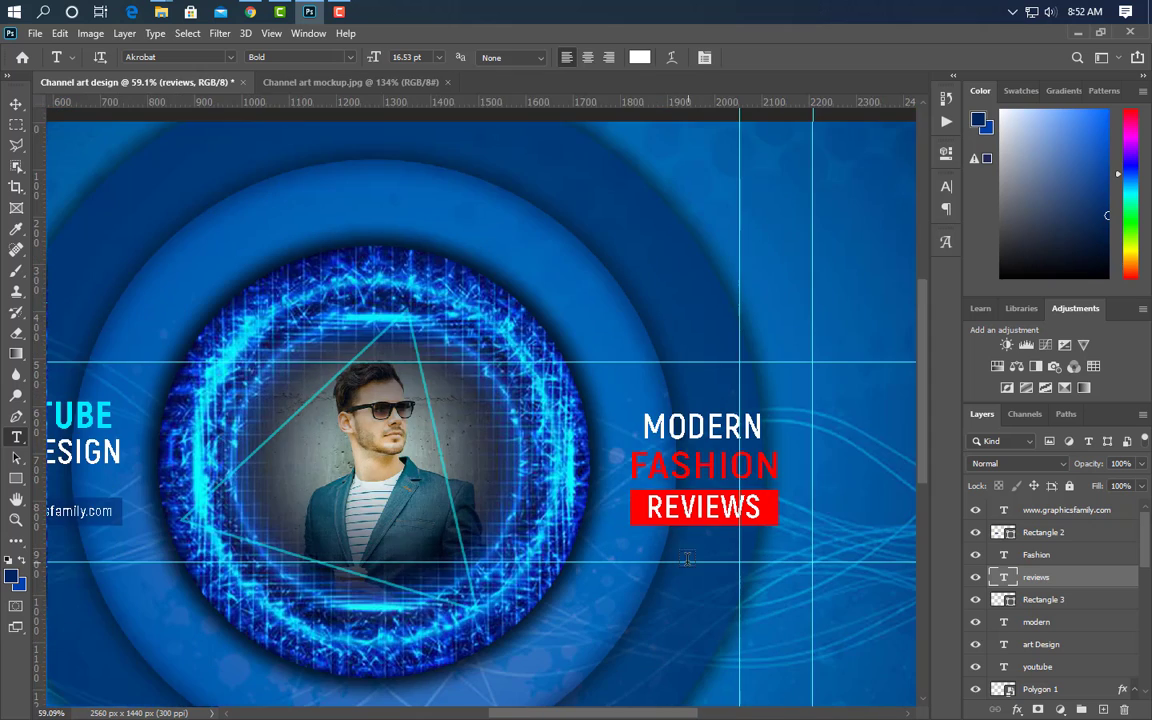
scroll(440, 472, "up", 2)
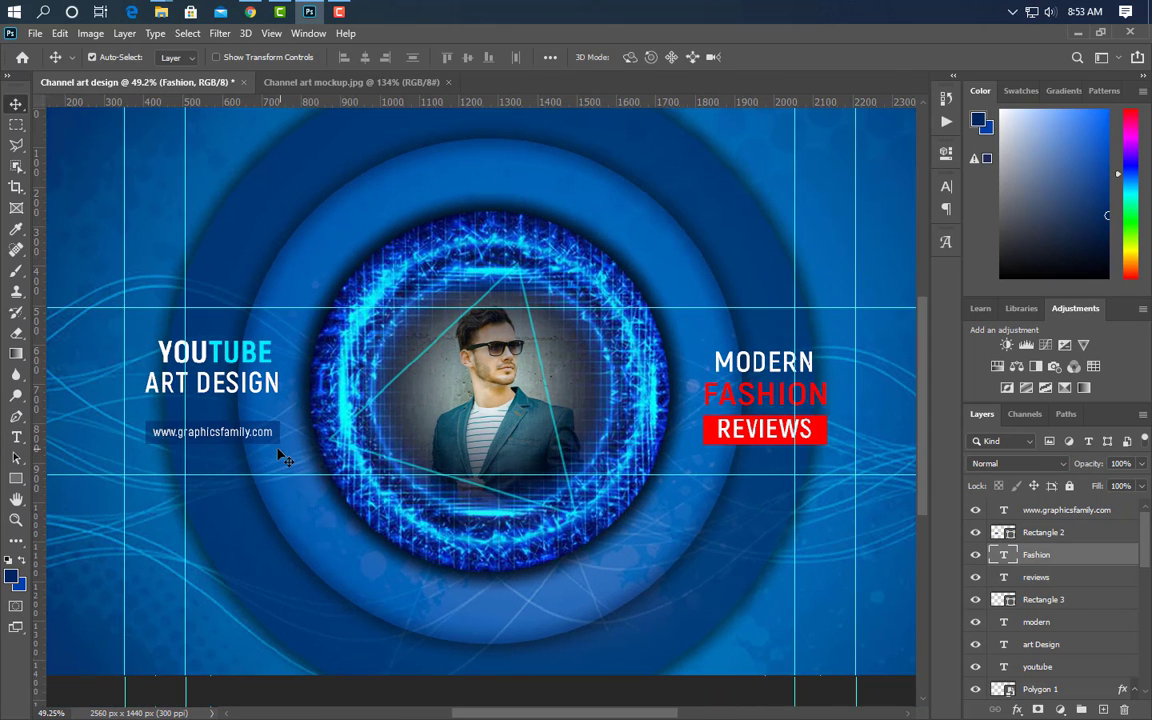
left_click(1043, 532)
left_click(1143, 465)
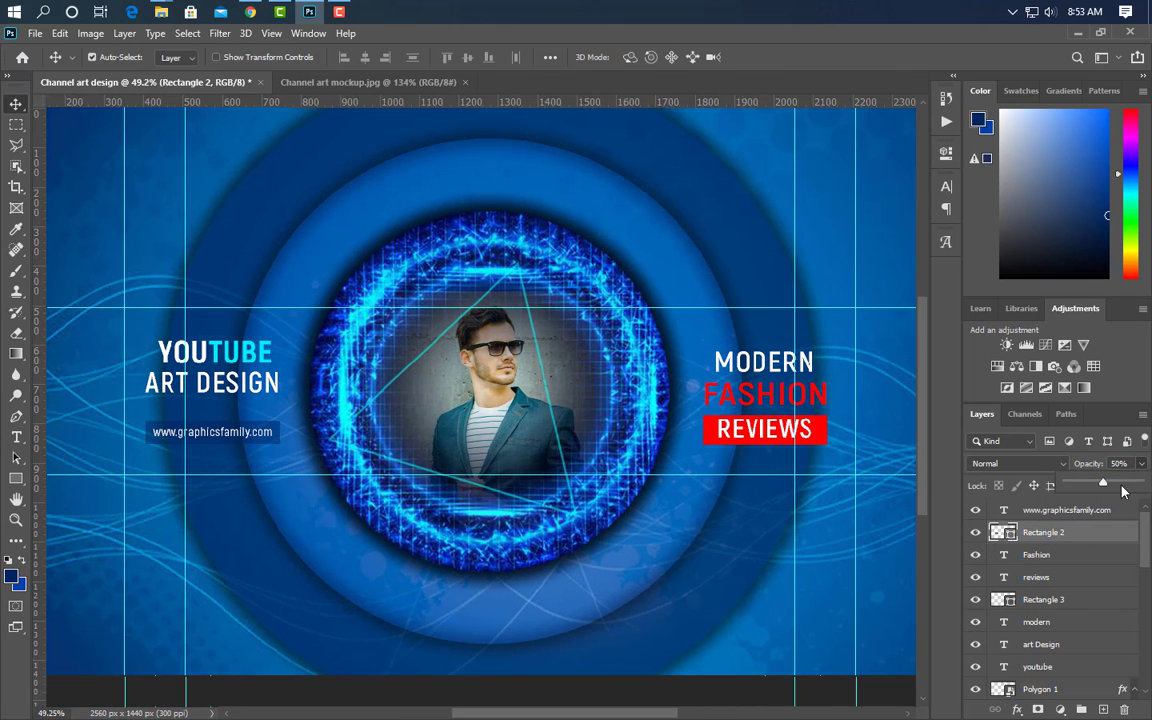
left_click_drag(1103, 484, 1147, 485)
Recolour the rectangle behind the web address with the red #ff0000 sampled from the REVIEWS rectangle
double_click(1003, 532)
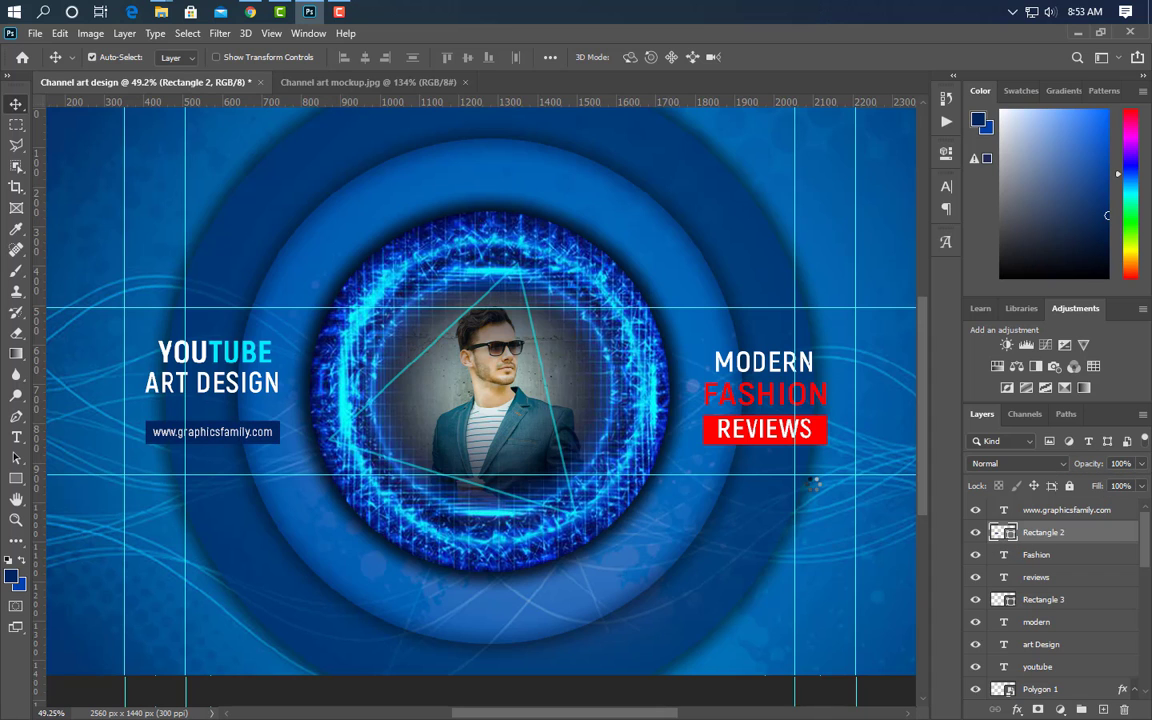
left_click_drag(780, 392, 800, 512)
left_click(724, 436)
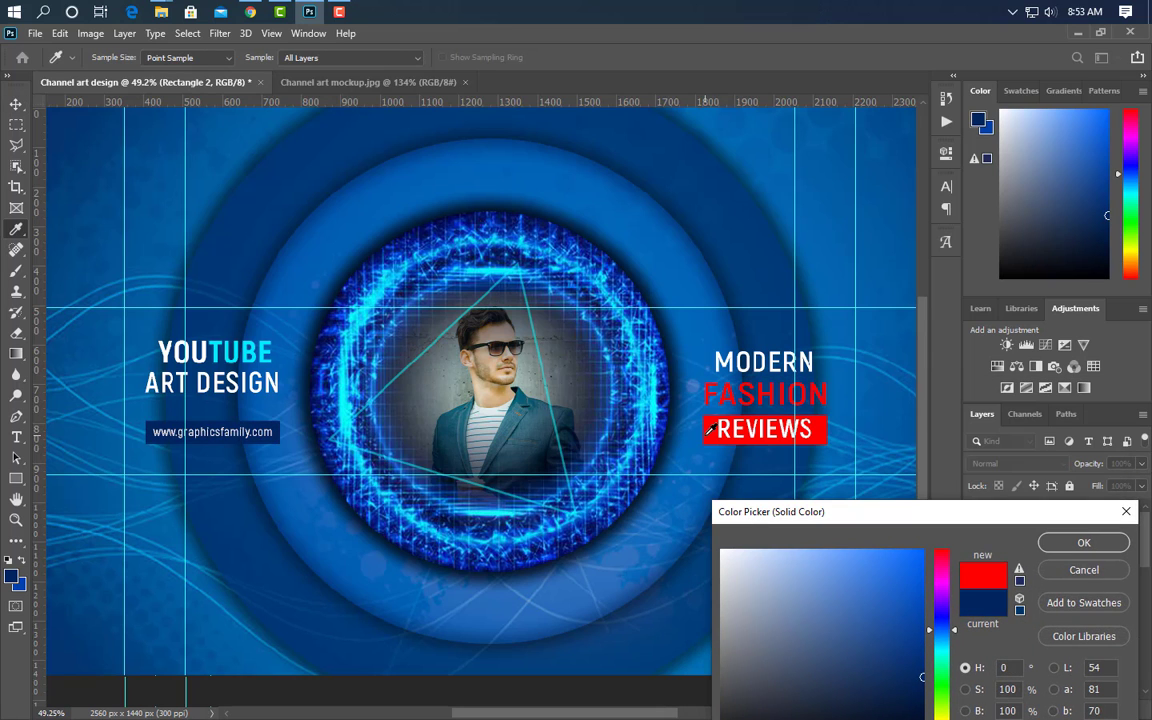